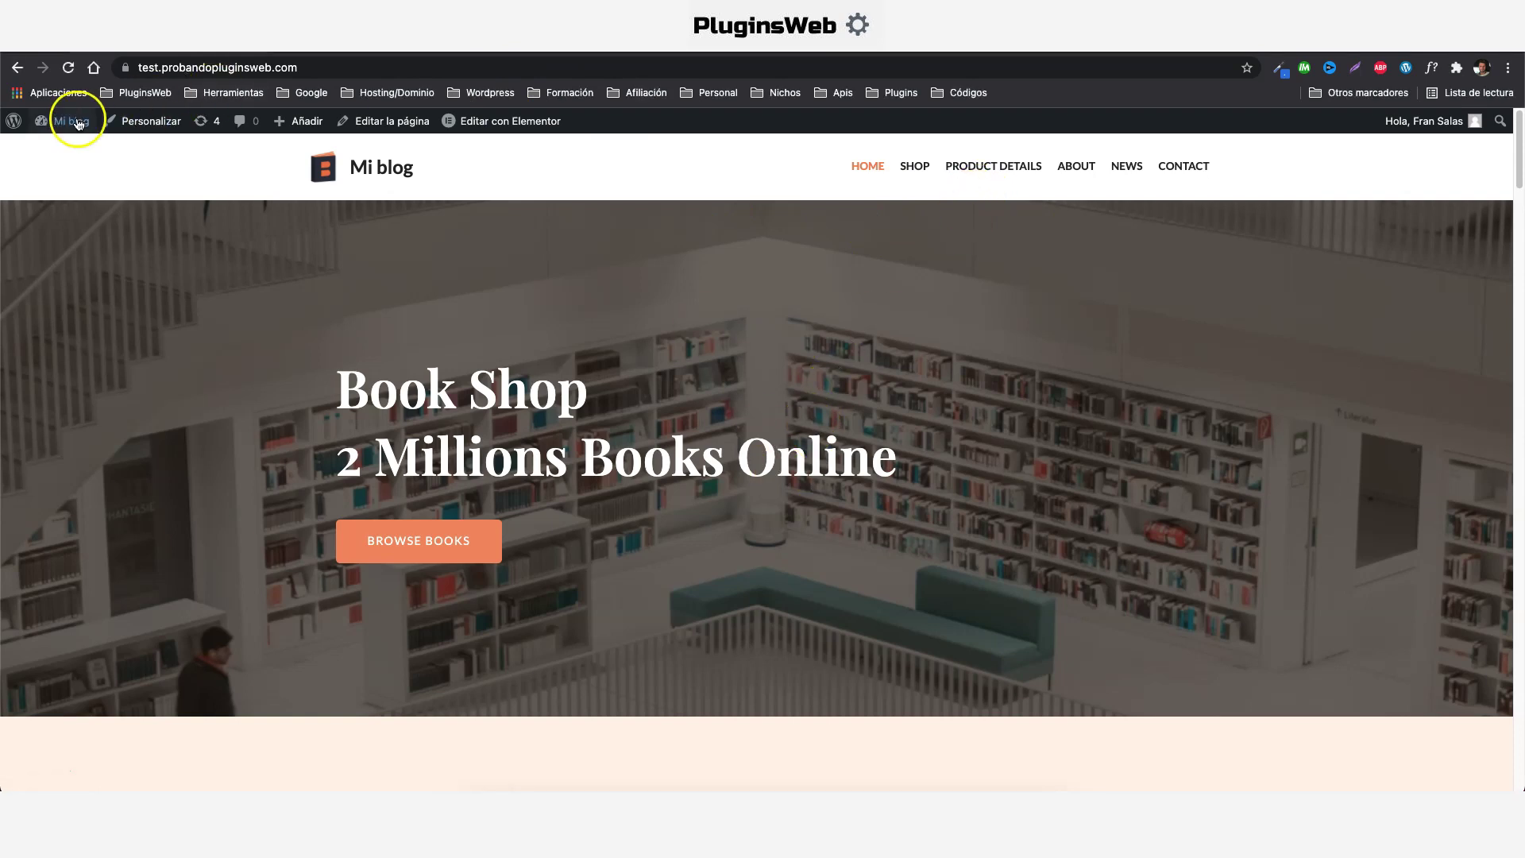
- Go from the live site to the WordPress admin and open the menu editor
mouse_move(78, 124)
left_click(61, 150)
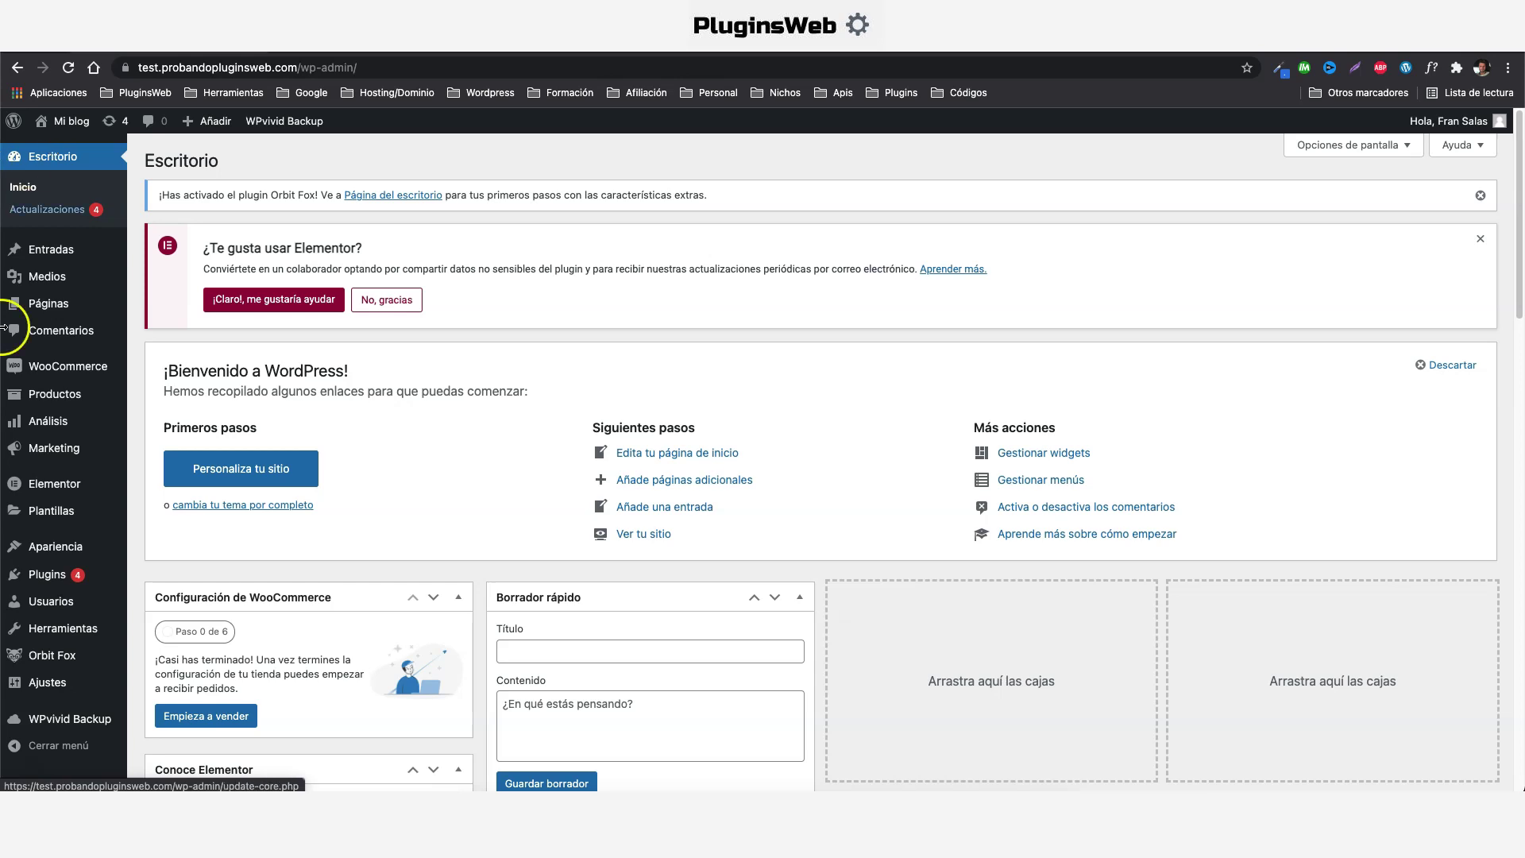
mouse_move(80, 548)
left_click(164, 619)
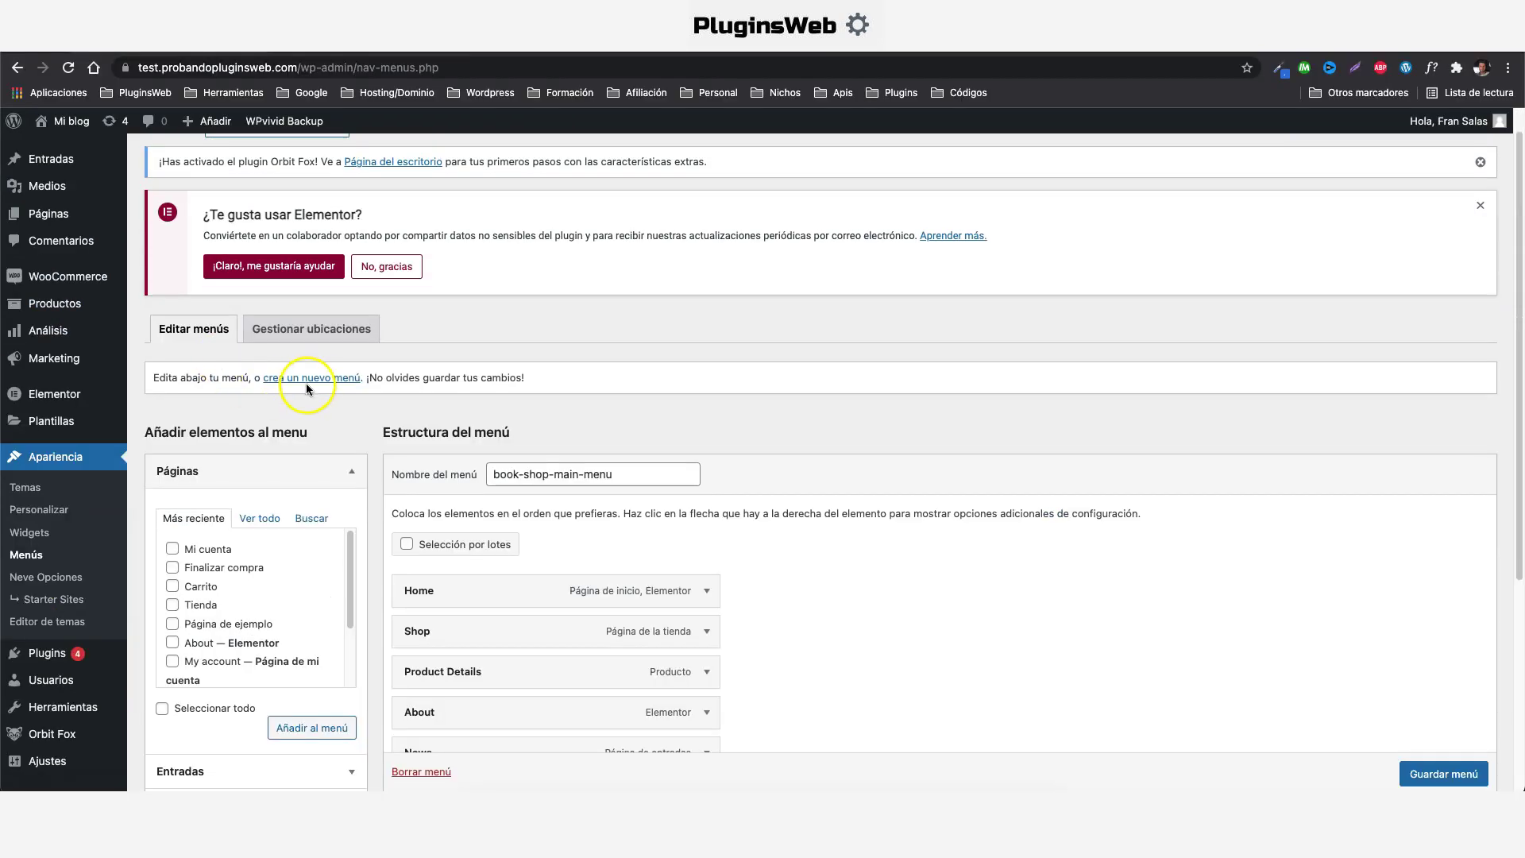
- Create a new navigation menu named "menu conectados" without assigning it a display location
left_click(311, 378)
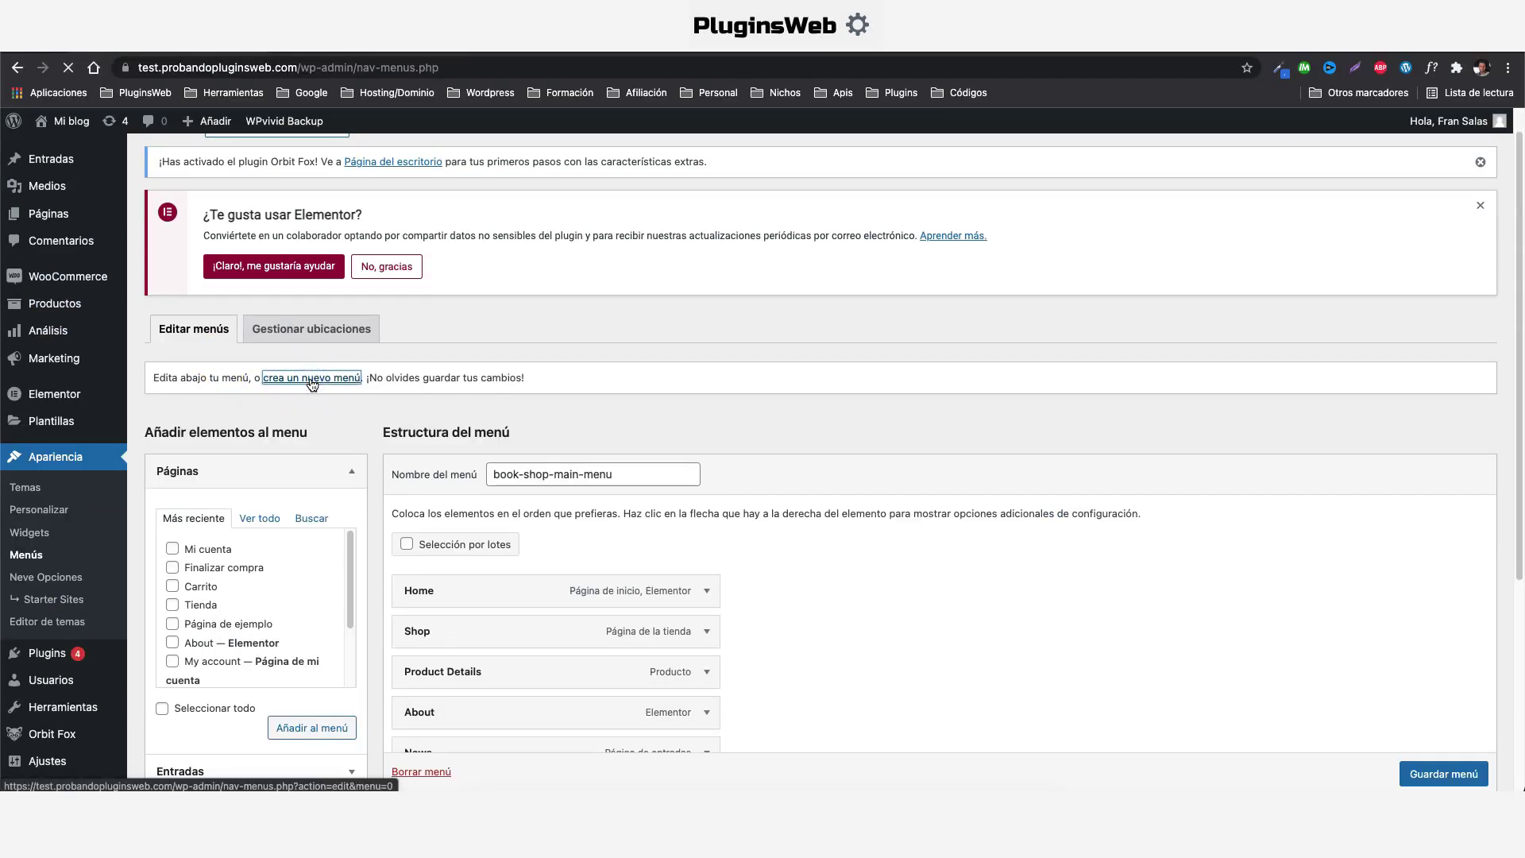
left_click(553, 513)
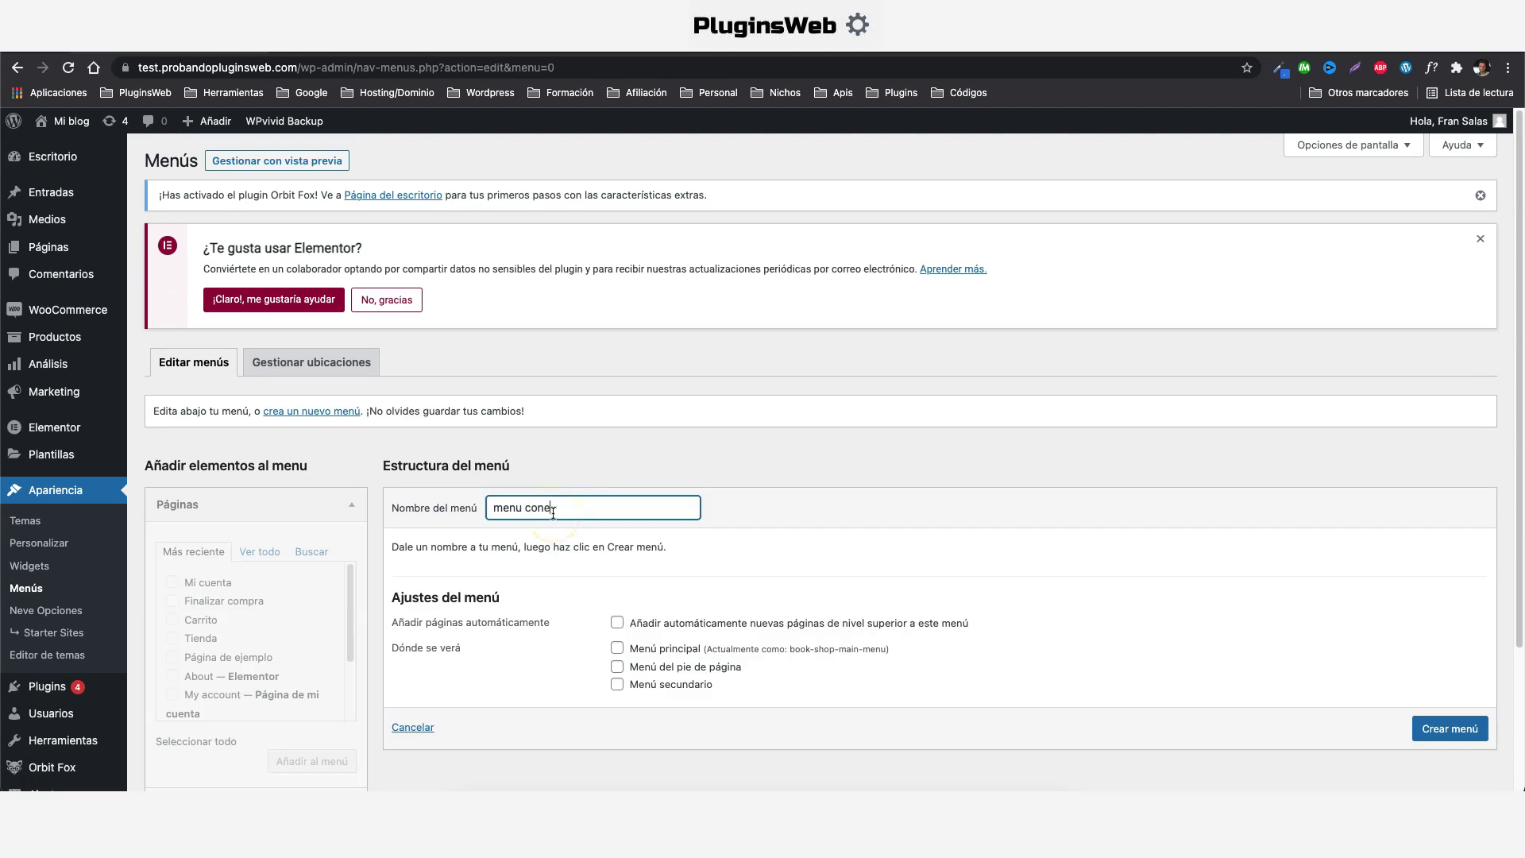
scroll(567, 511, "down", 3)
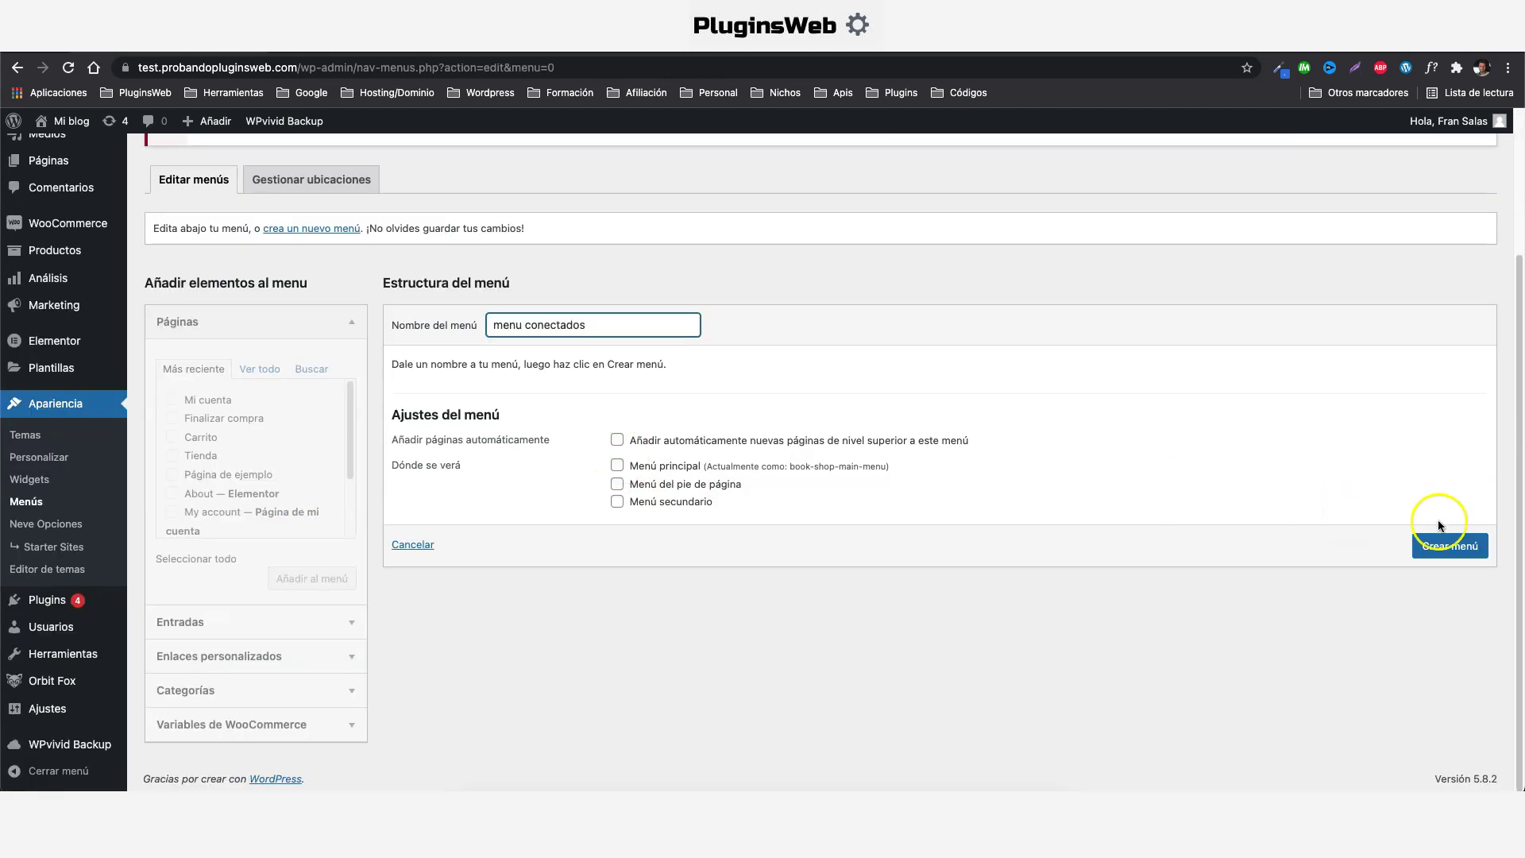
left_click(1439, 546)
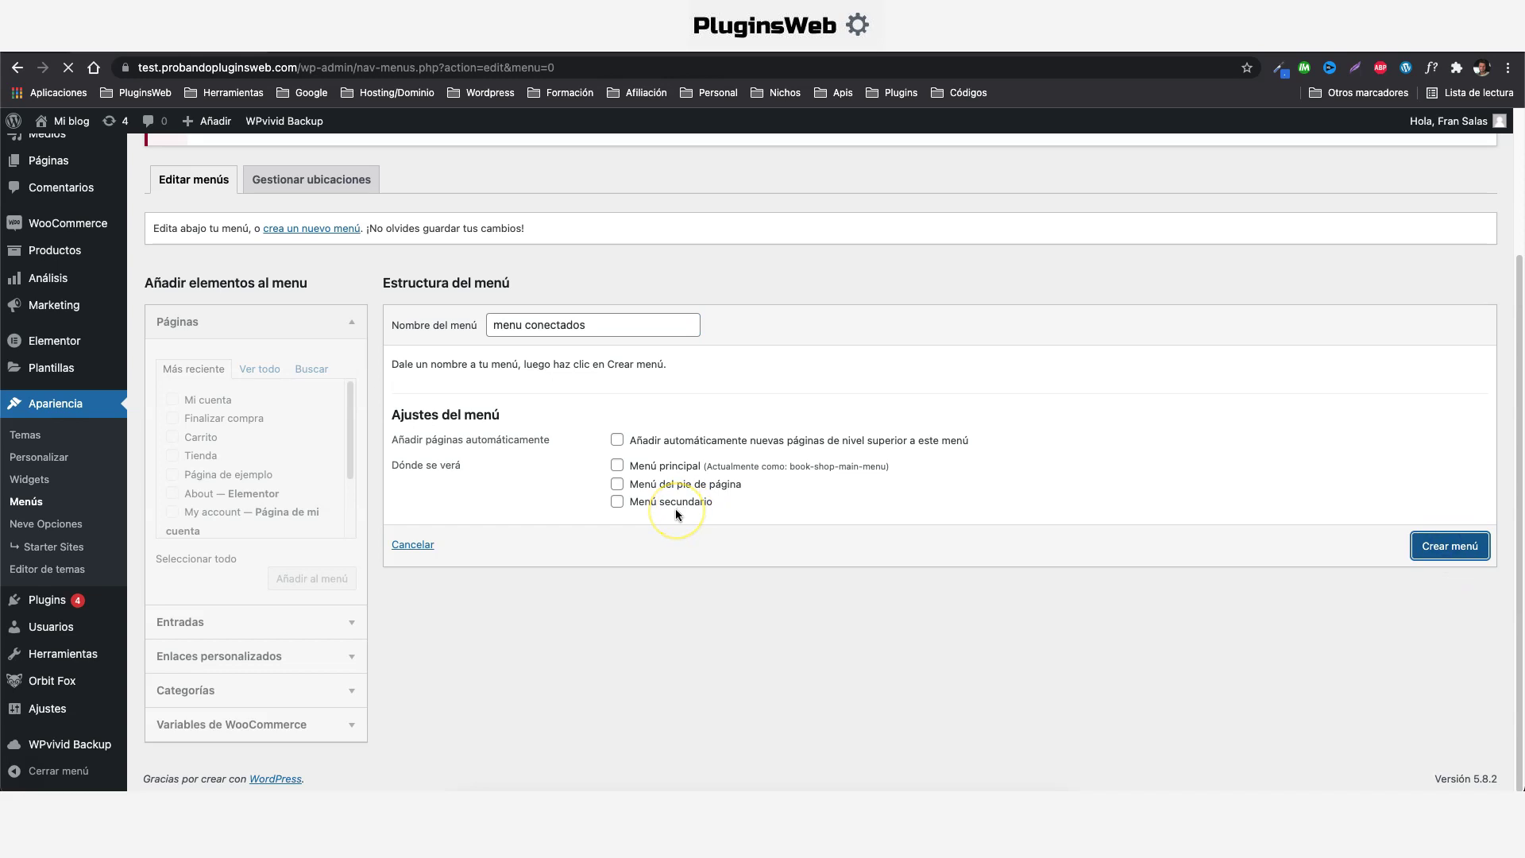
- Add the Home, News, About, Contact and Mi cuenta pages to "menu conectados" and save the menu
left_click(266, 368)
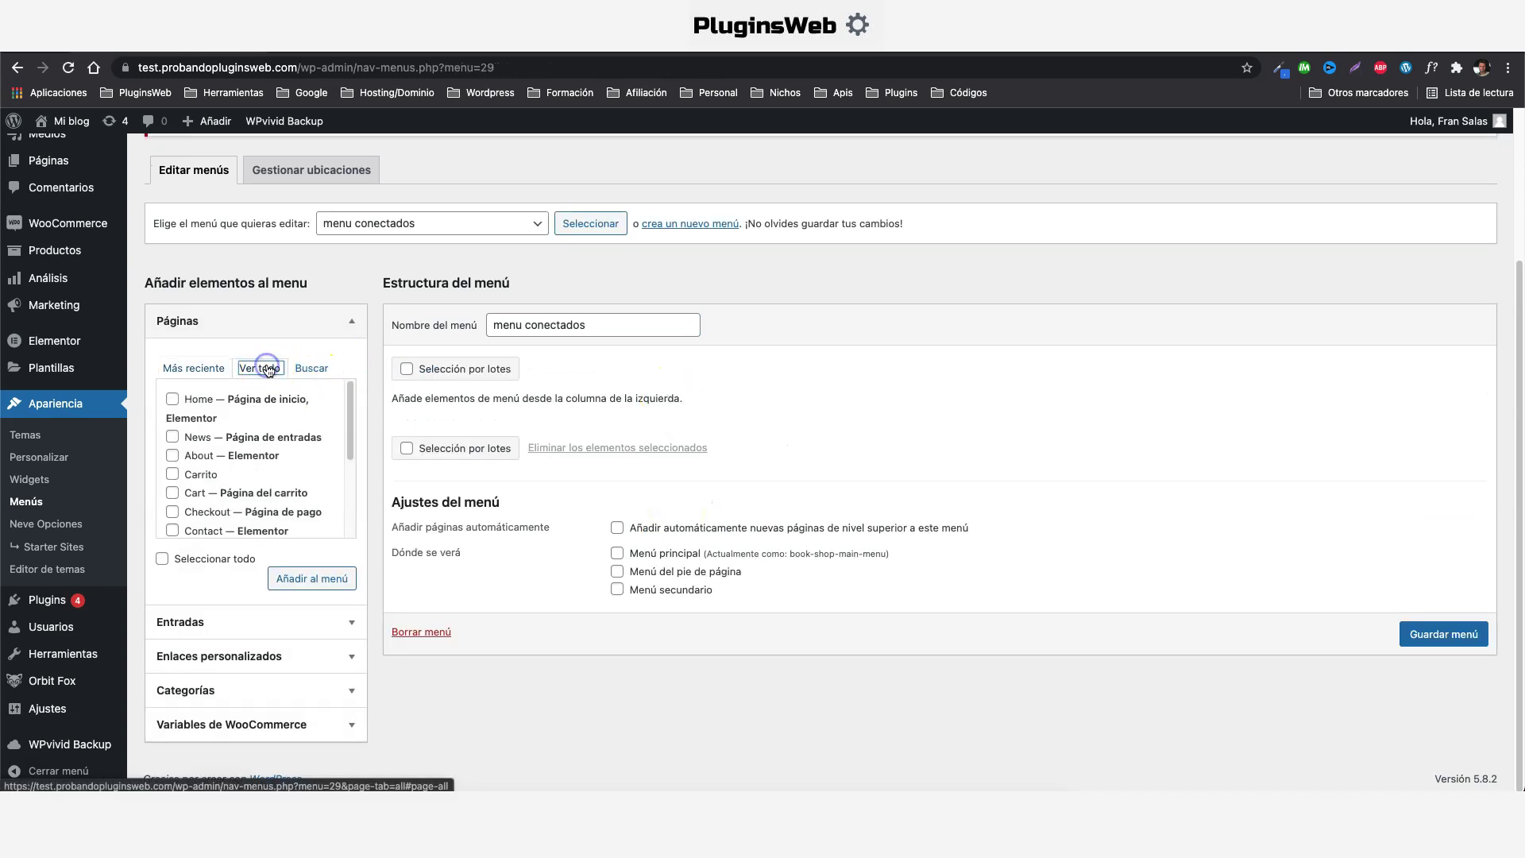
scroll(188, 409, "down", 1)
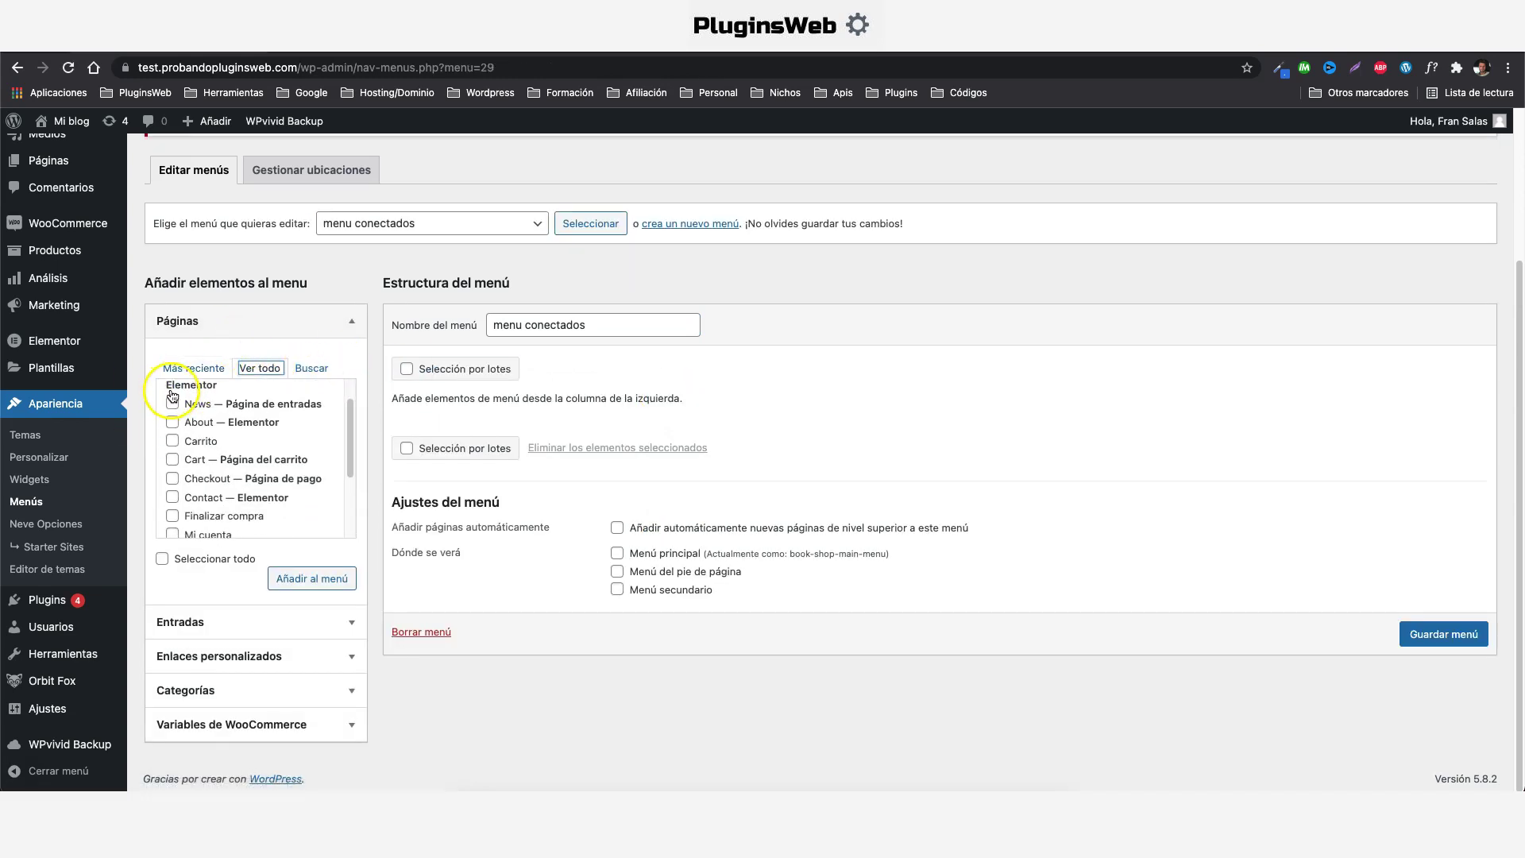
scroll(188, 409, "up", 1)
left_click(172, 398)
left_click(173, 435)
left_click(172, 454)
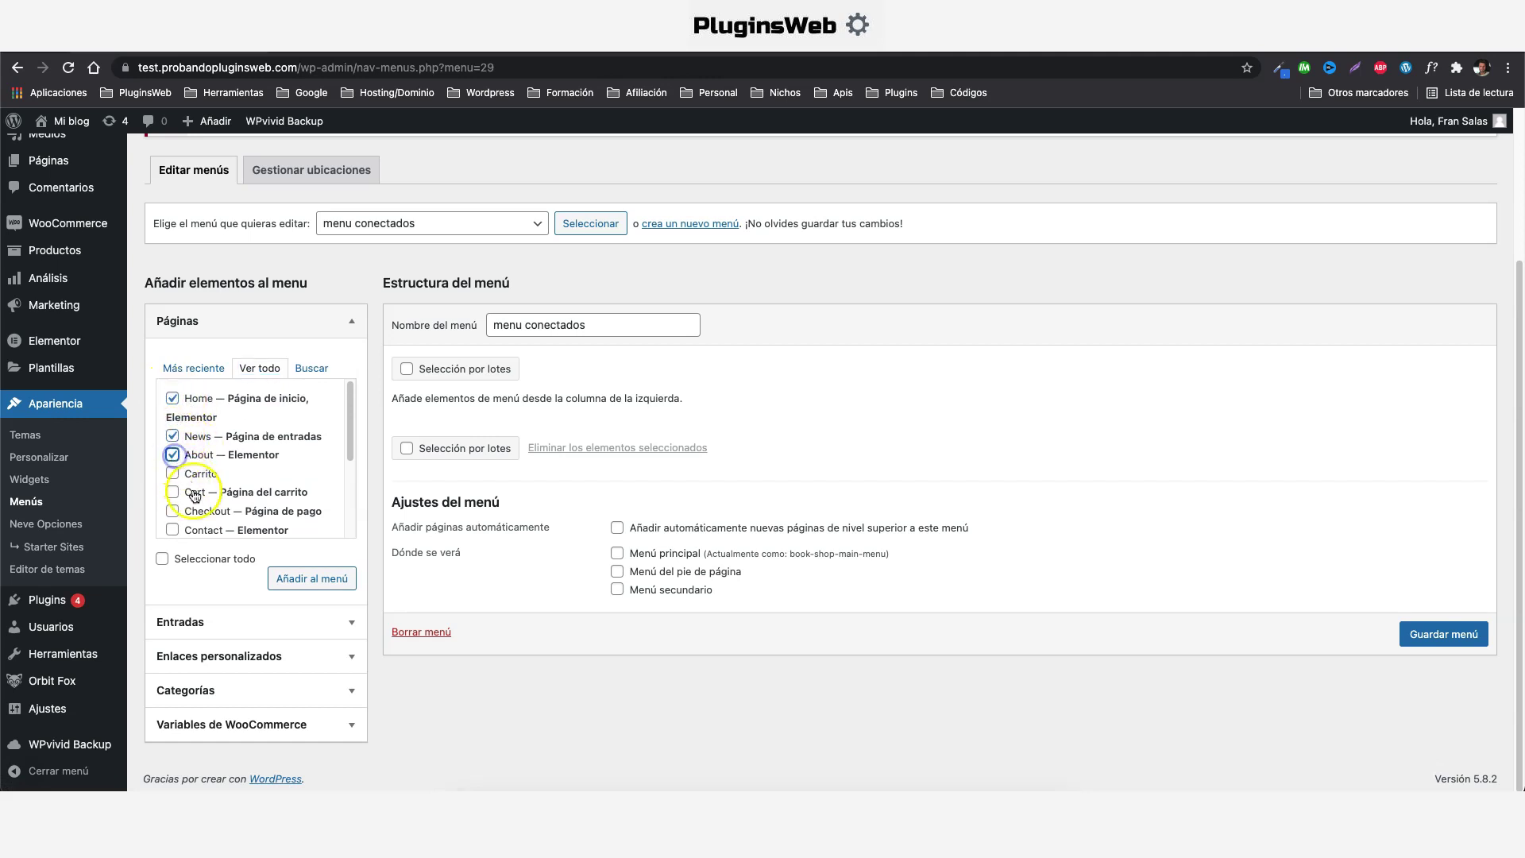
scroll(198, 492, "down", 1)
left_click(173, 500)
scroll(222, 493, "down", 2)
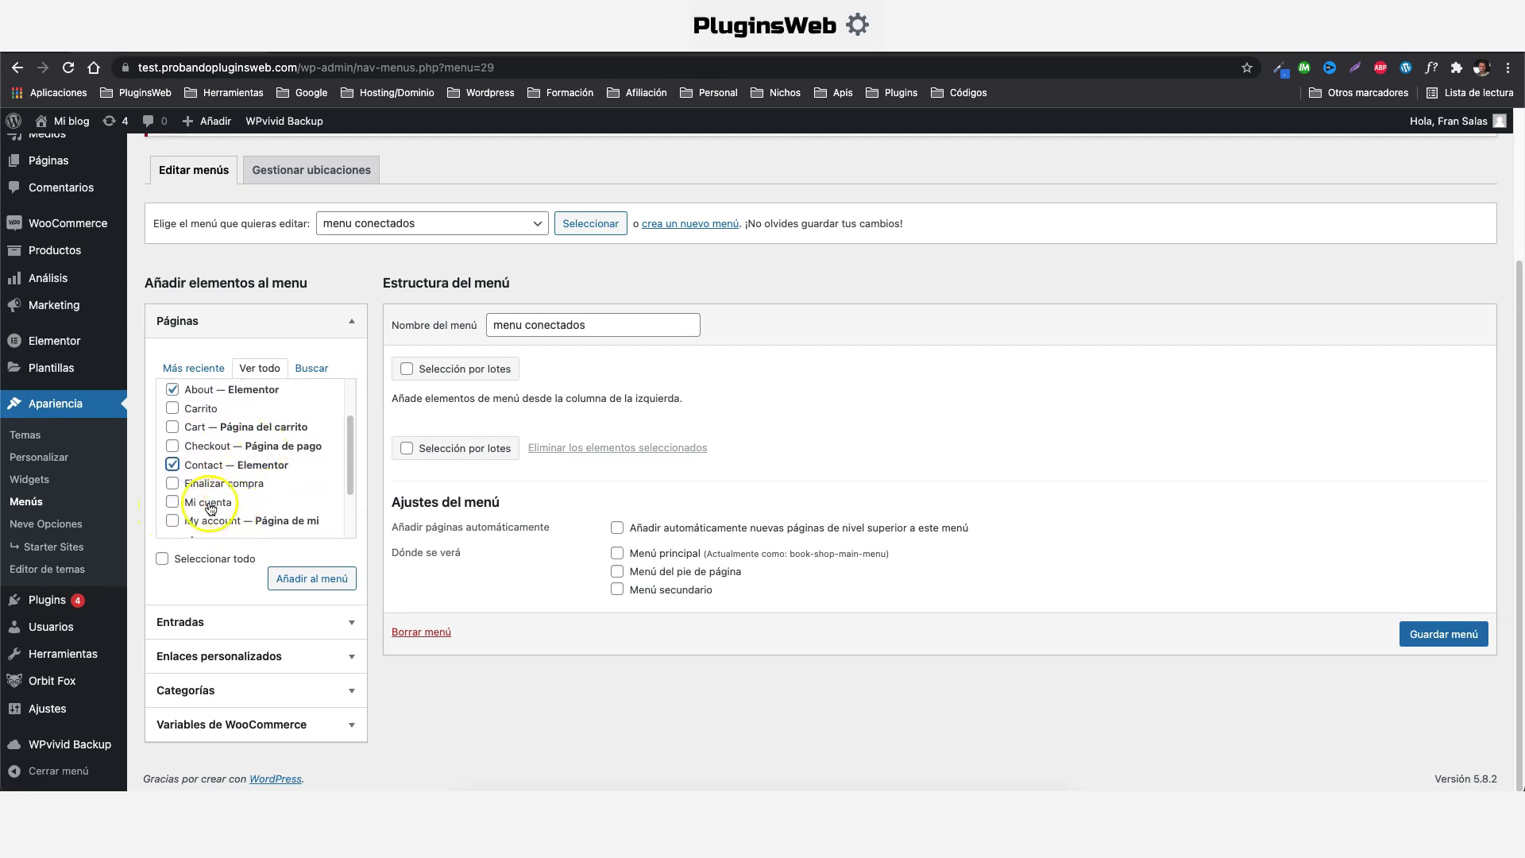
left_click(171, 504)
left_click(301, 578)
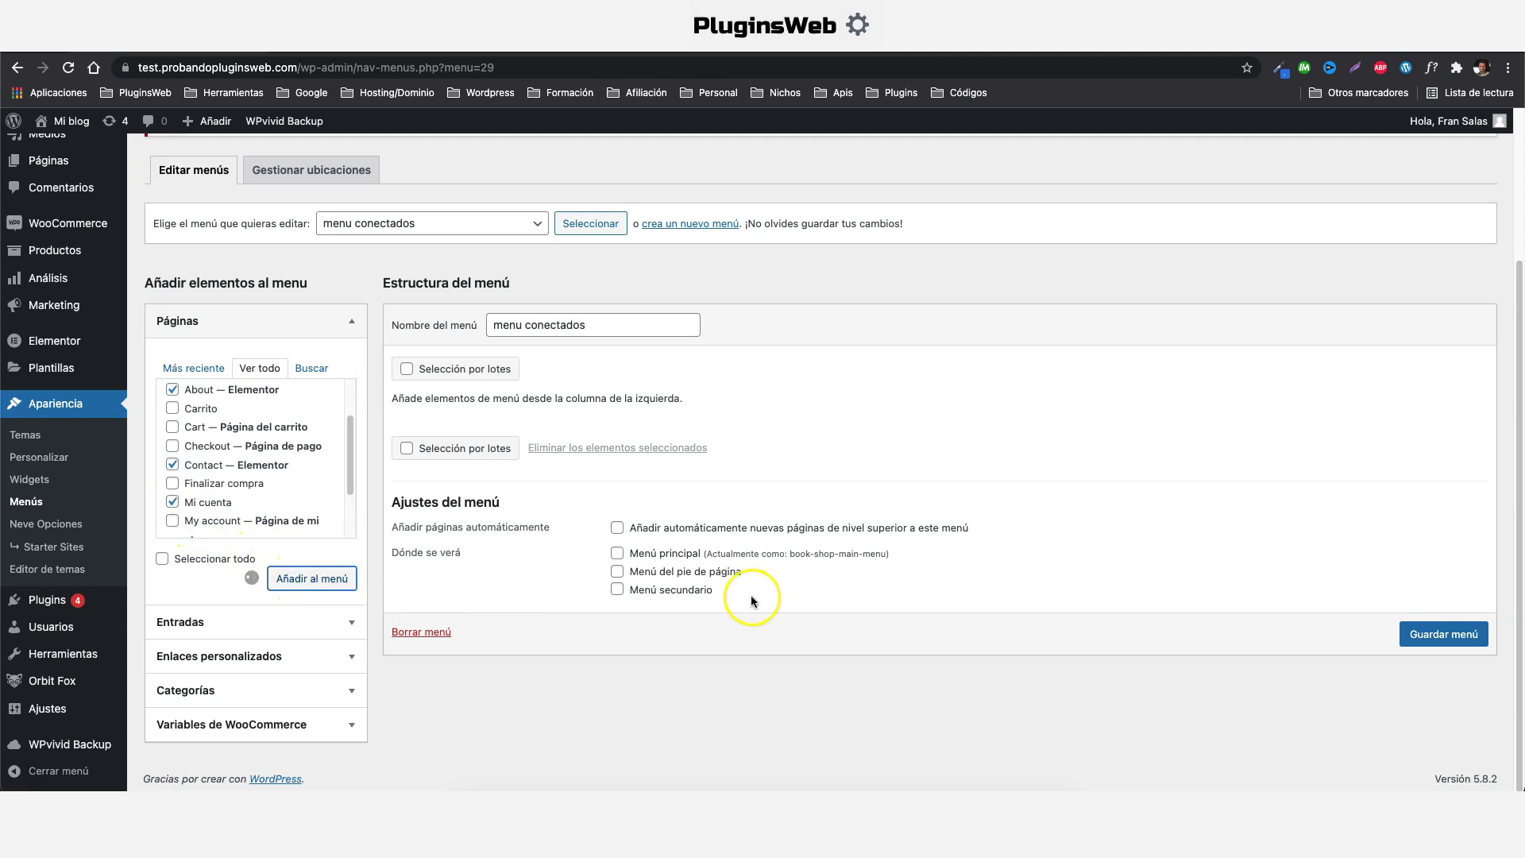
scroll(1147, 503, "down", 3)
left_click(1427, 709)
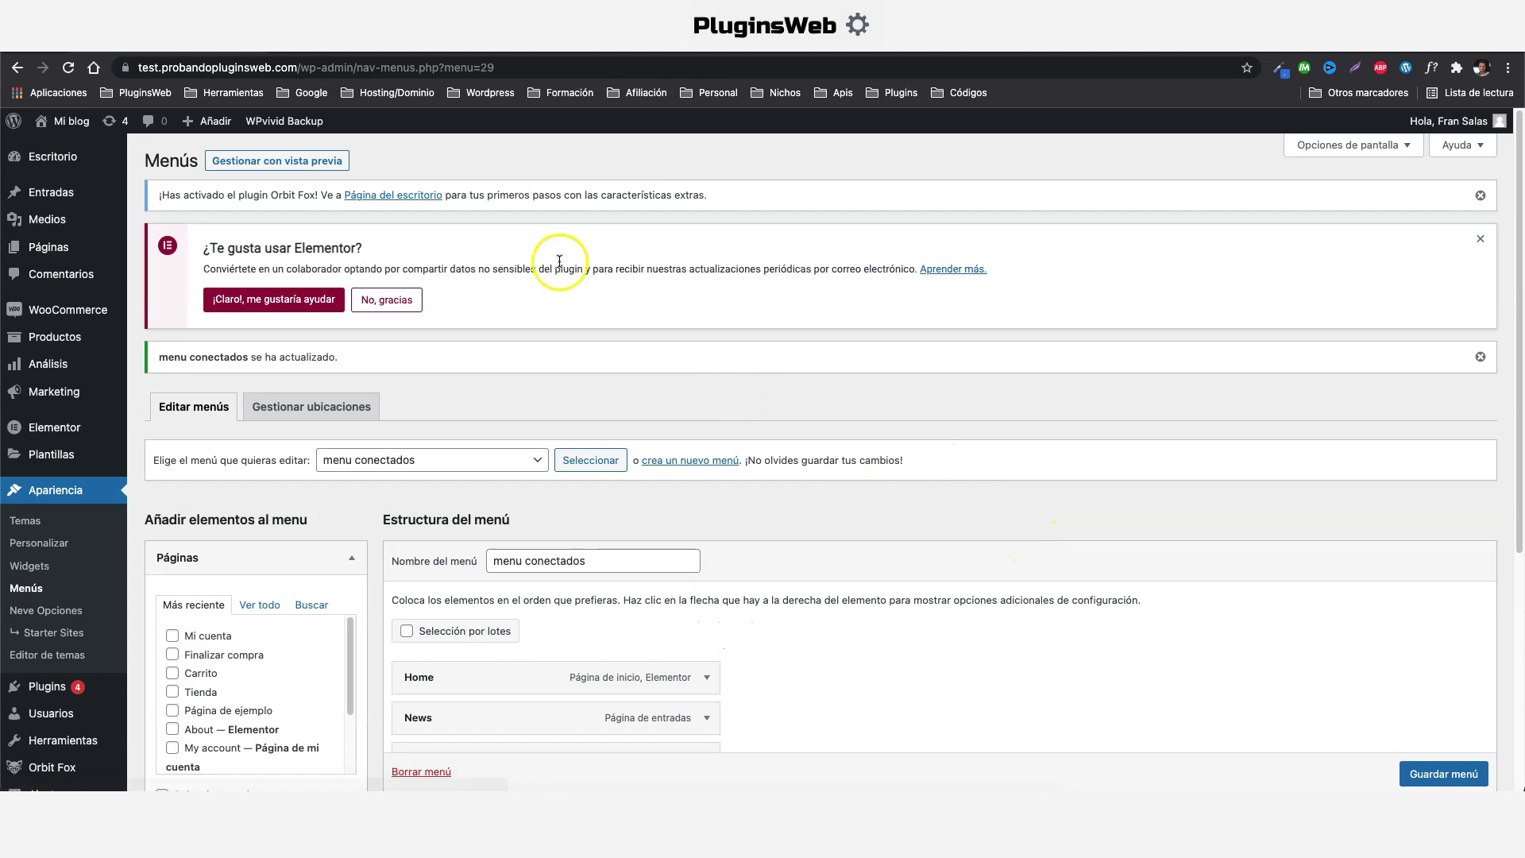
- Create a second navigation menu named "menu no conectados"
scroll(621, 461, "down", 1)
left_click(700, 437)
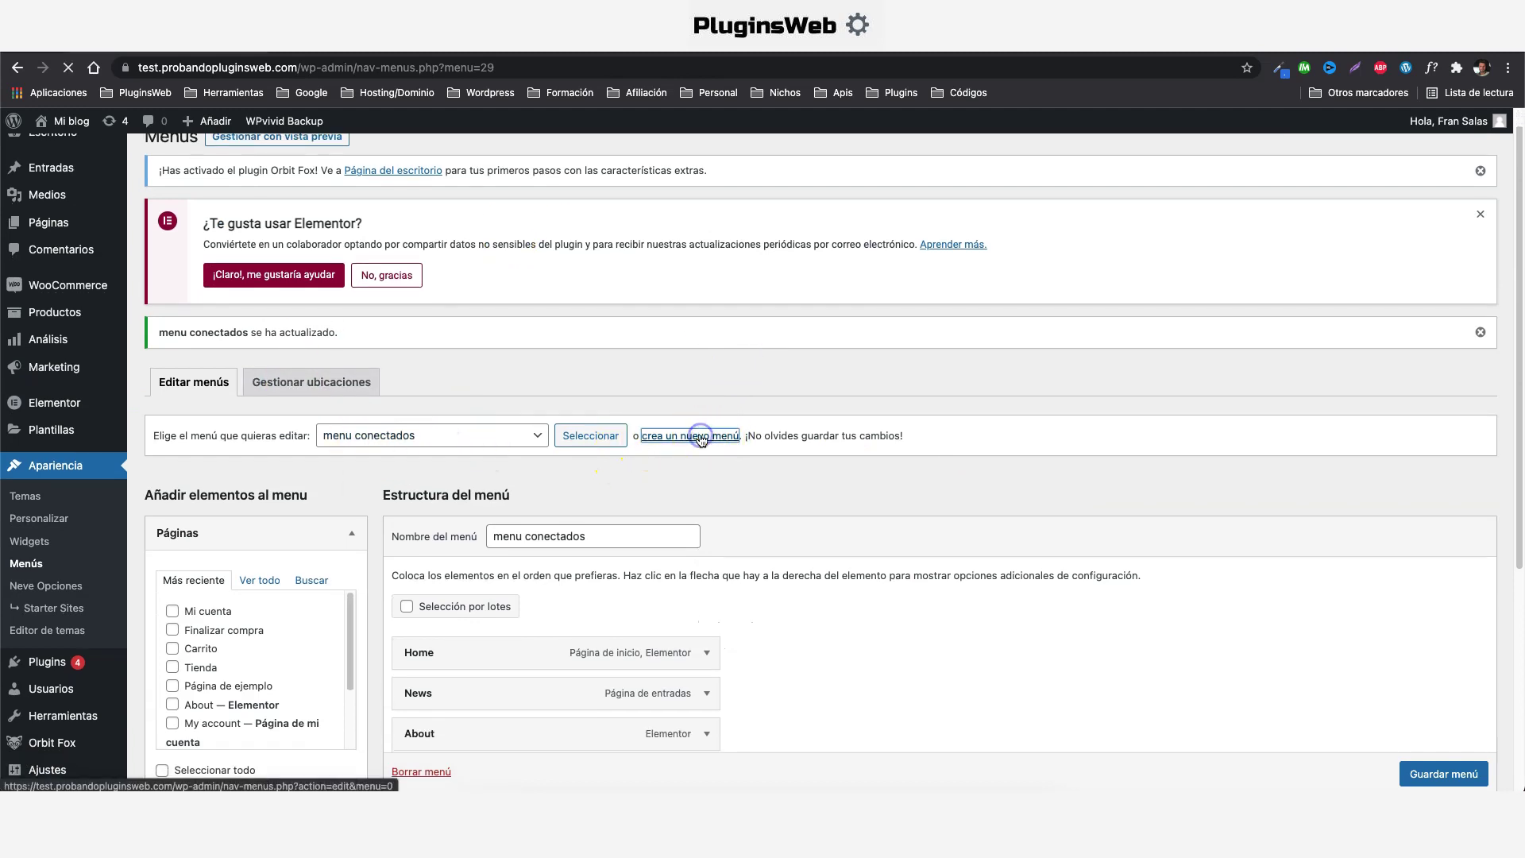
left_click(551, 512)
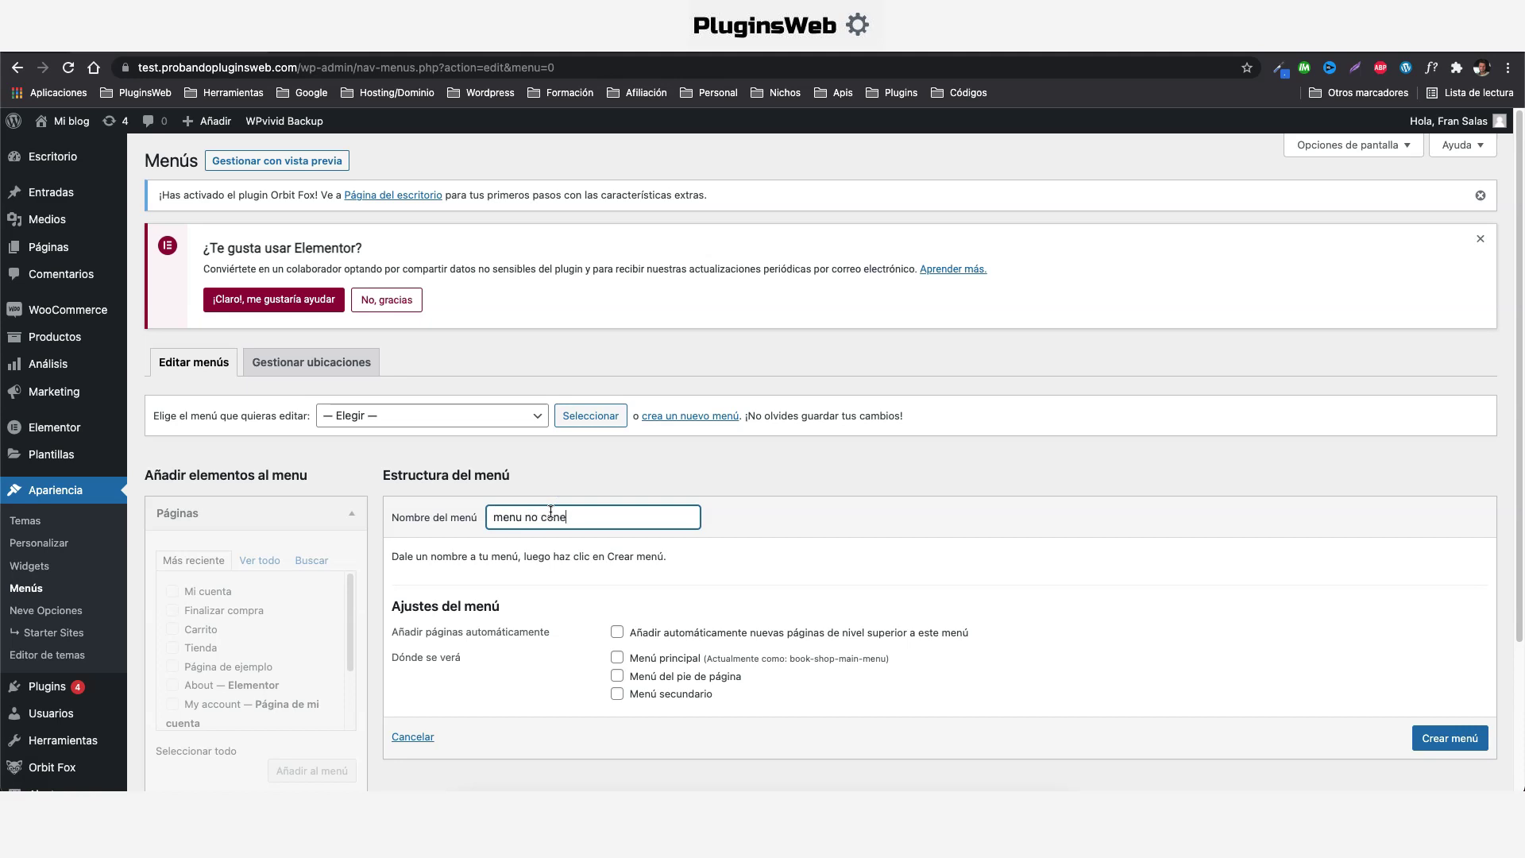
left_click(1446, 740)
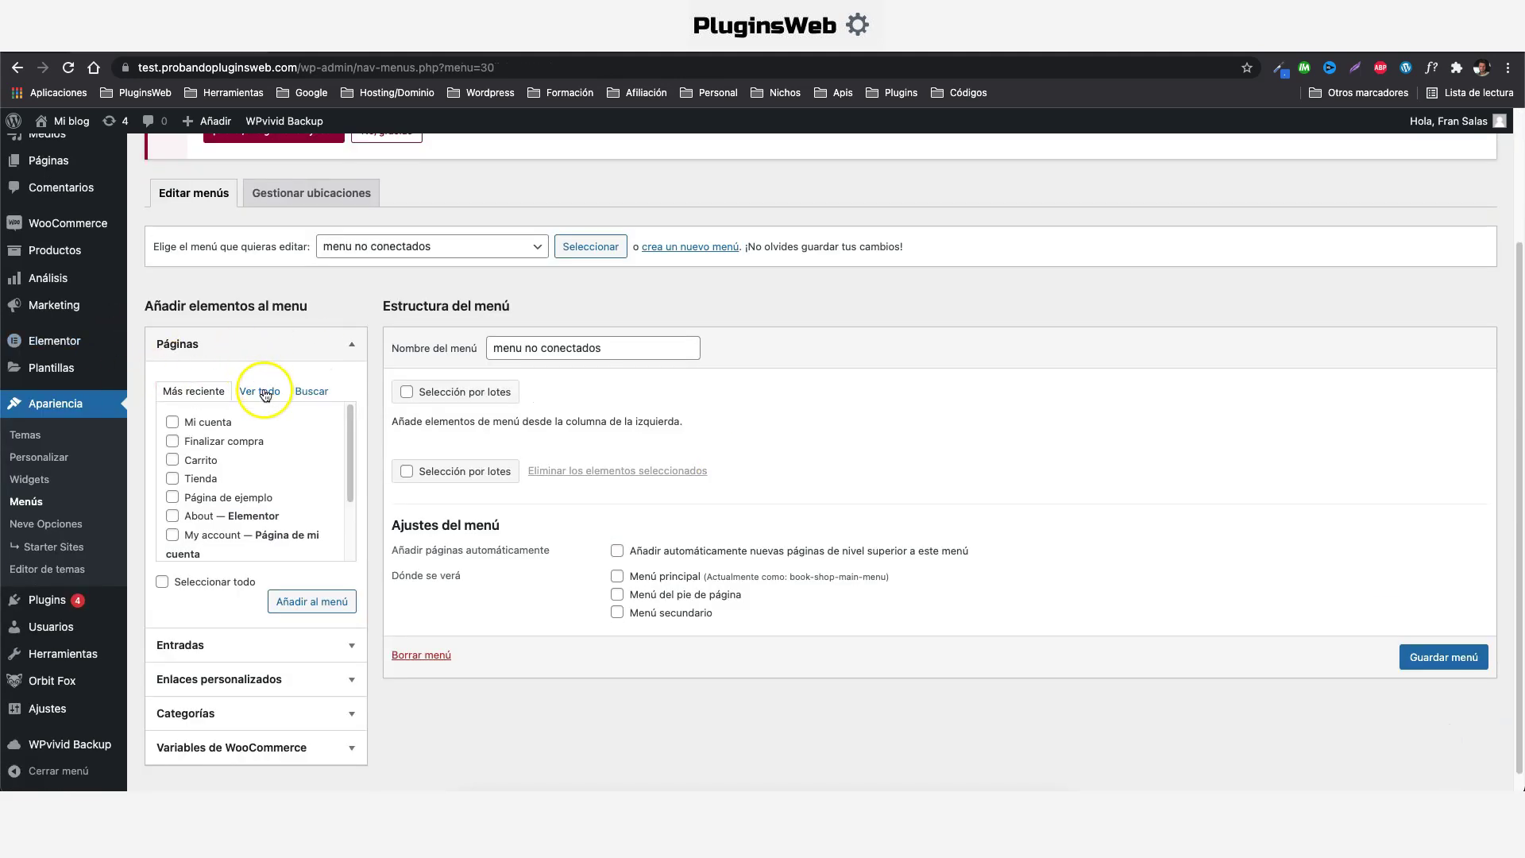
- Add the Home, News, About and Contact pages to "menu no conectados" and save the menu
left_click(265, 393)
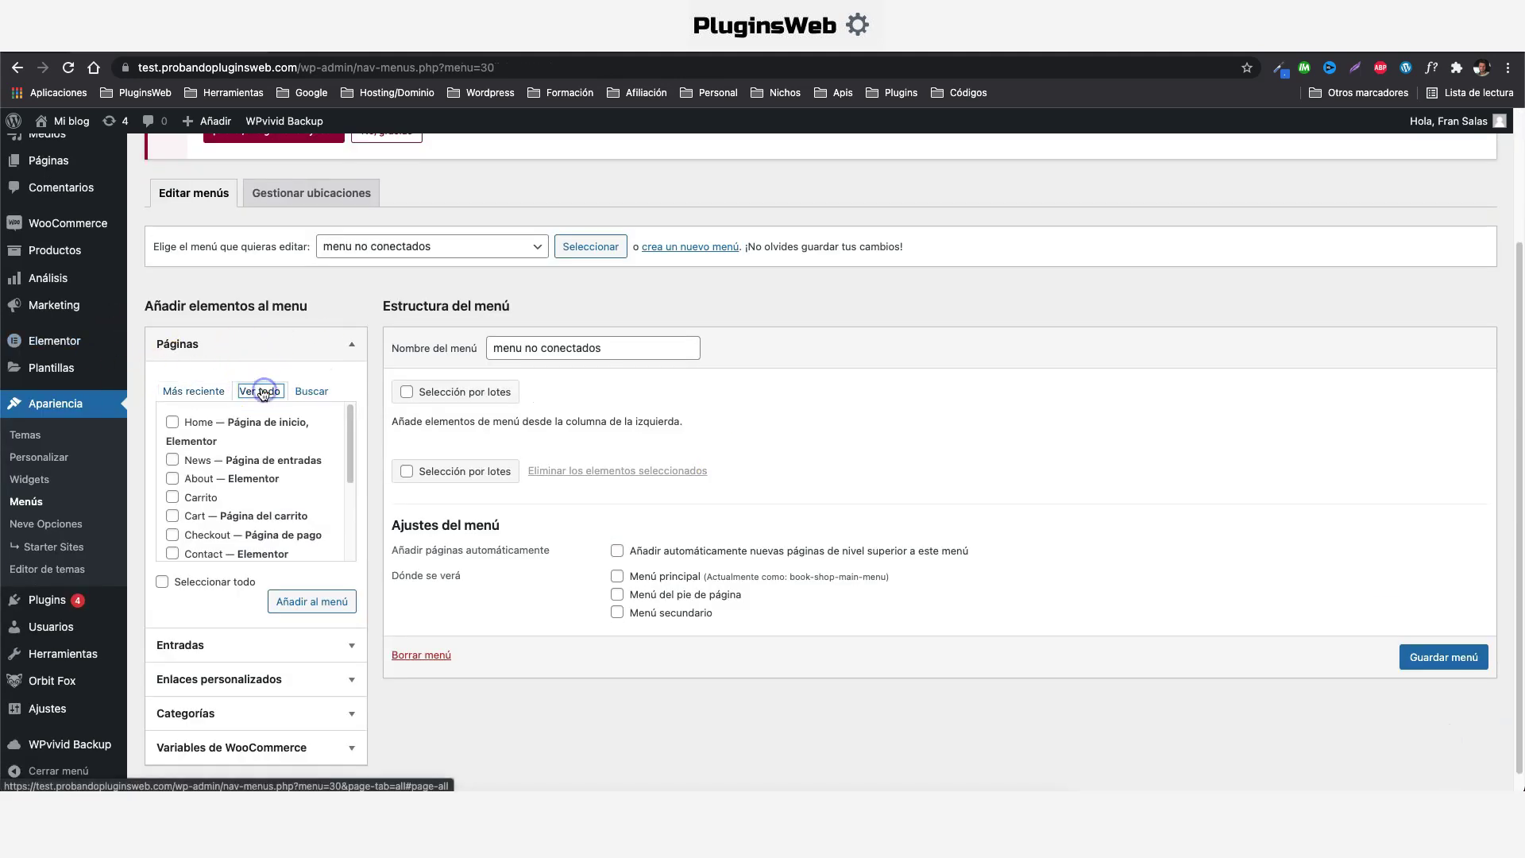
left_click(172, 422)
left_click(172, 460)
left_click(172, 478)
left_click(173, 553)
scroll(239, 508, "down", 2)
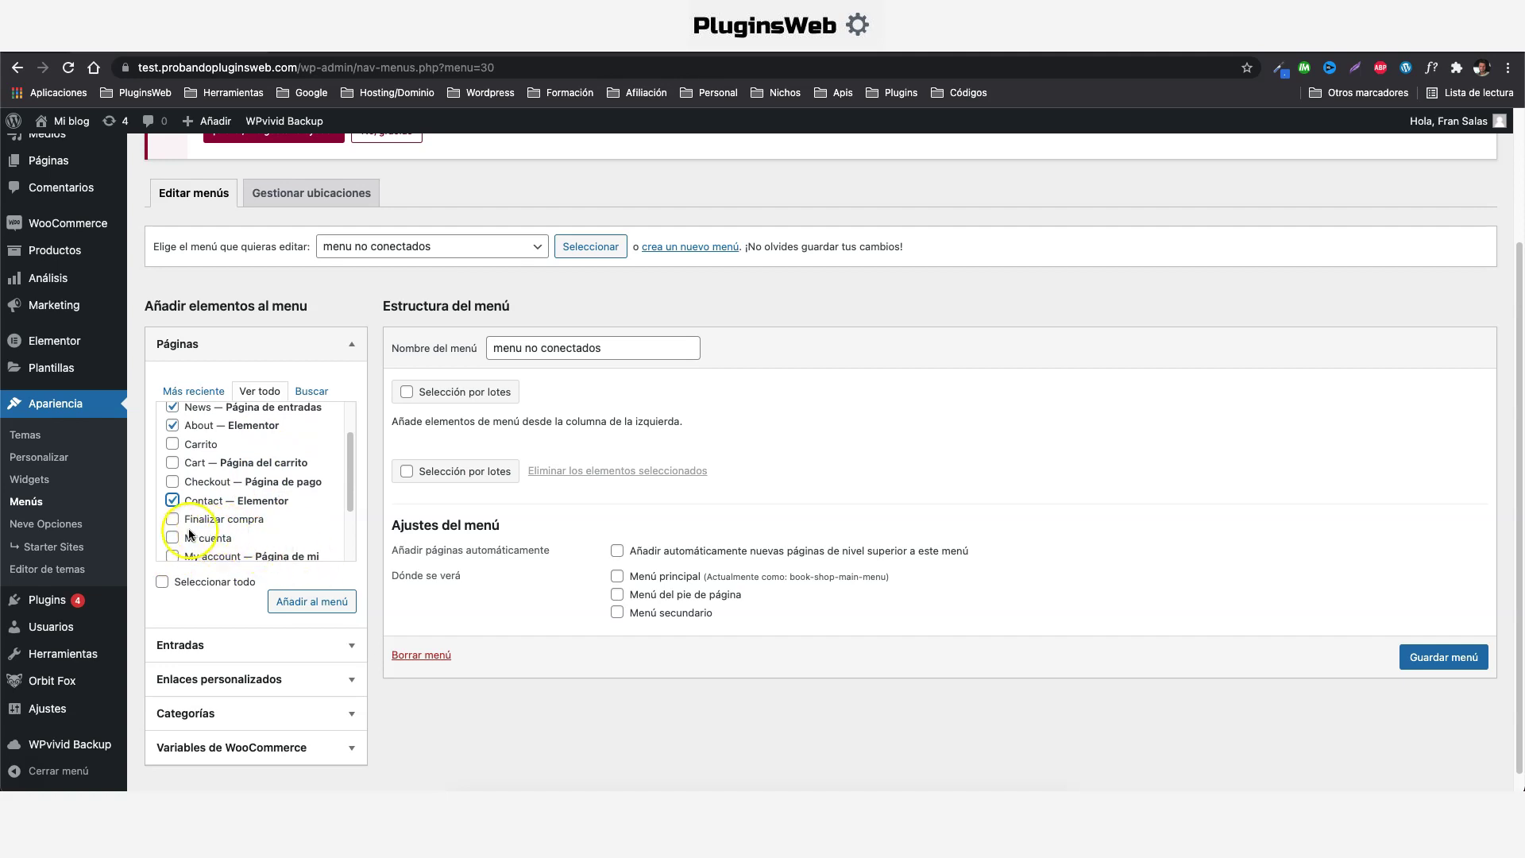
left_click(303, 605)
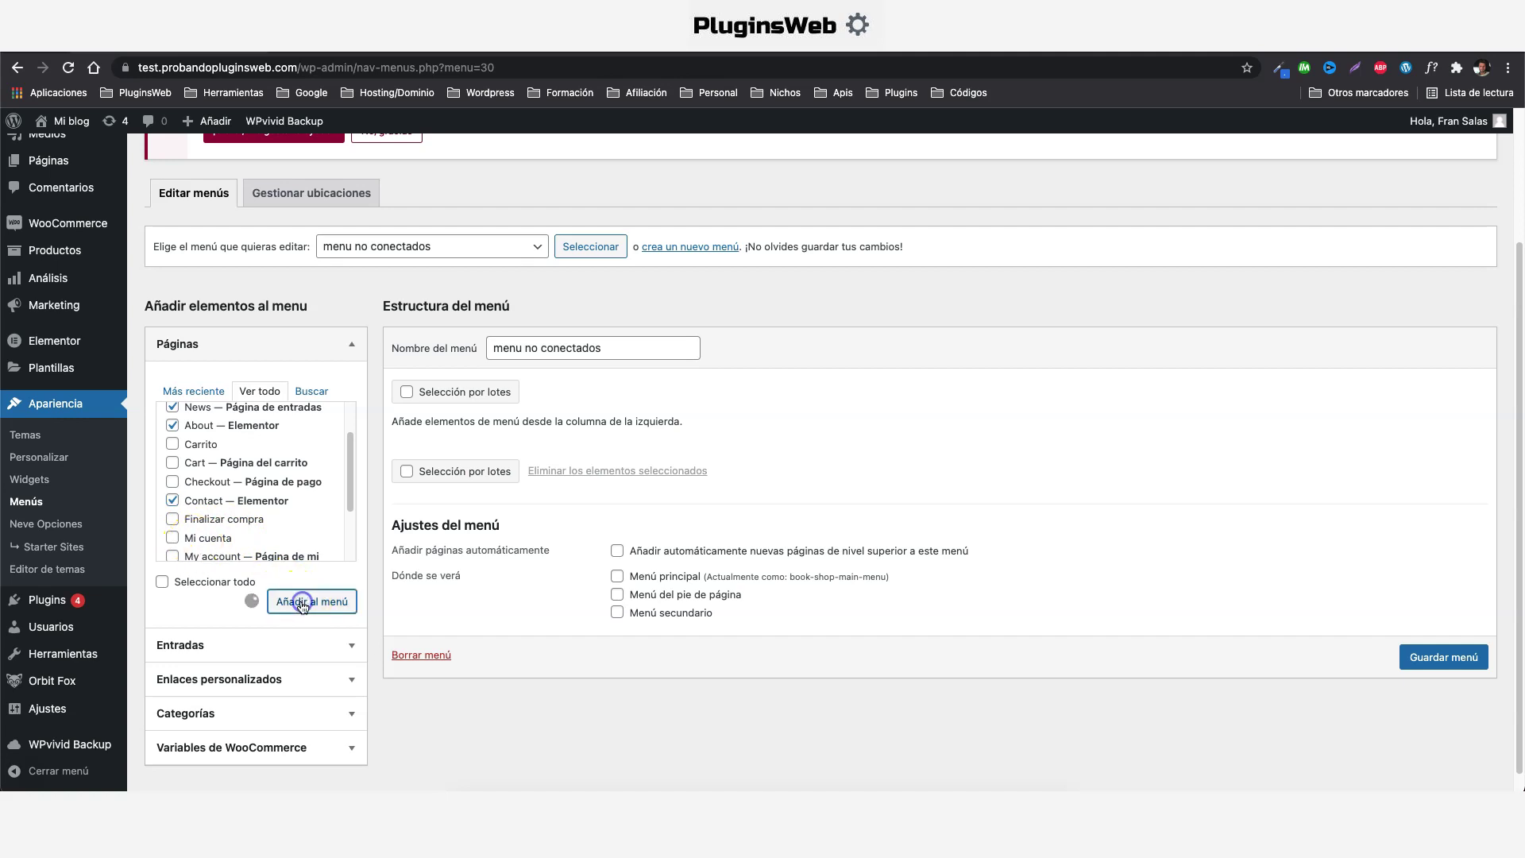
left_click(1442, 775)
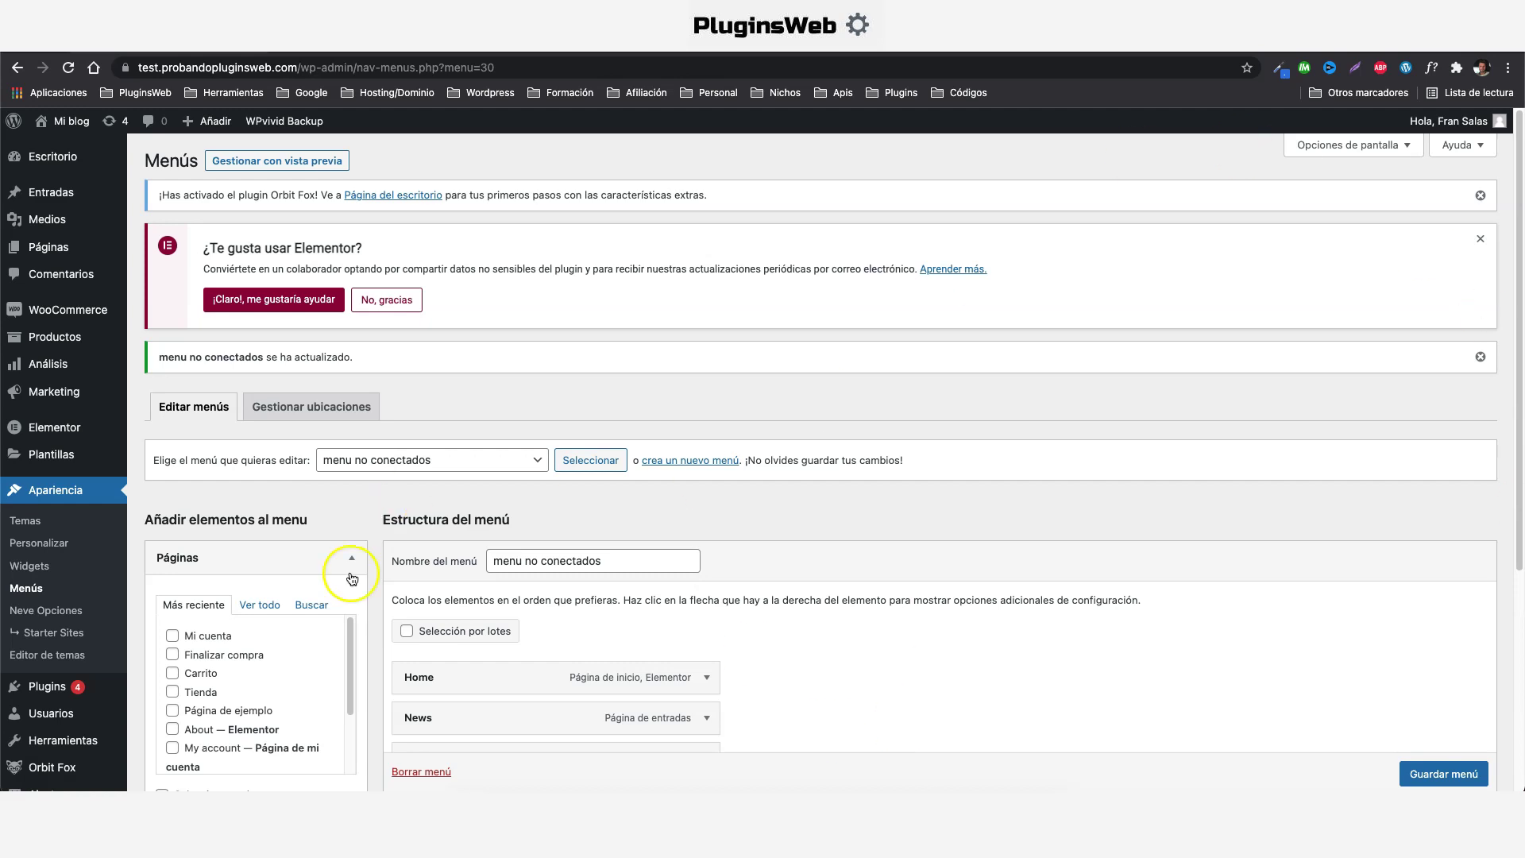
- Search the plugin directory for "header footer elementor" and activate Elementor Header & Footer Builder
mouse_move(51, 687)
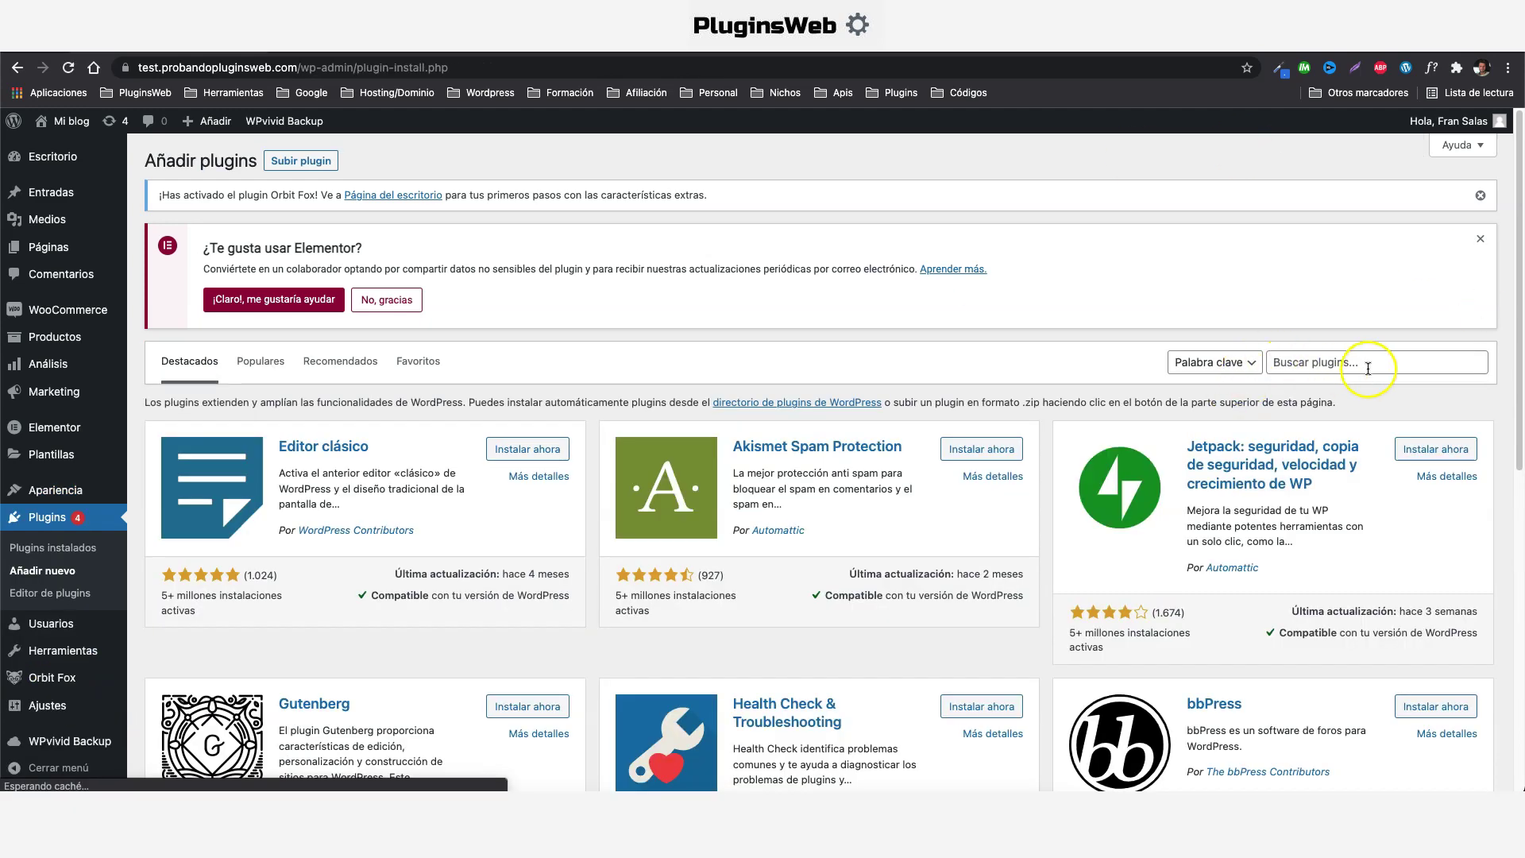
left_click(1352, 364)
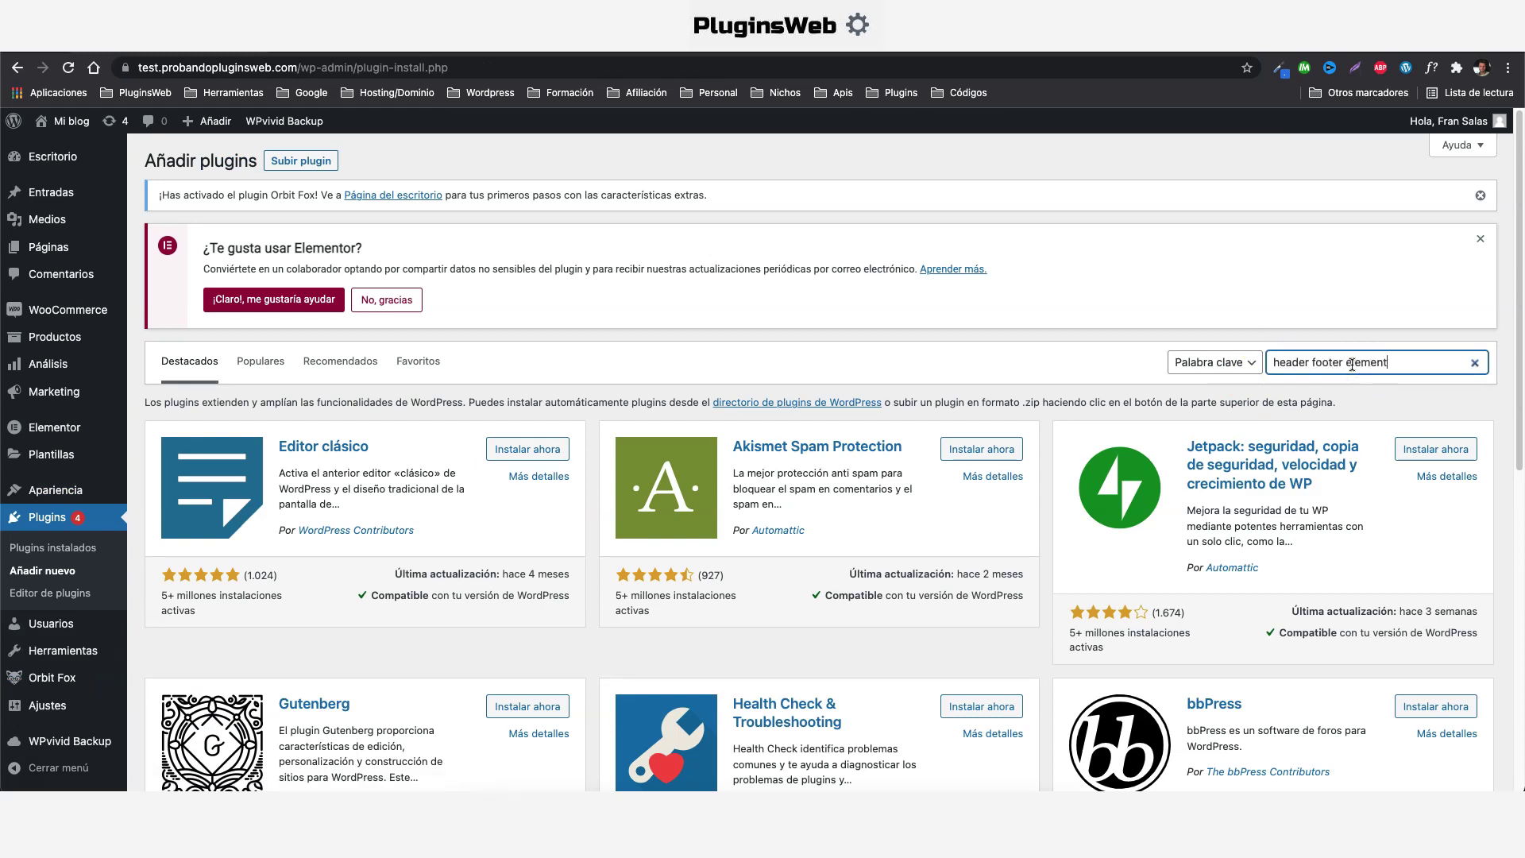
type("header footer elementor")
scroll(818, 373, "down", 1)
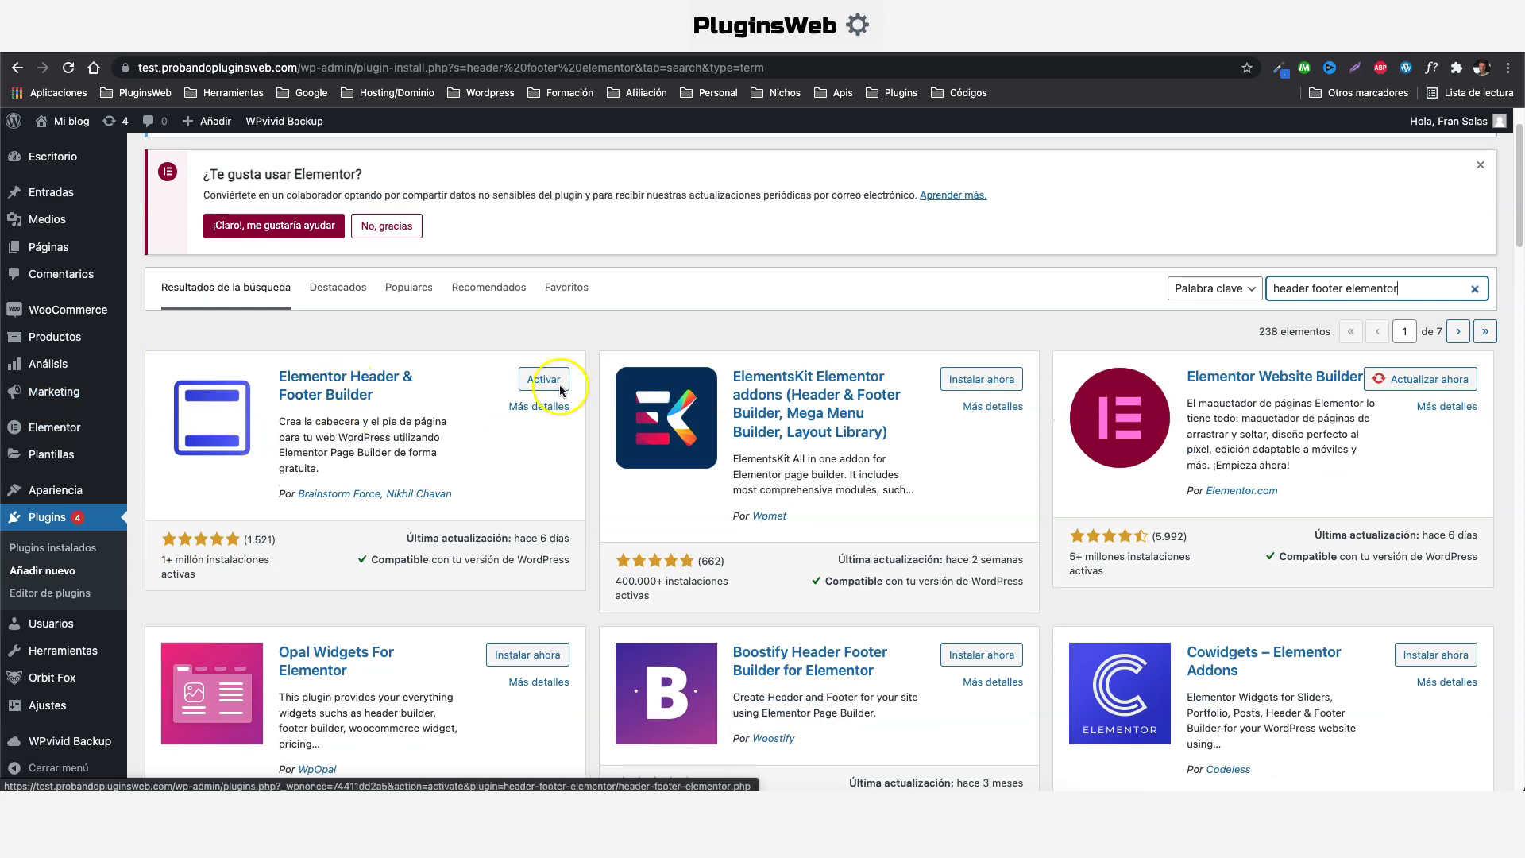
left_click(543, 381)
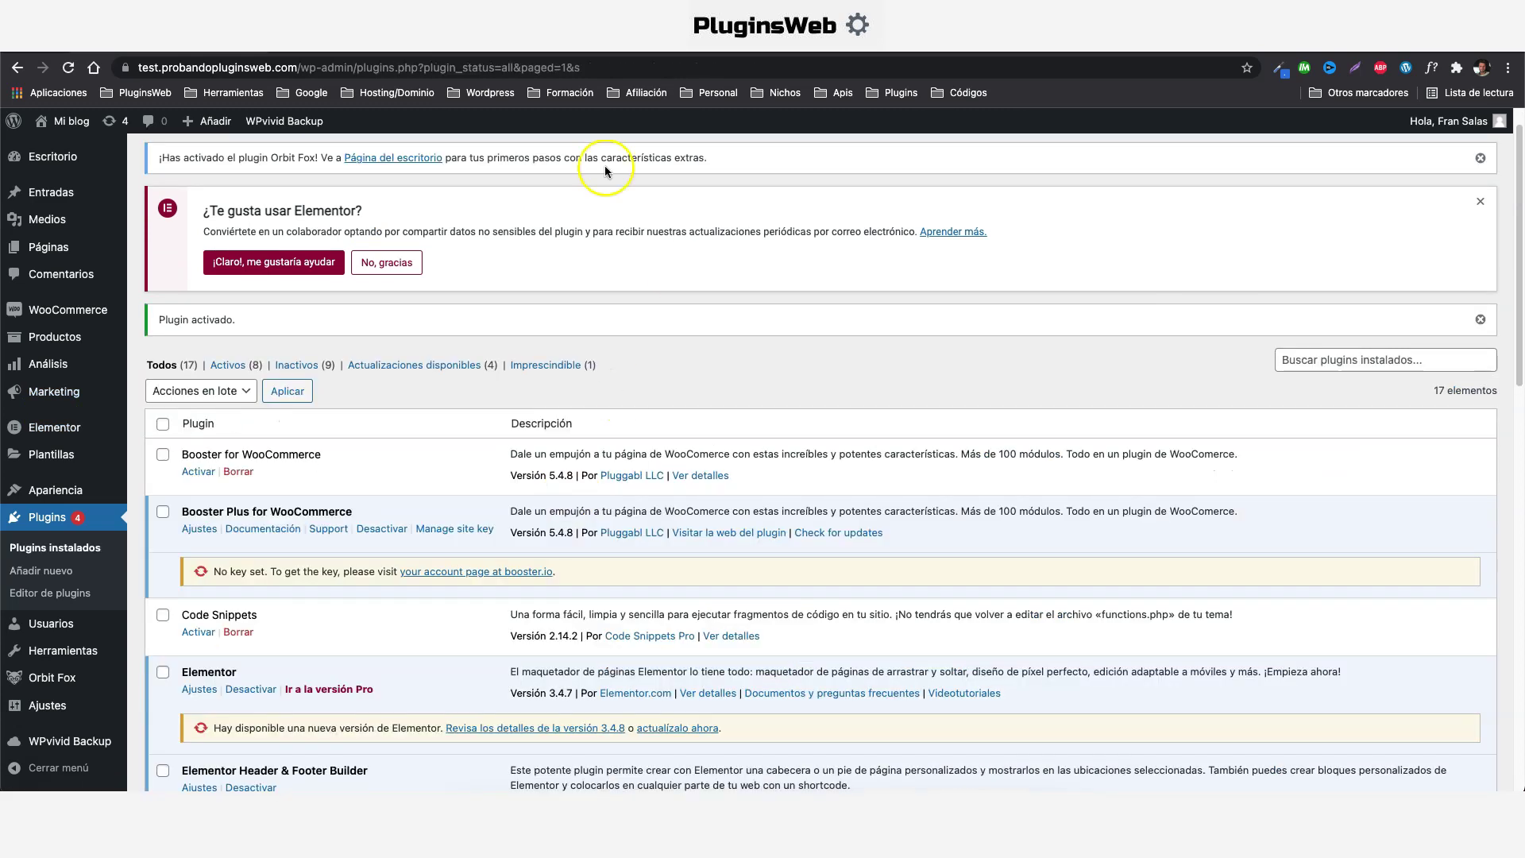
- Start a new Elementor Header & Footer Builder template, skip the intro survey, and title it "header conectados"
mouse_move(56, 489)
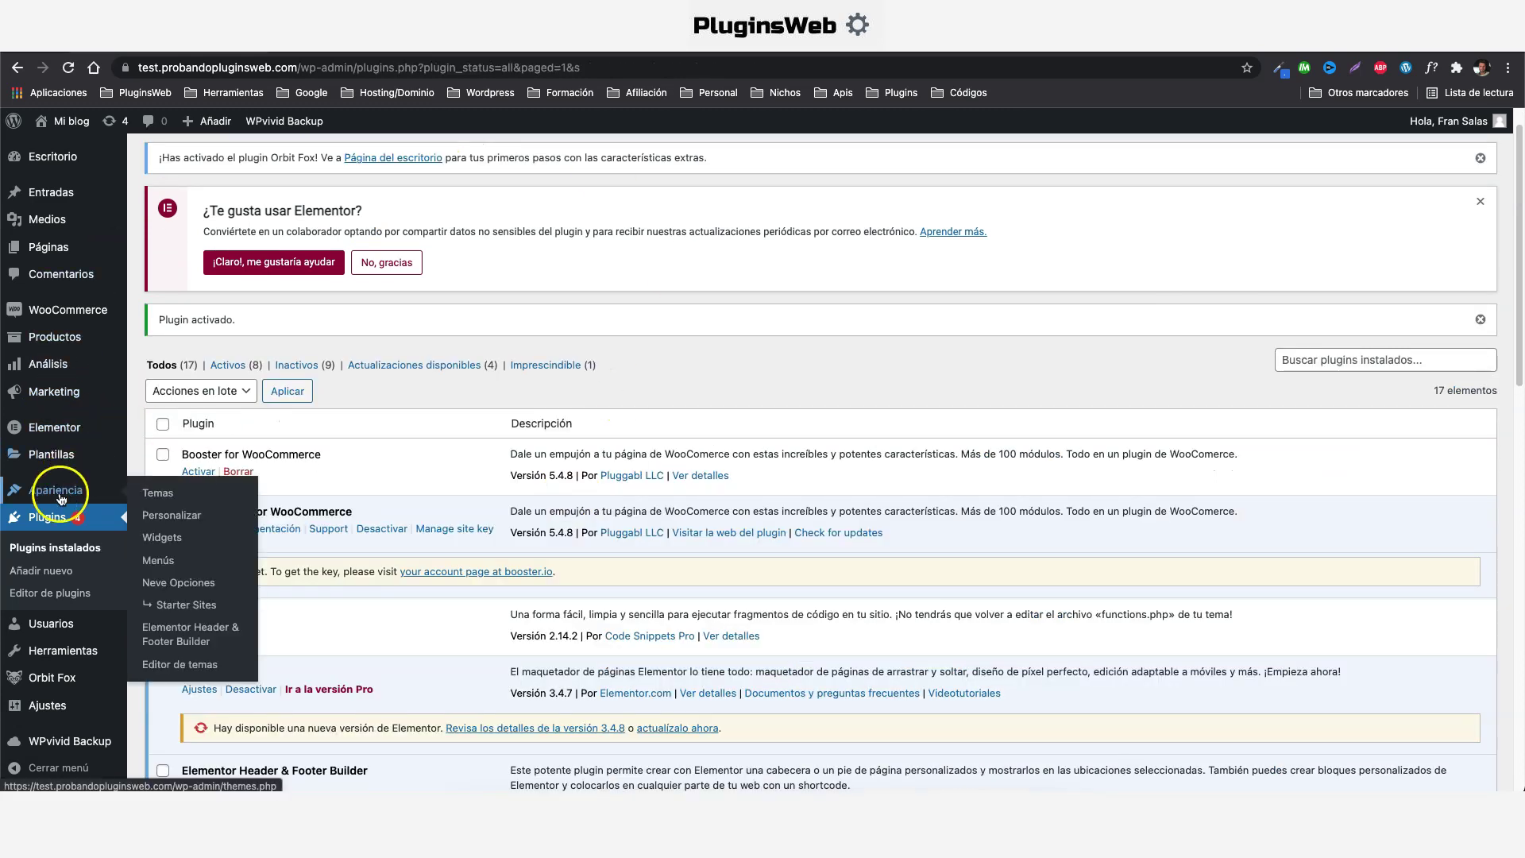
left_click(195, 643)
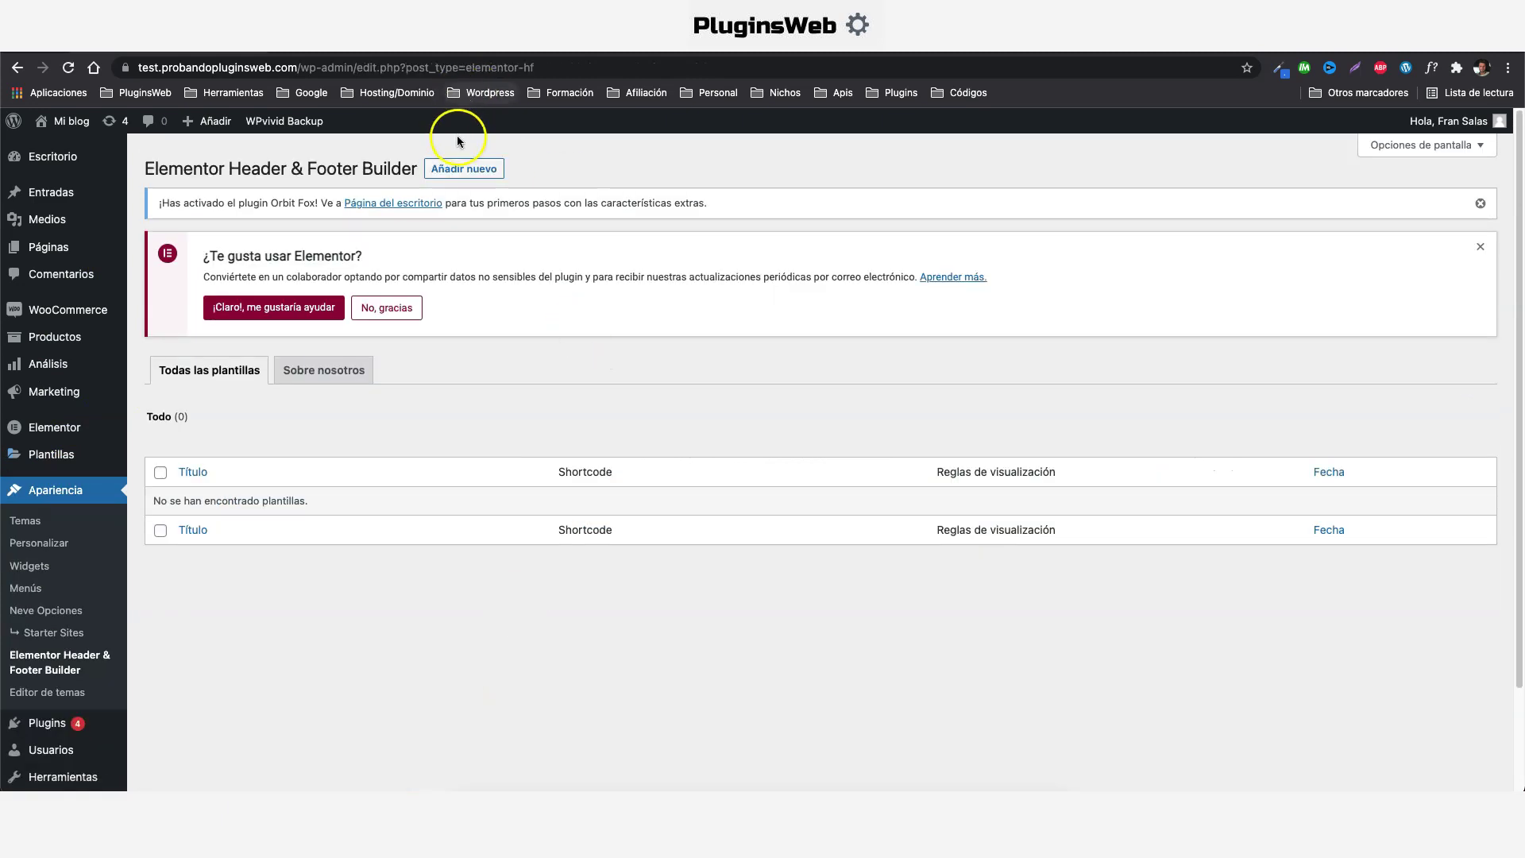
left_click(465, 169)
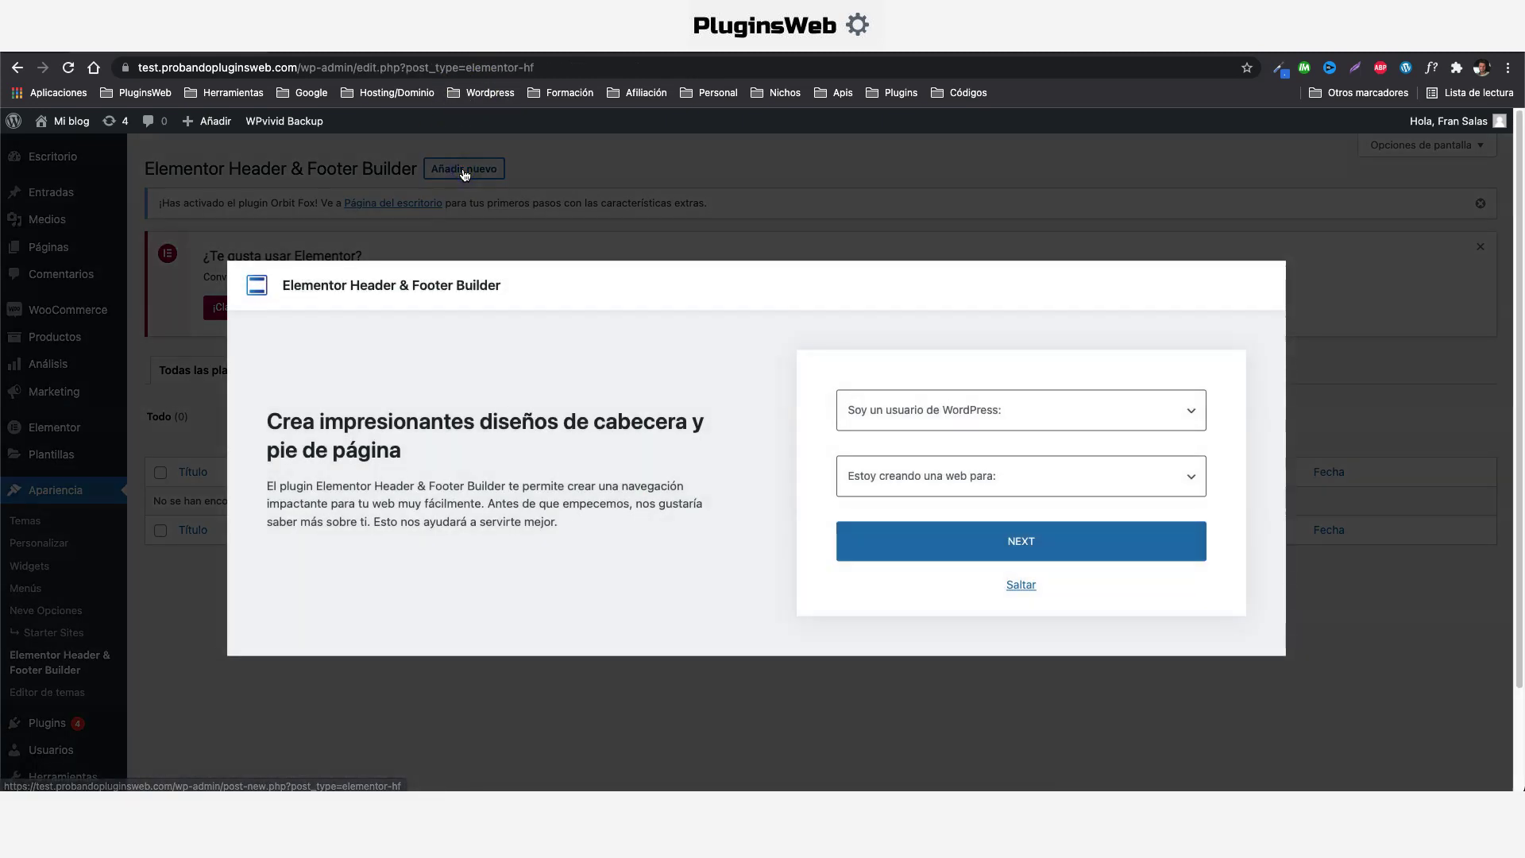
left_click(1021, 584)
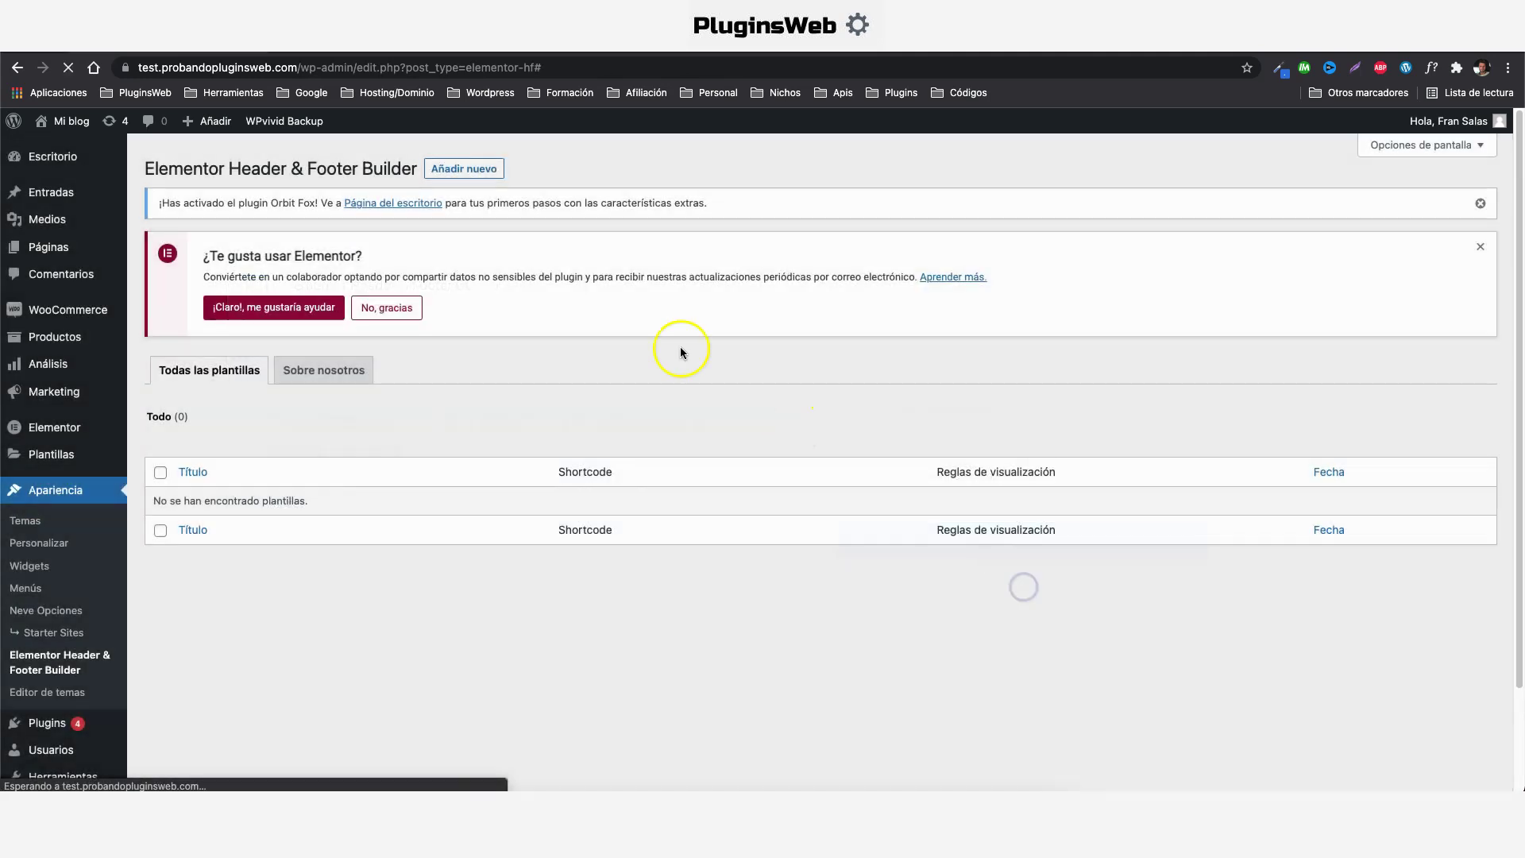
type("header con")
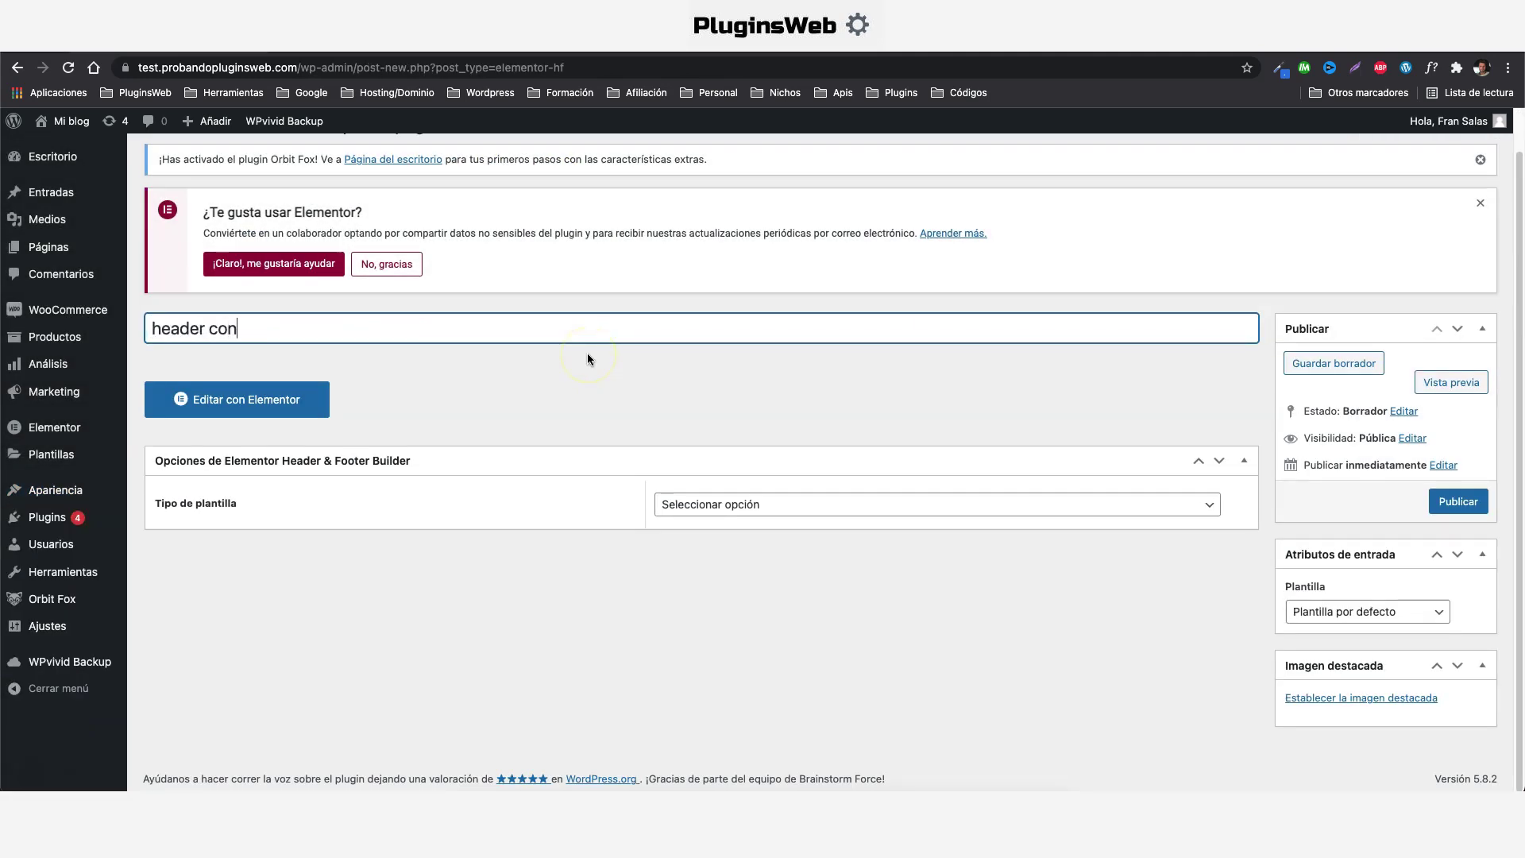
type("ectados")
left_click(588, 358)
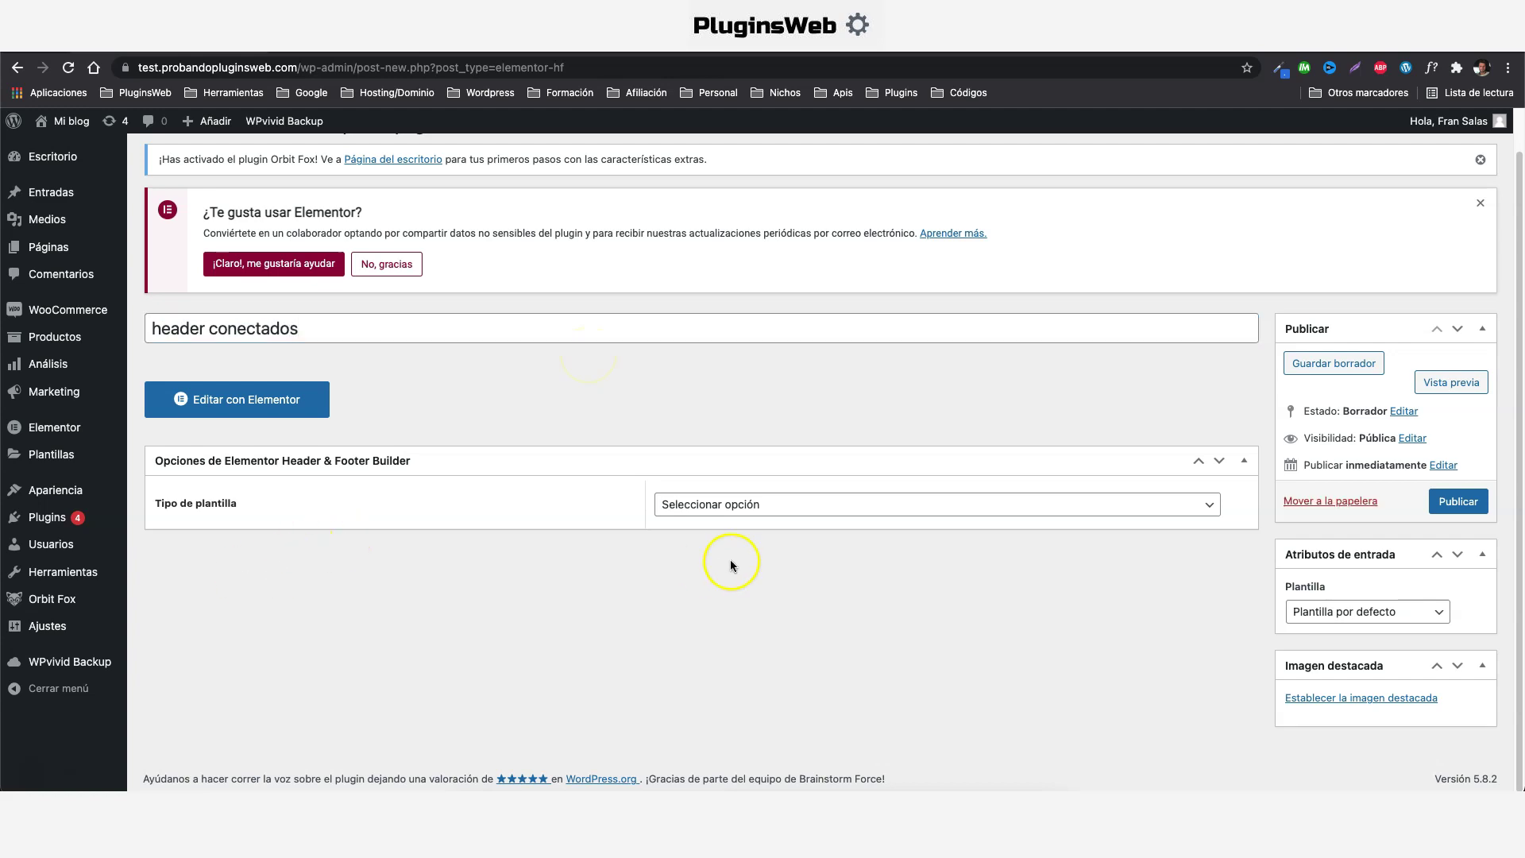
- Set the template type to Cabecera and its display rule to Toda la web
left_click(750, 505)
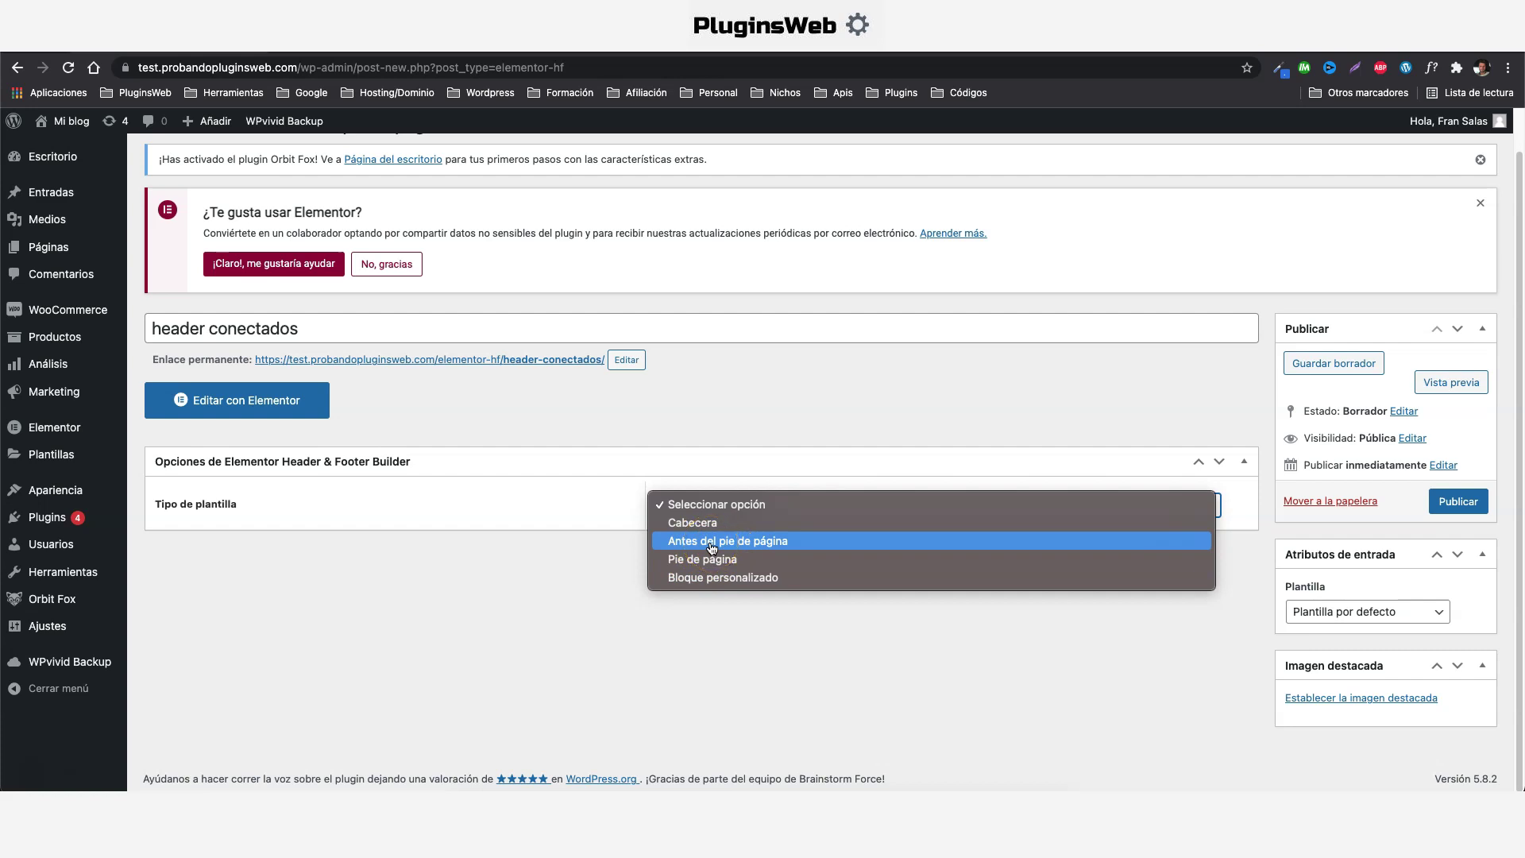
left_click(731, 580)
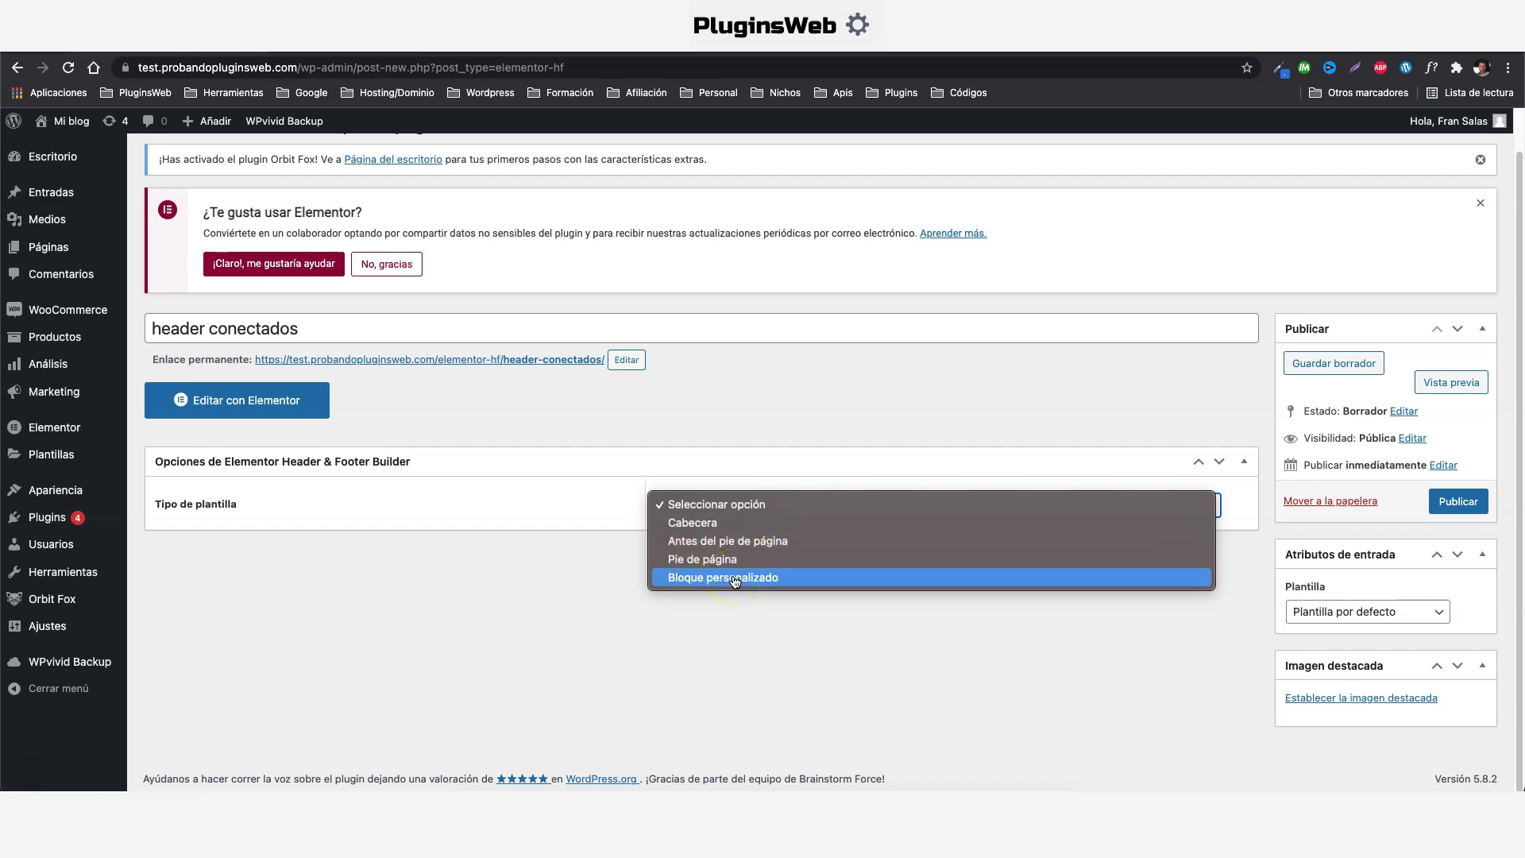
left_click(699, 522)
scroll(701, 528, "down", 1)
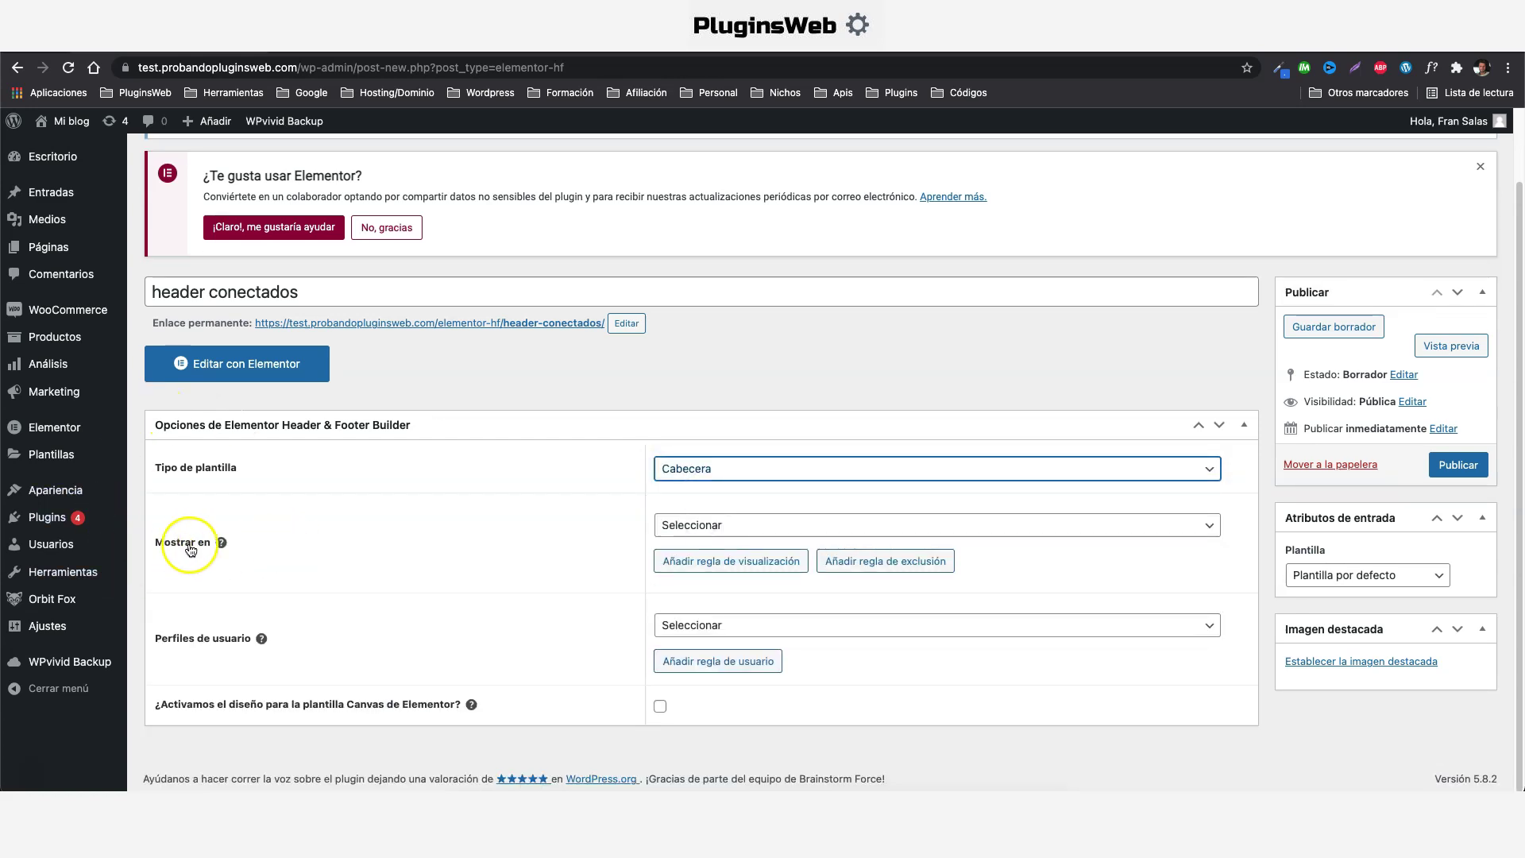
left_click(737, 525)
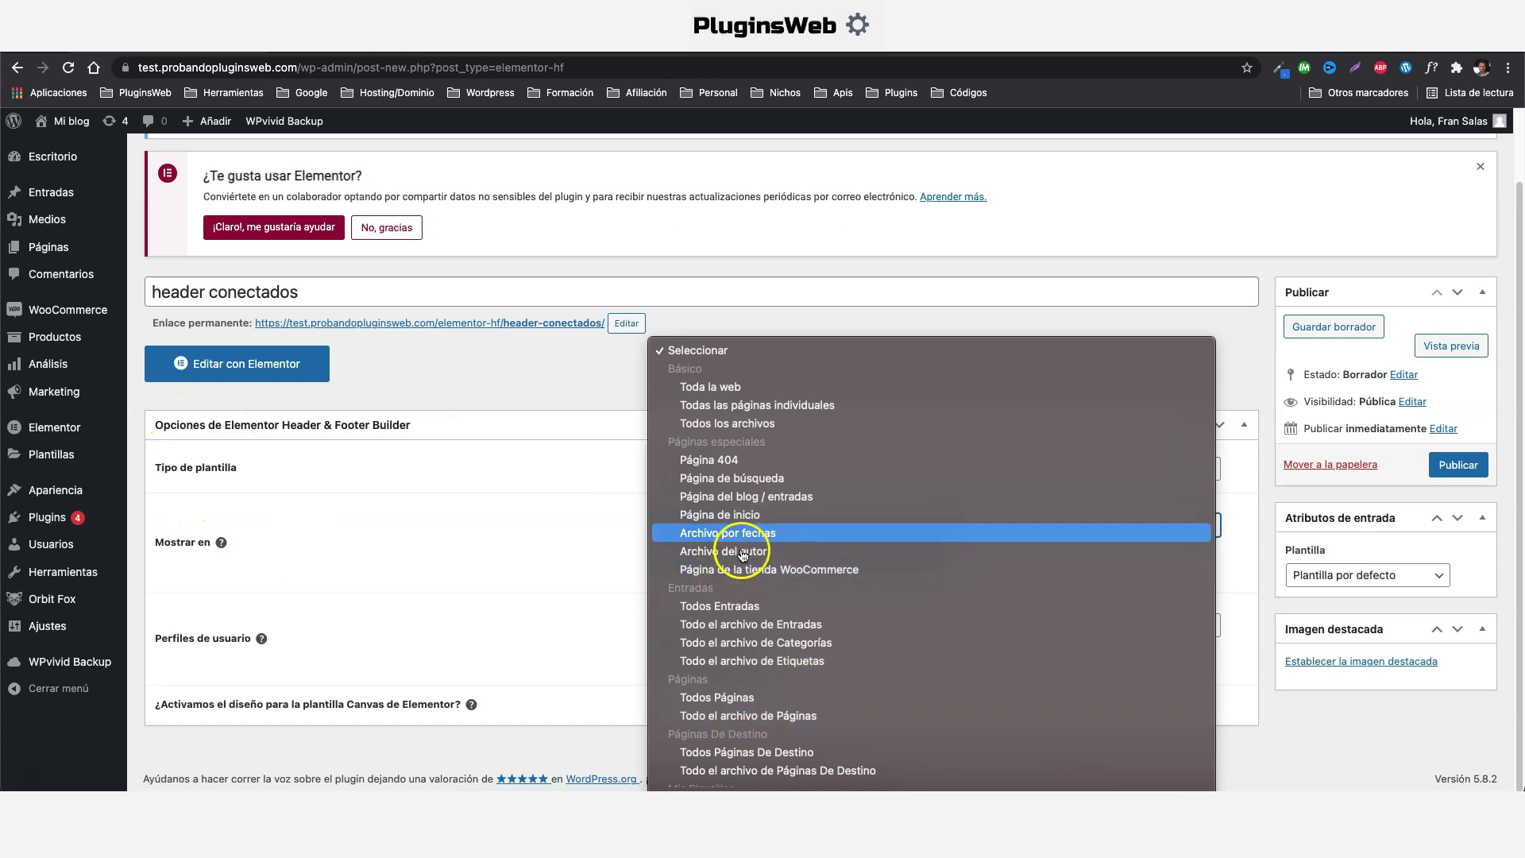
left_click(753, 389)
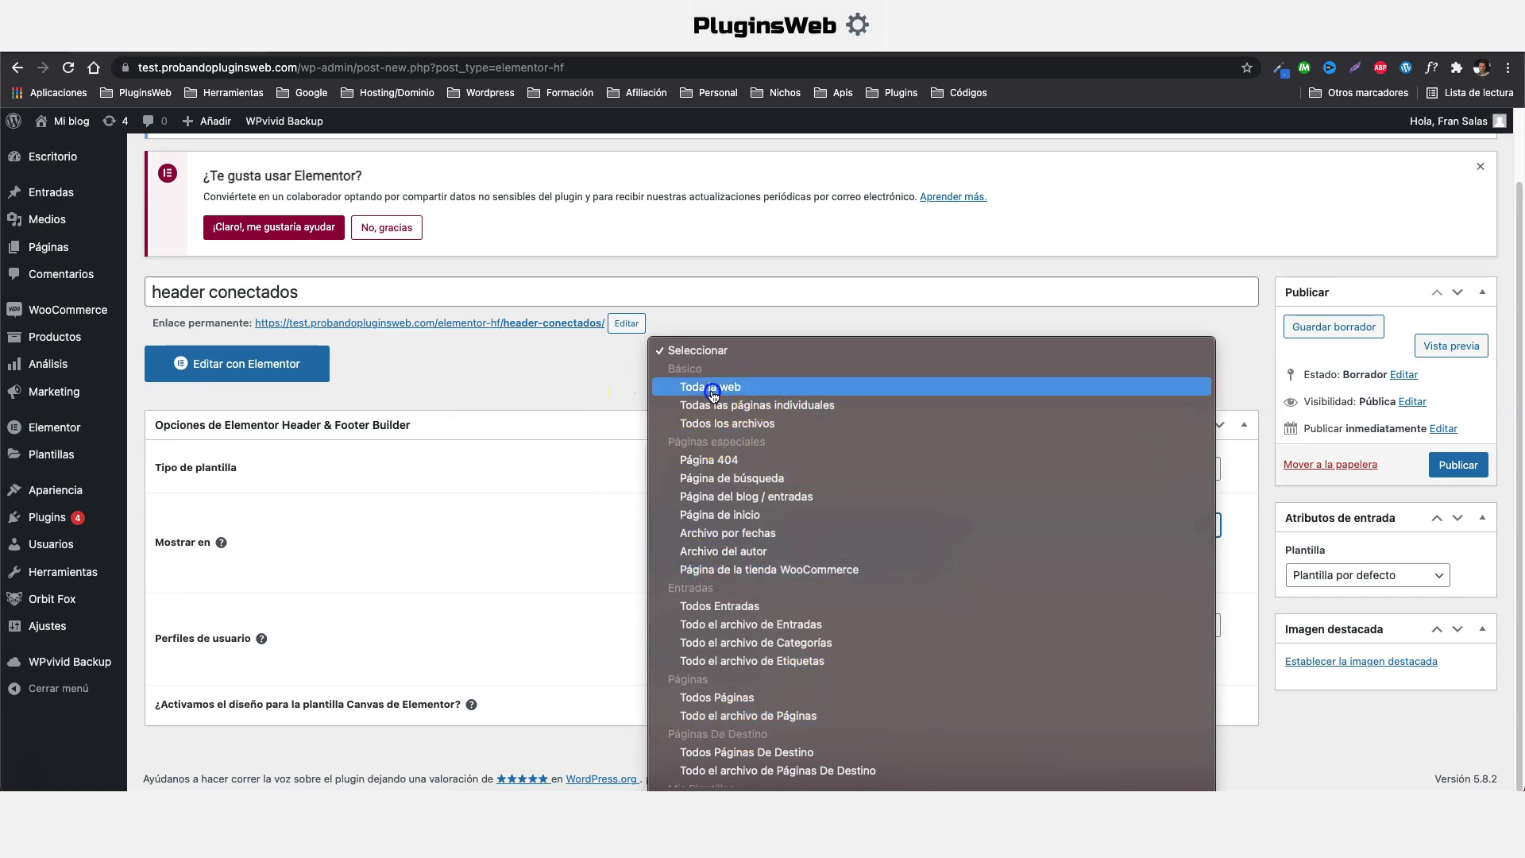
left_click(610, 534)
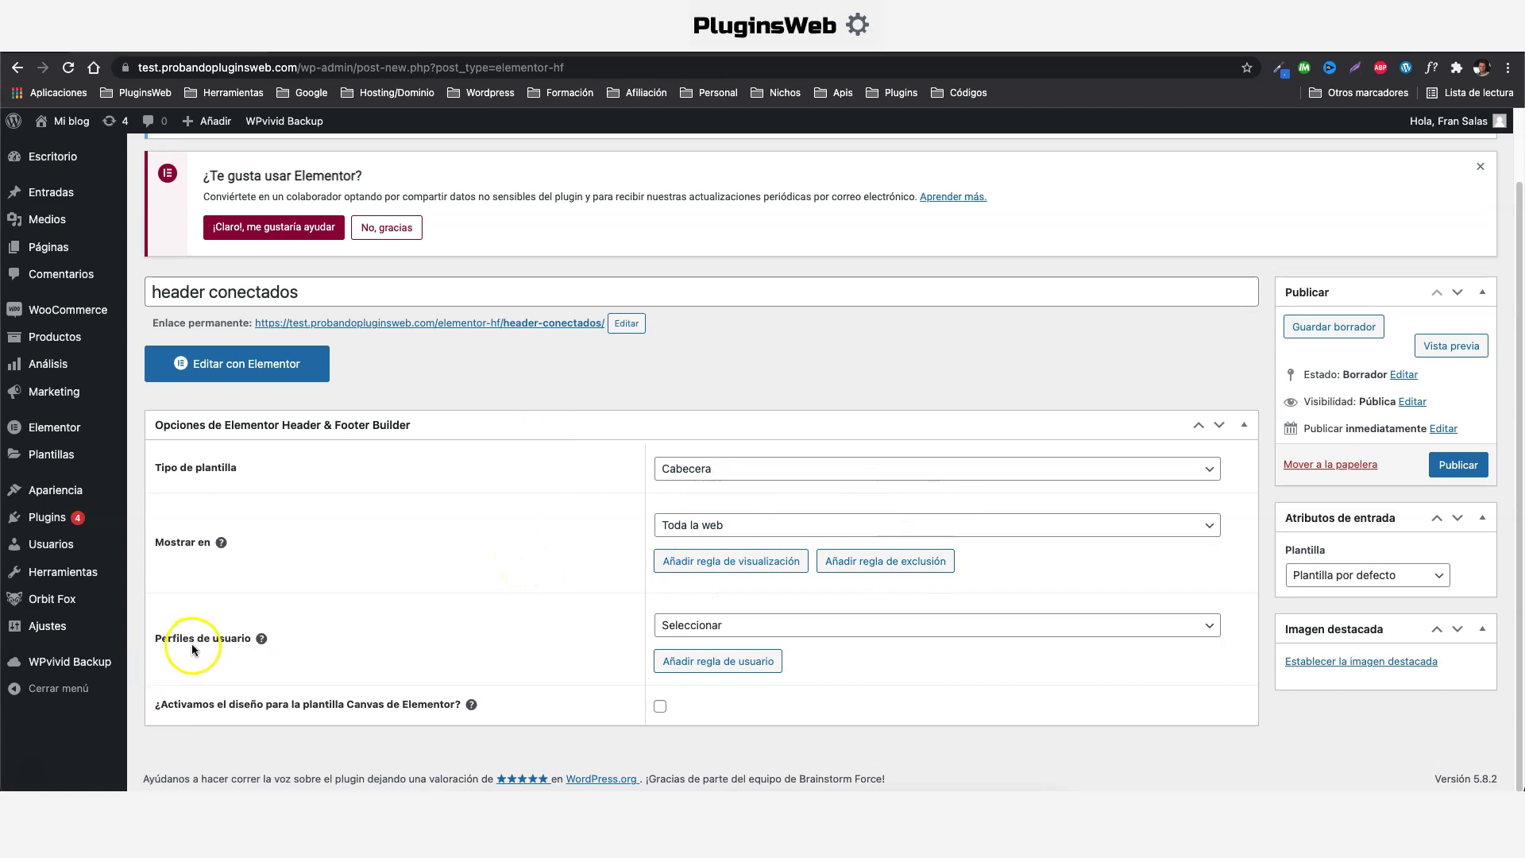
- Limit the "header conectados" template to the Conectado user profile and publish it
left_click(726, 625)
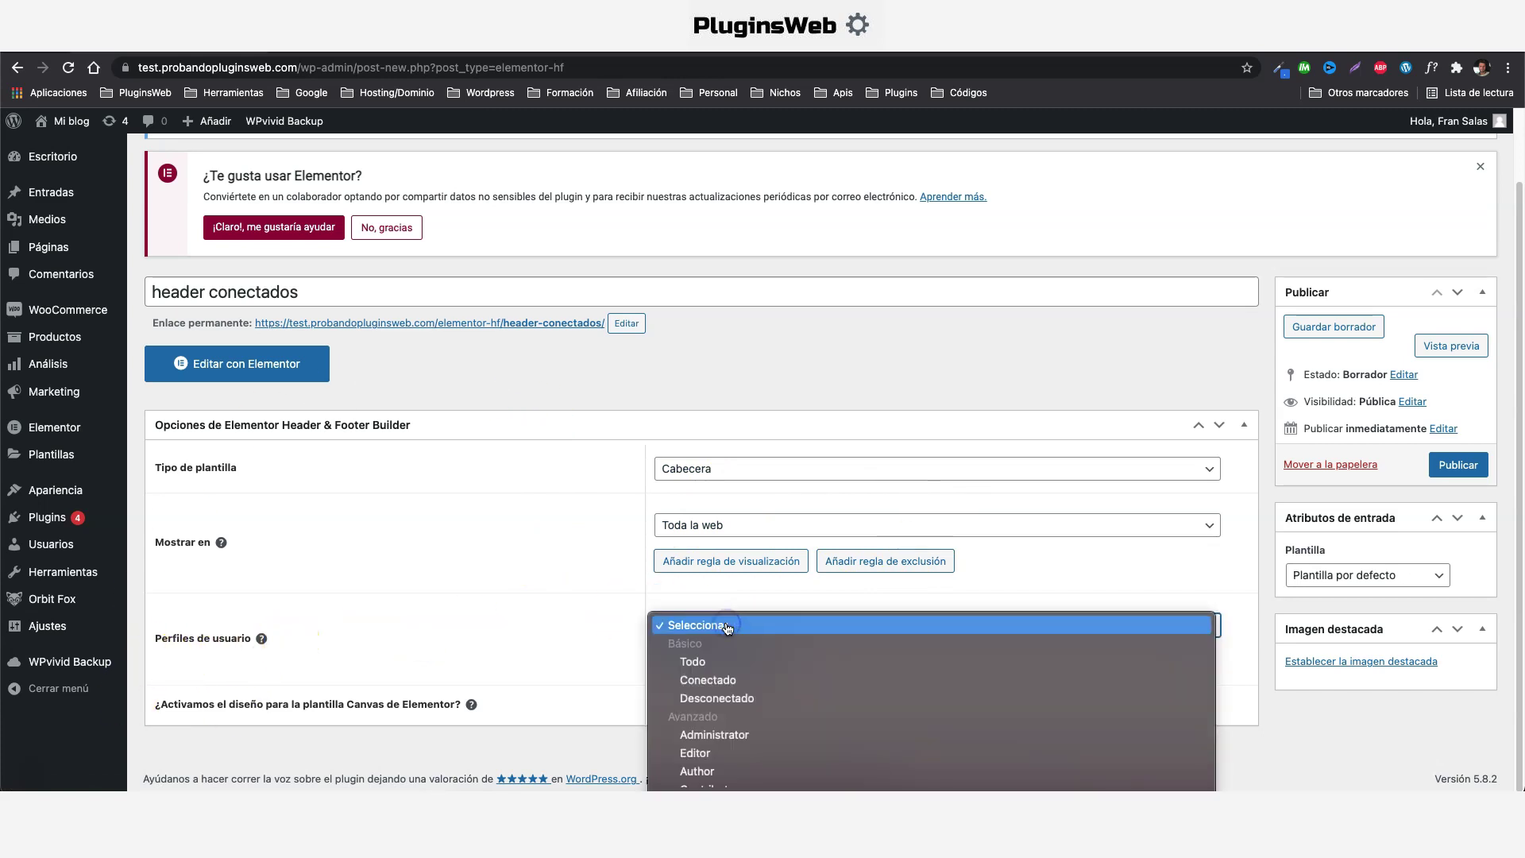
scroll(730, 627, "down", 2)
left_click(702, 645)
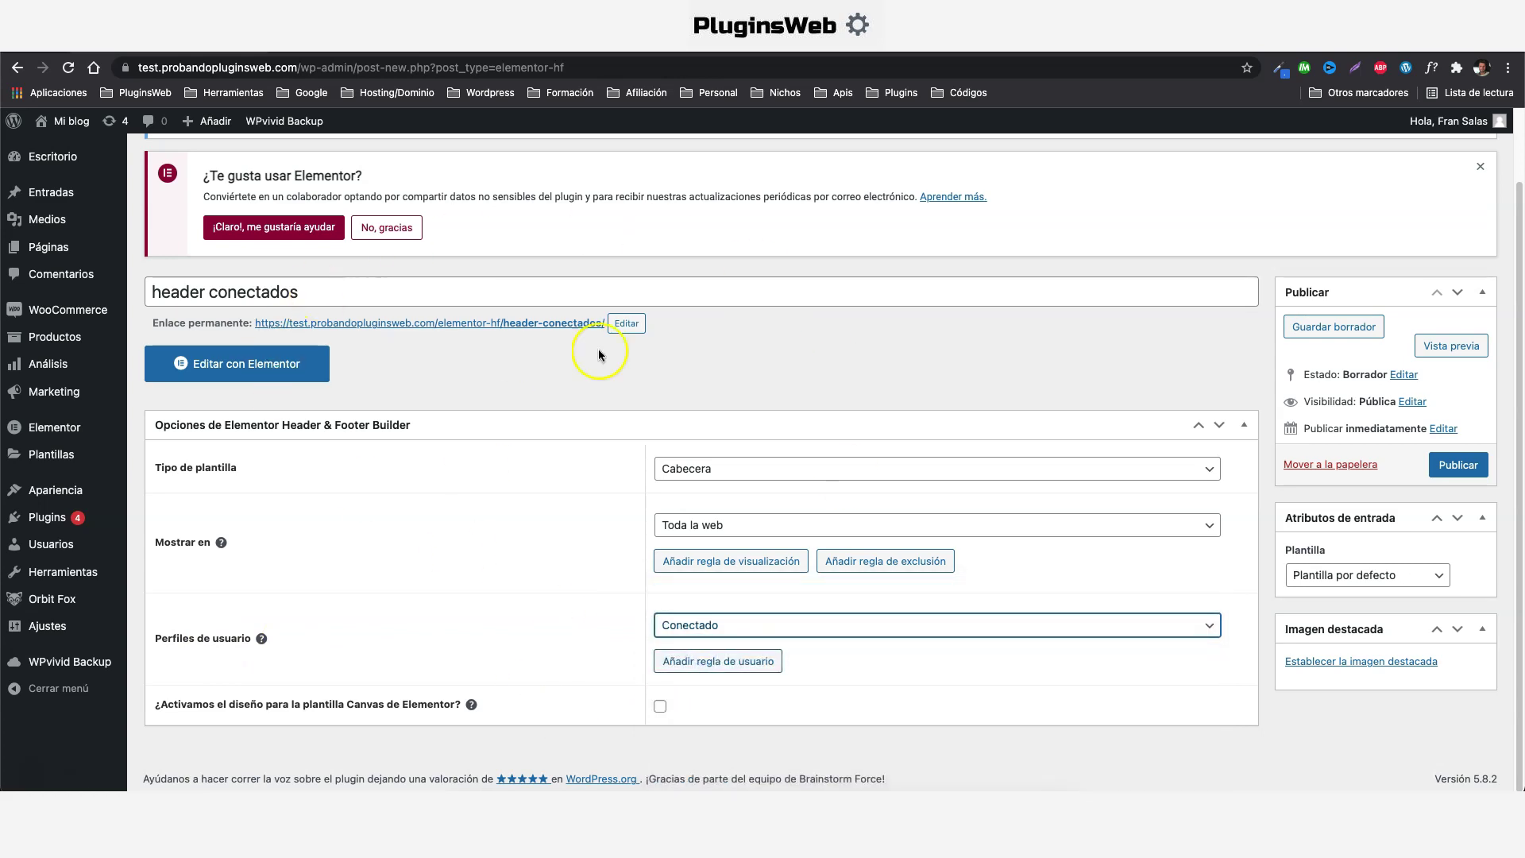
left_click(1440, 468)
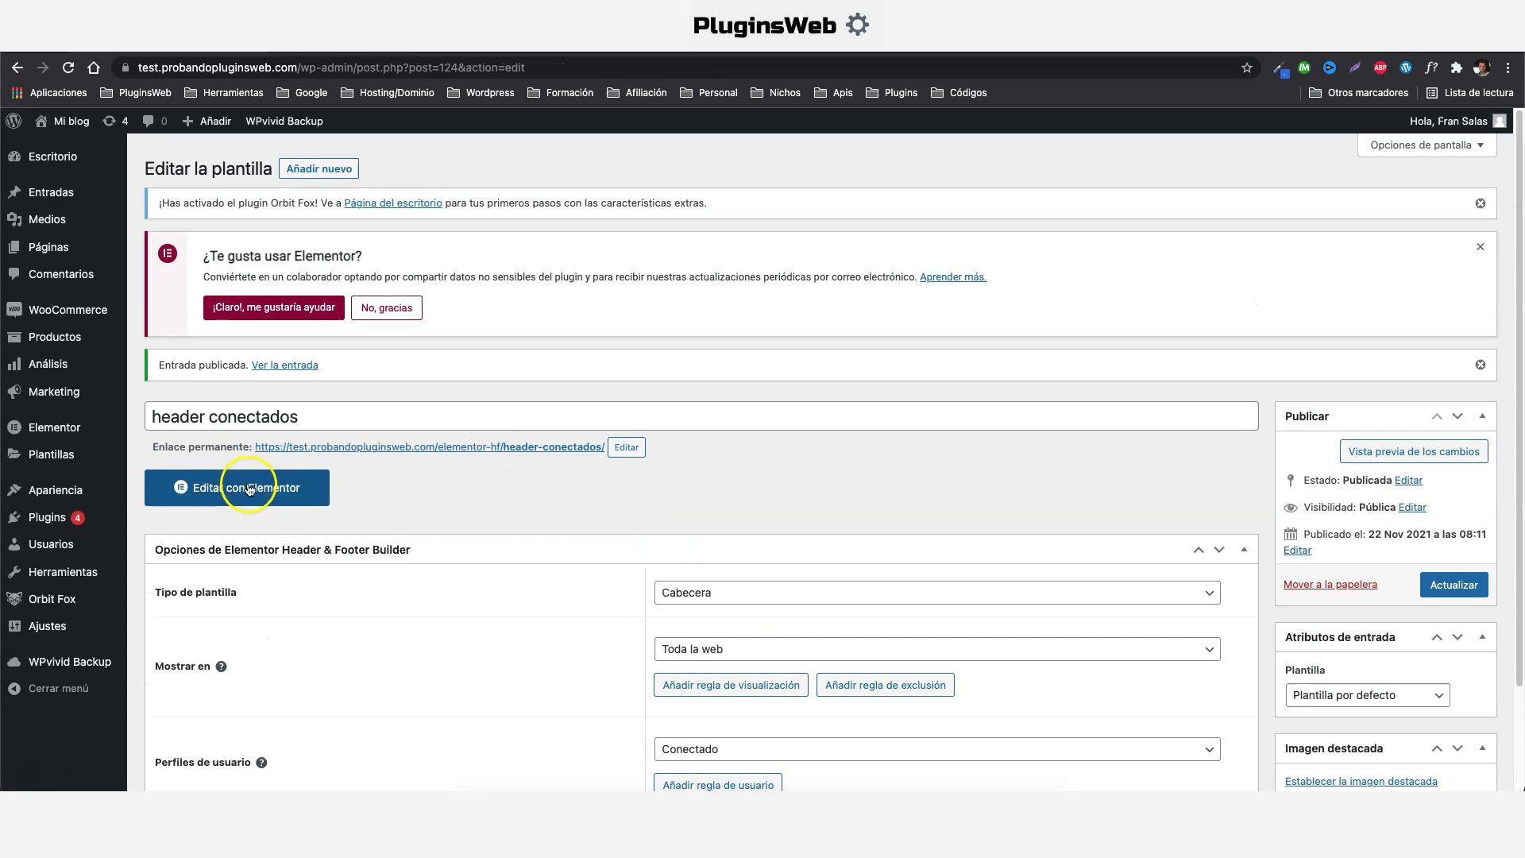
- Open the template for editing with Elementor and insert a section with three equal columns
left_click(246, 489)
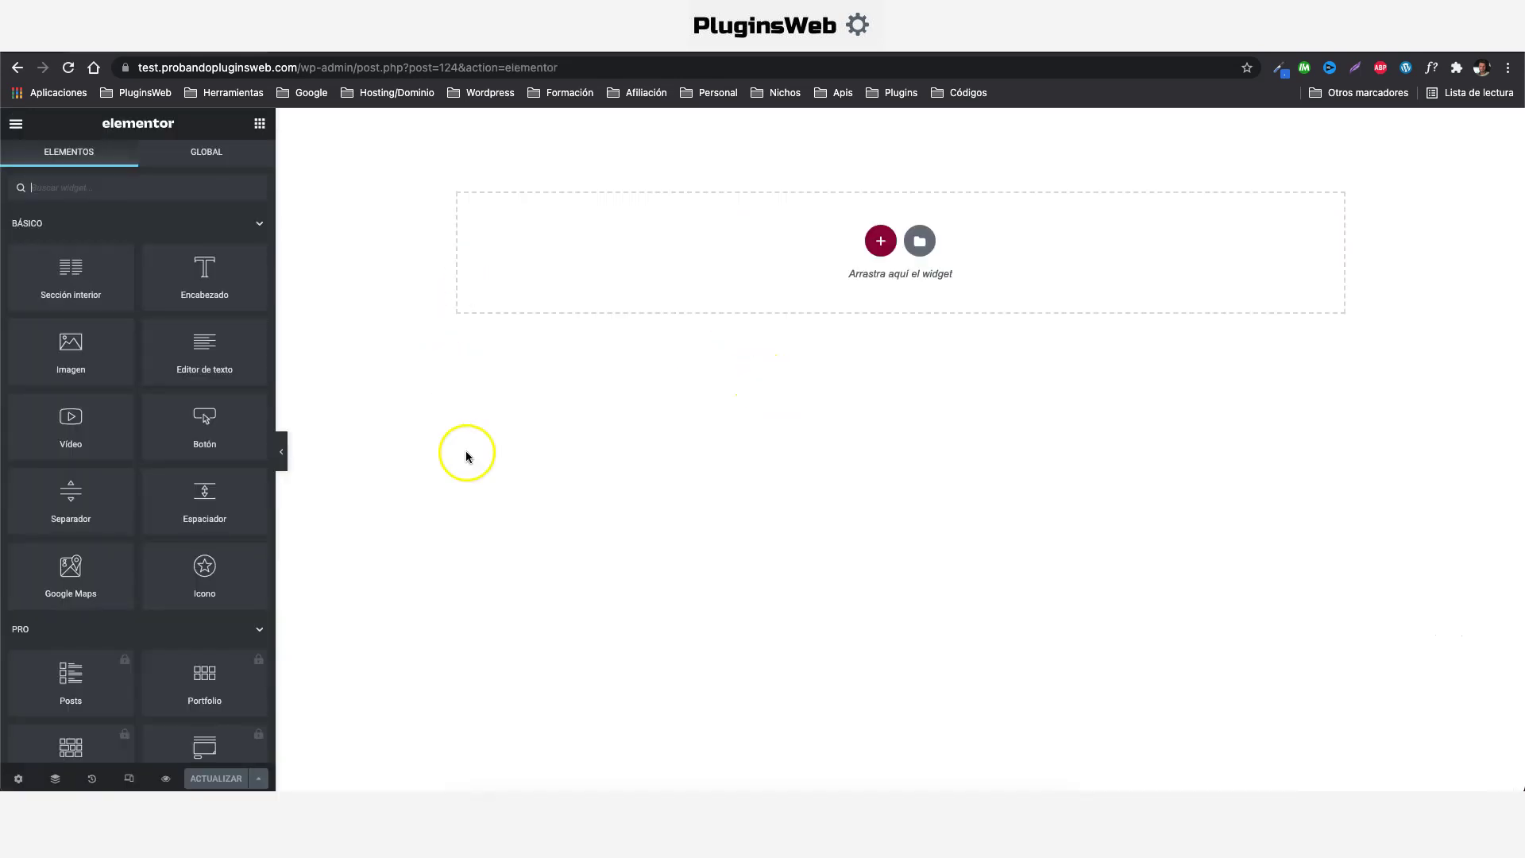
left_click(880, 242)
left_click(867, 278)
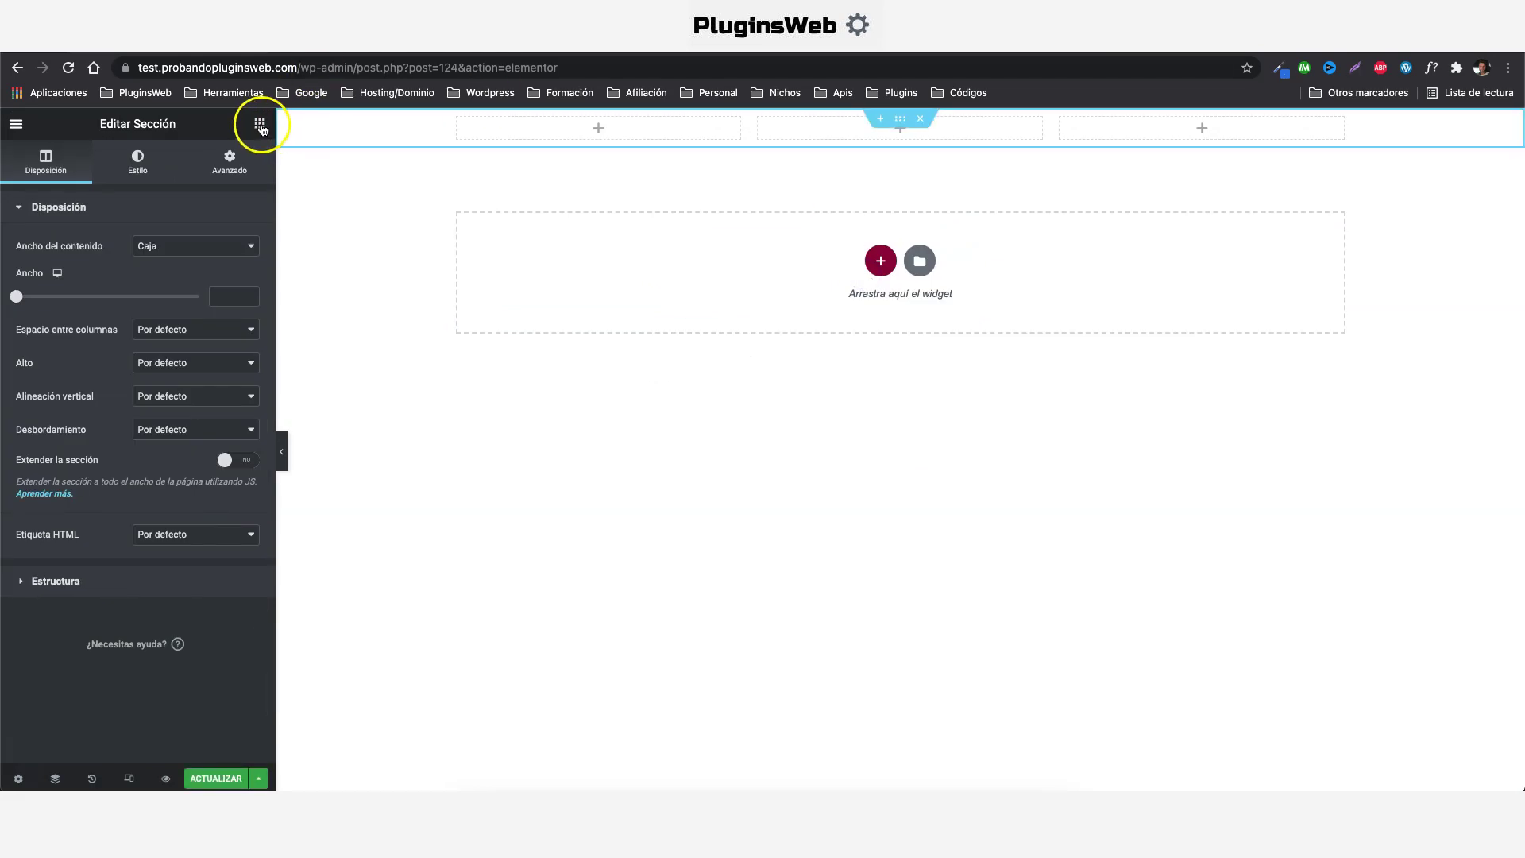
- Place the Logotipo del sitio widget from Elementor Header & Footer Builder in the first column
left_click(260, 125)
left_click(259, 225)
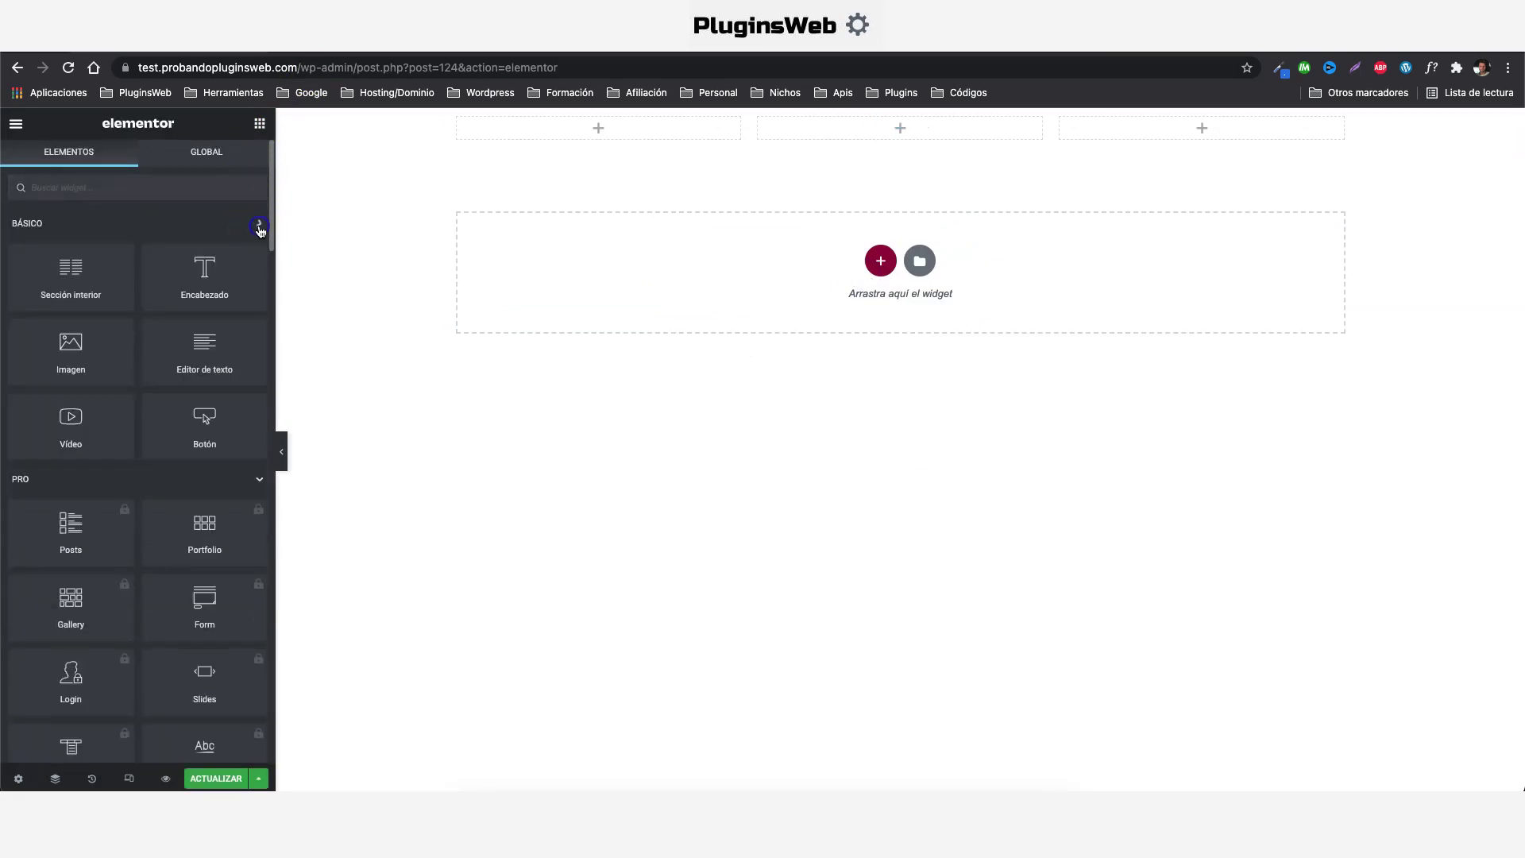
left_click(256, 271)
left_click(256, 303)
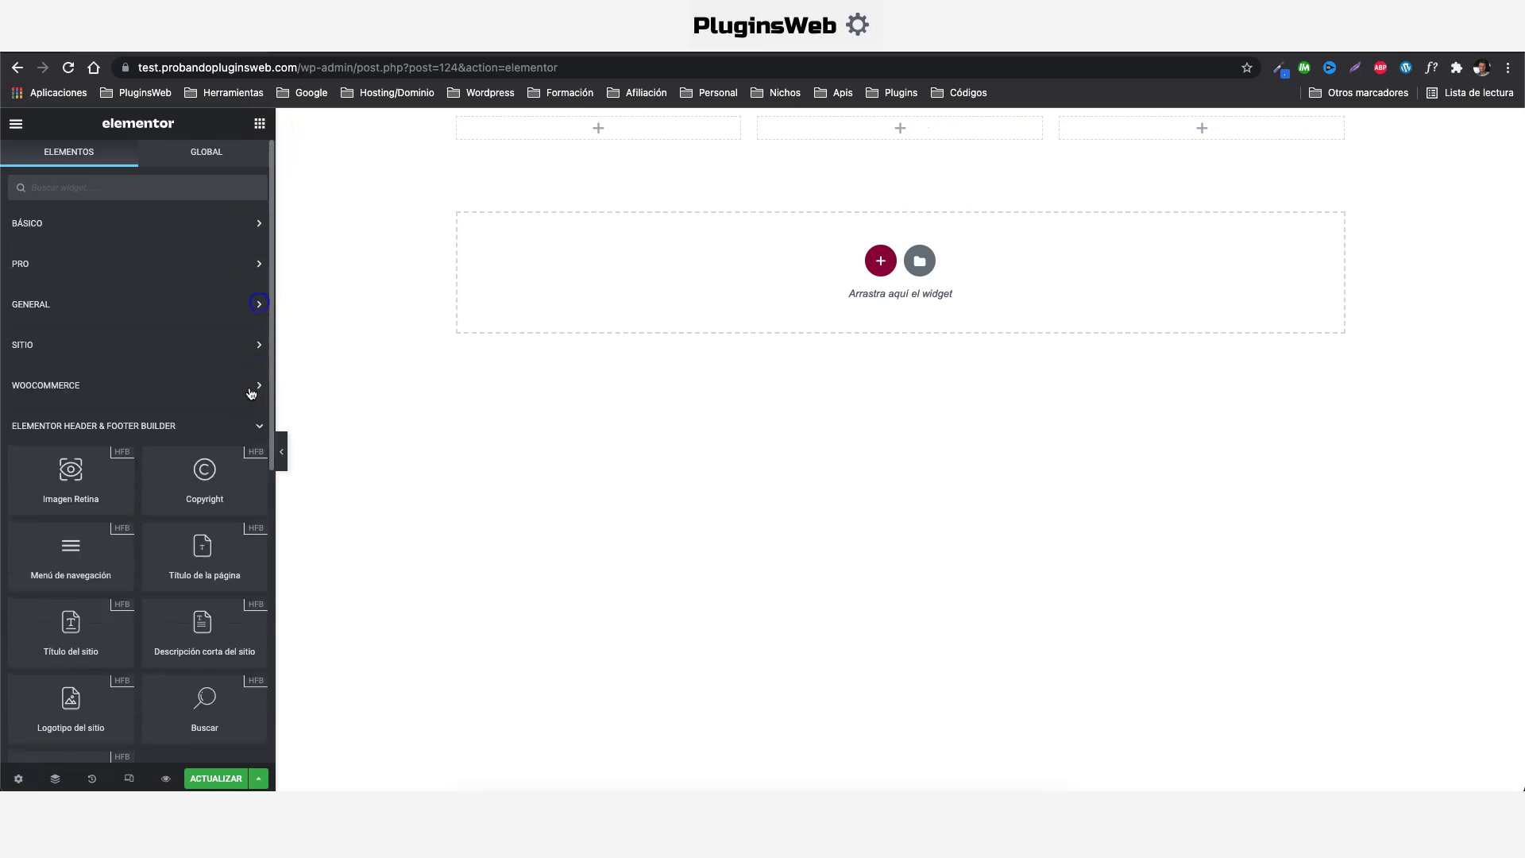
scroll(251, 381, "down", 3)
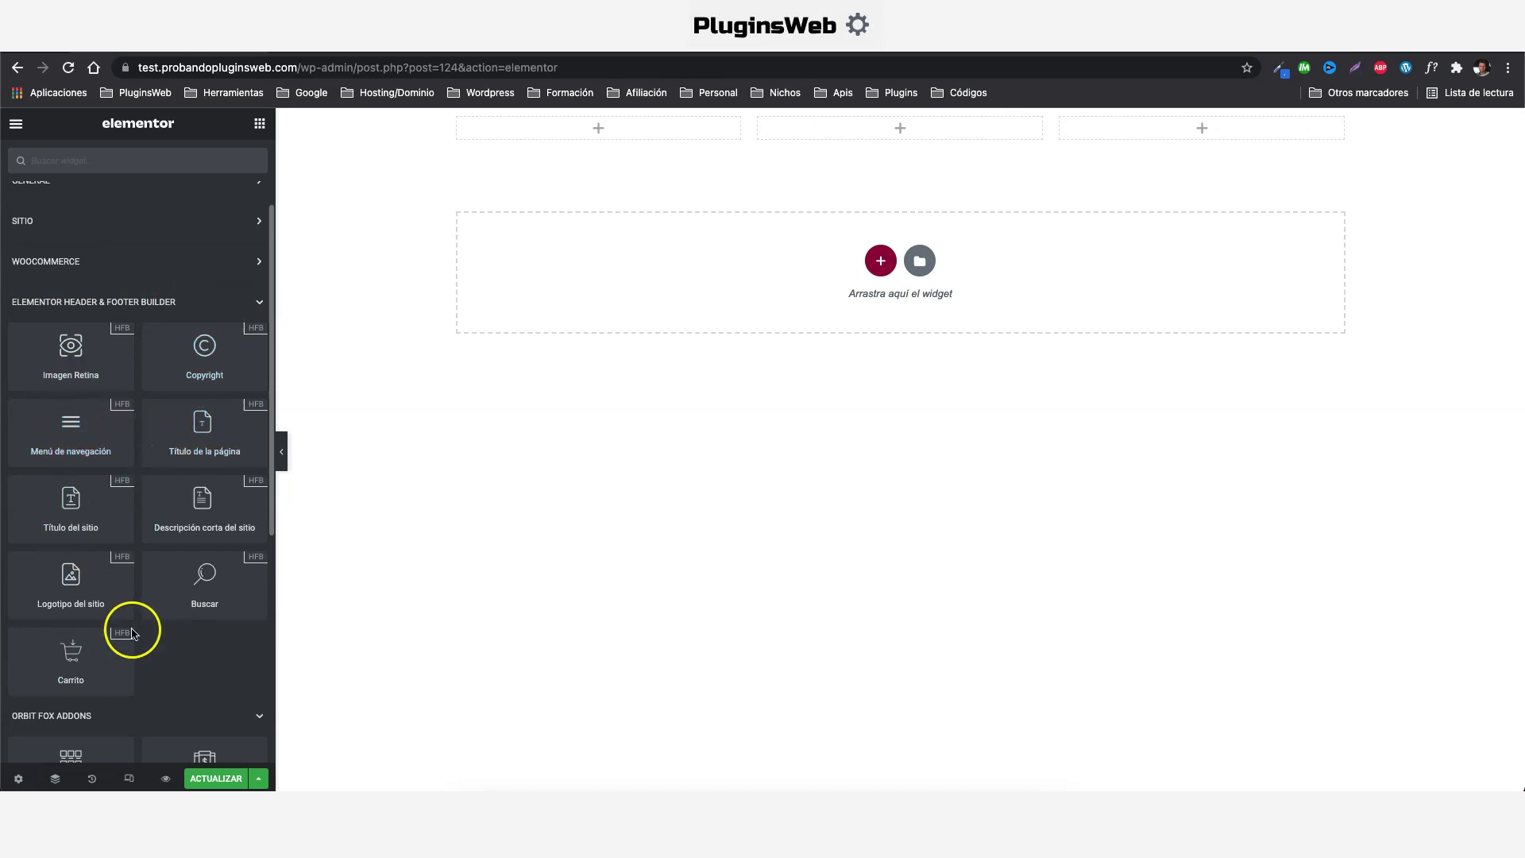
left_click_drag(68, 599, 586, 129)
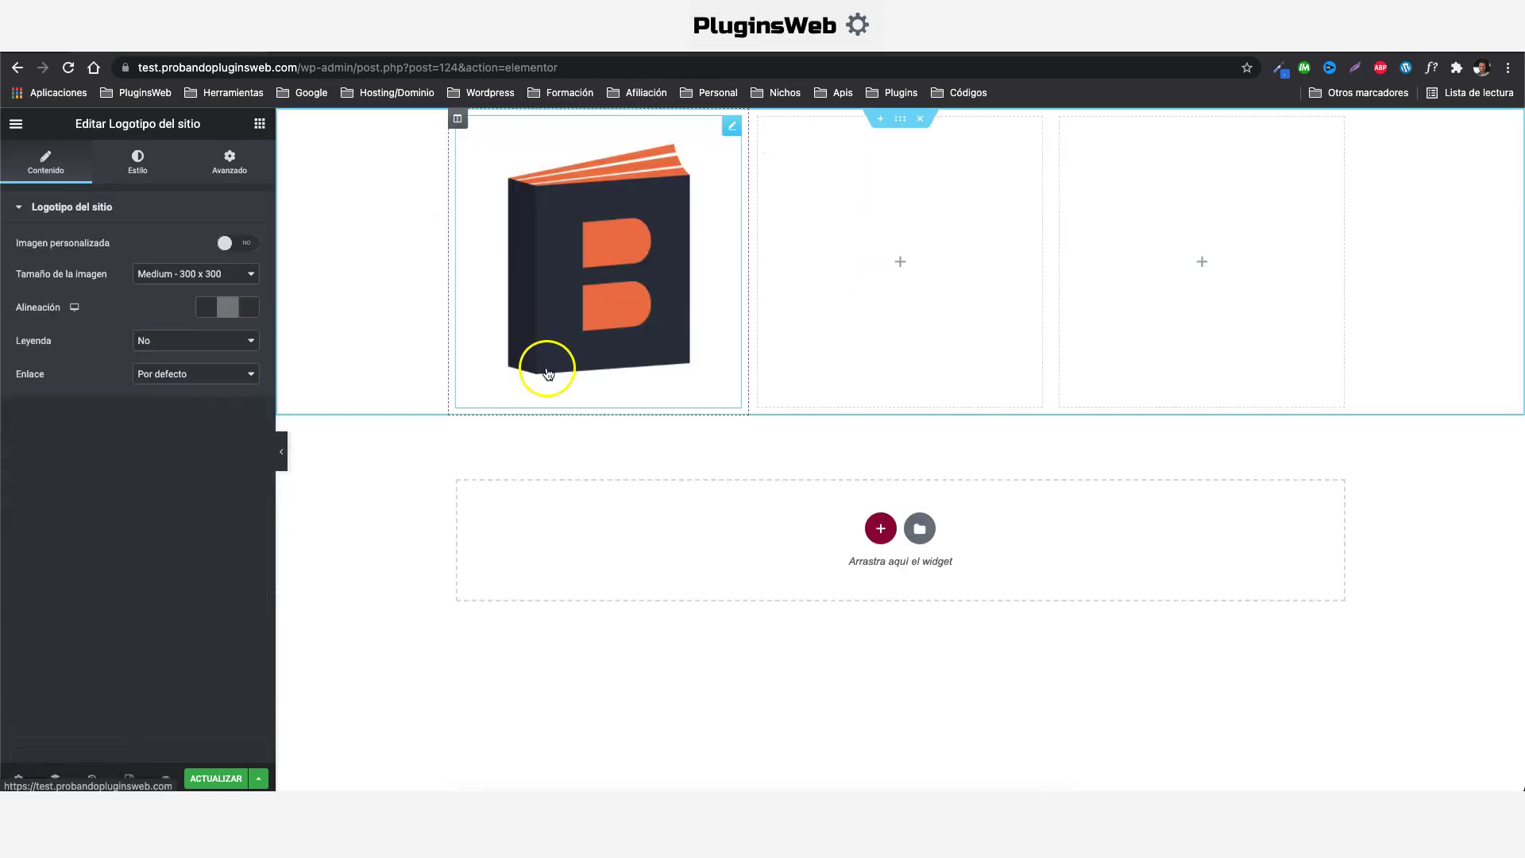
- Reduce the site logo's width to a small header size and align the logo to the left
left_click(161, 173)
left_click(18, 264)
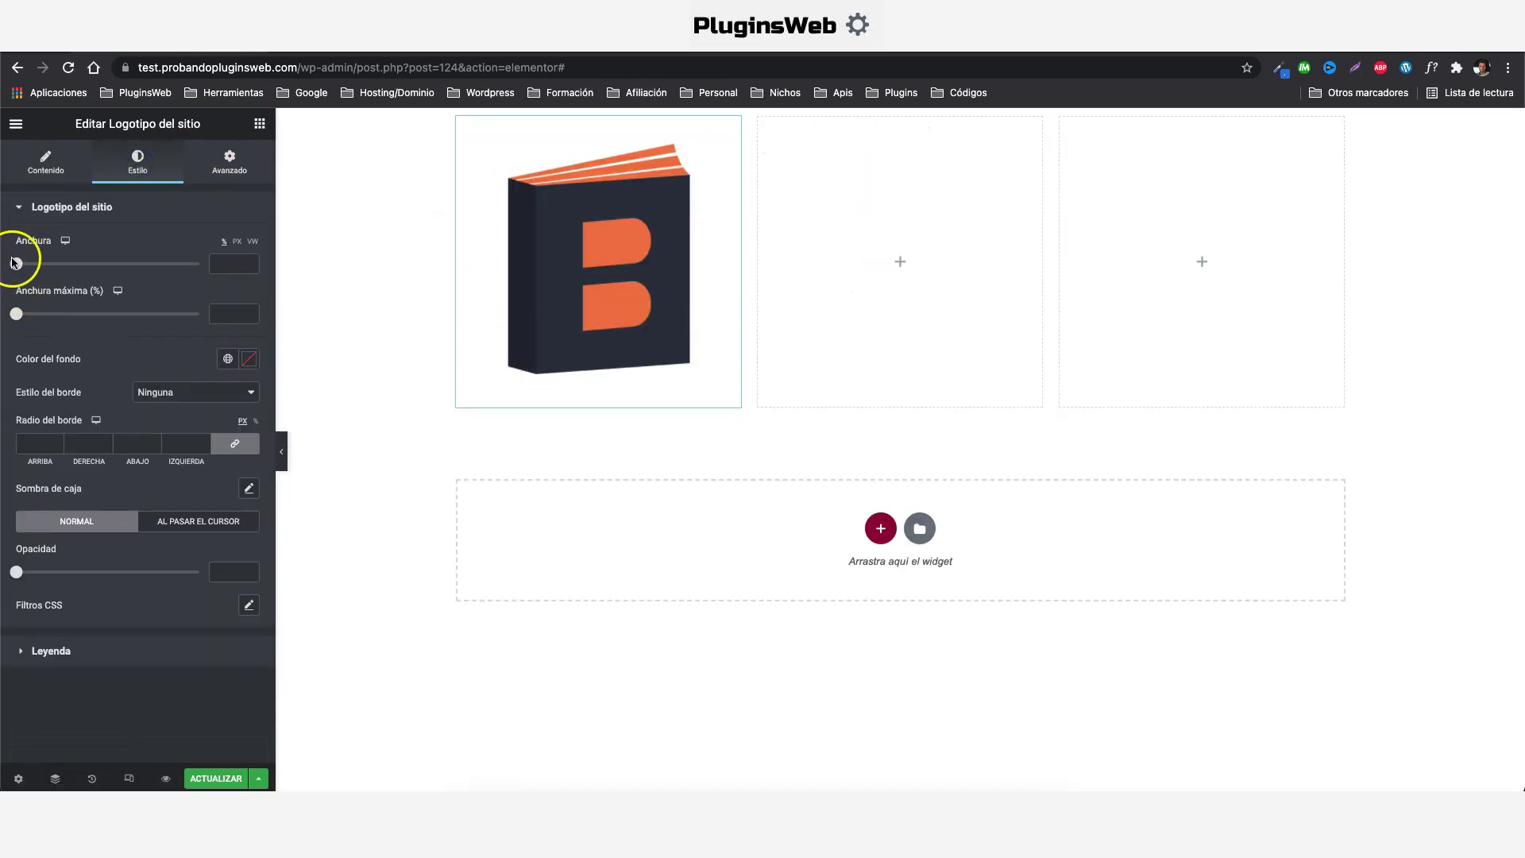
left_click_drag(23, 265, 58, 264)
left_click(46, 163)
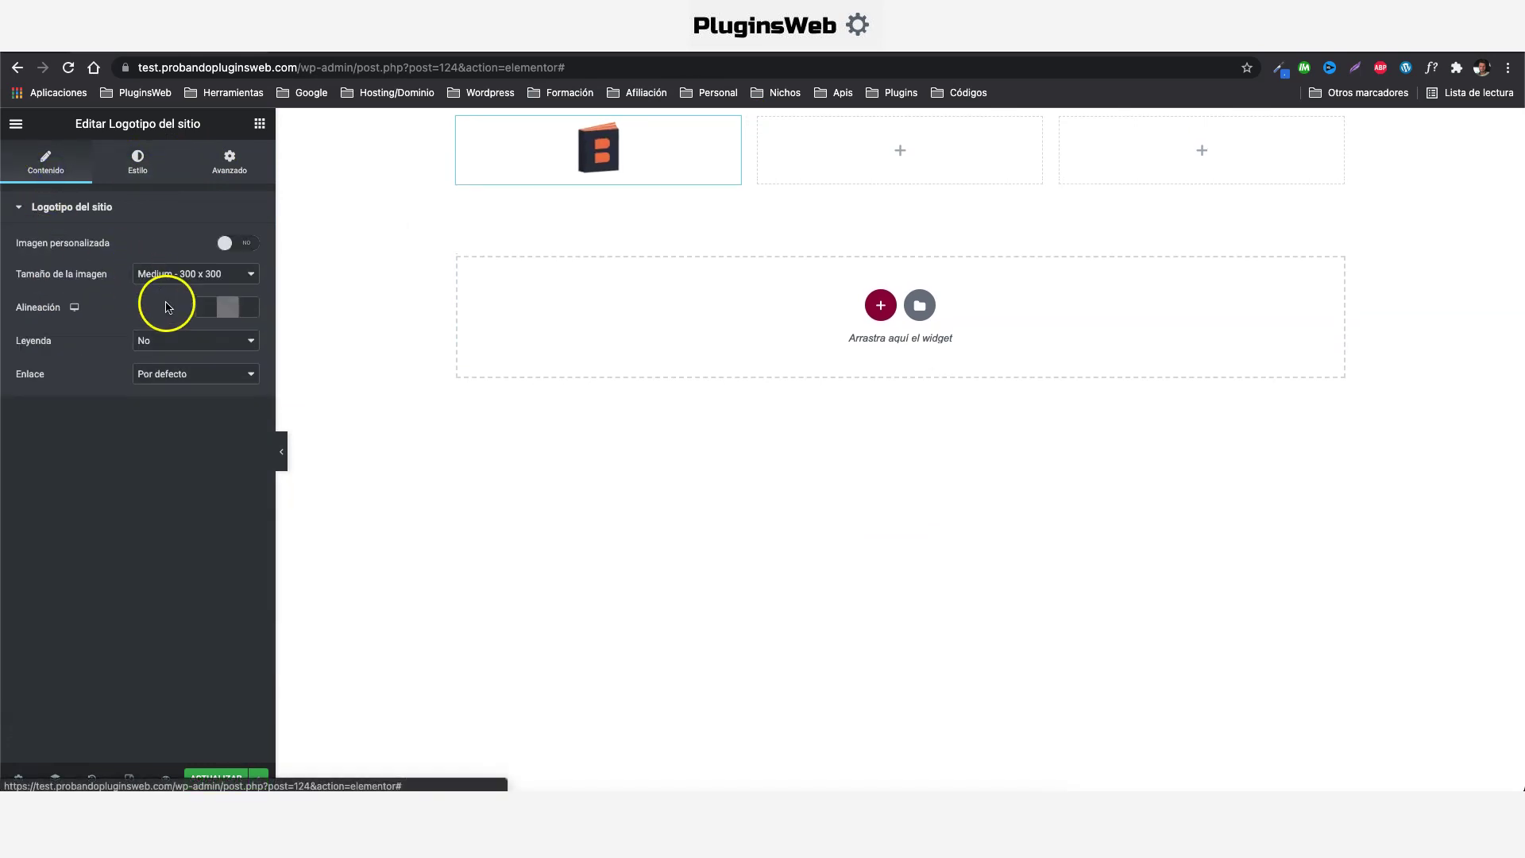
left_click(206, 307)
- Narrow the logo column slightly and place a Menú de navegación widget in the middle column
left_click_drag(749, 146, 699, 144)
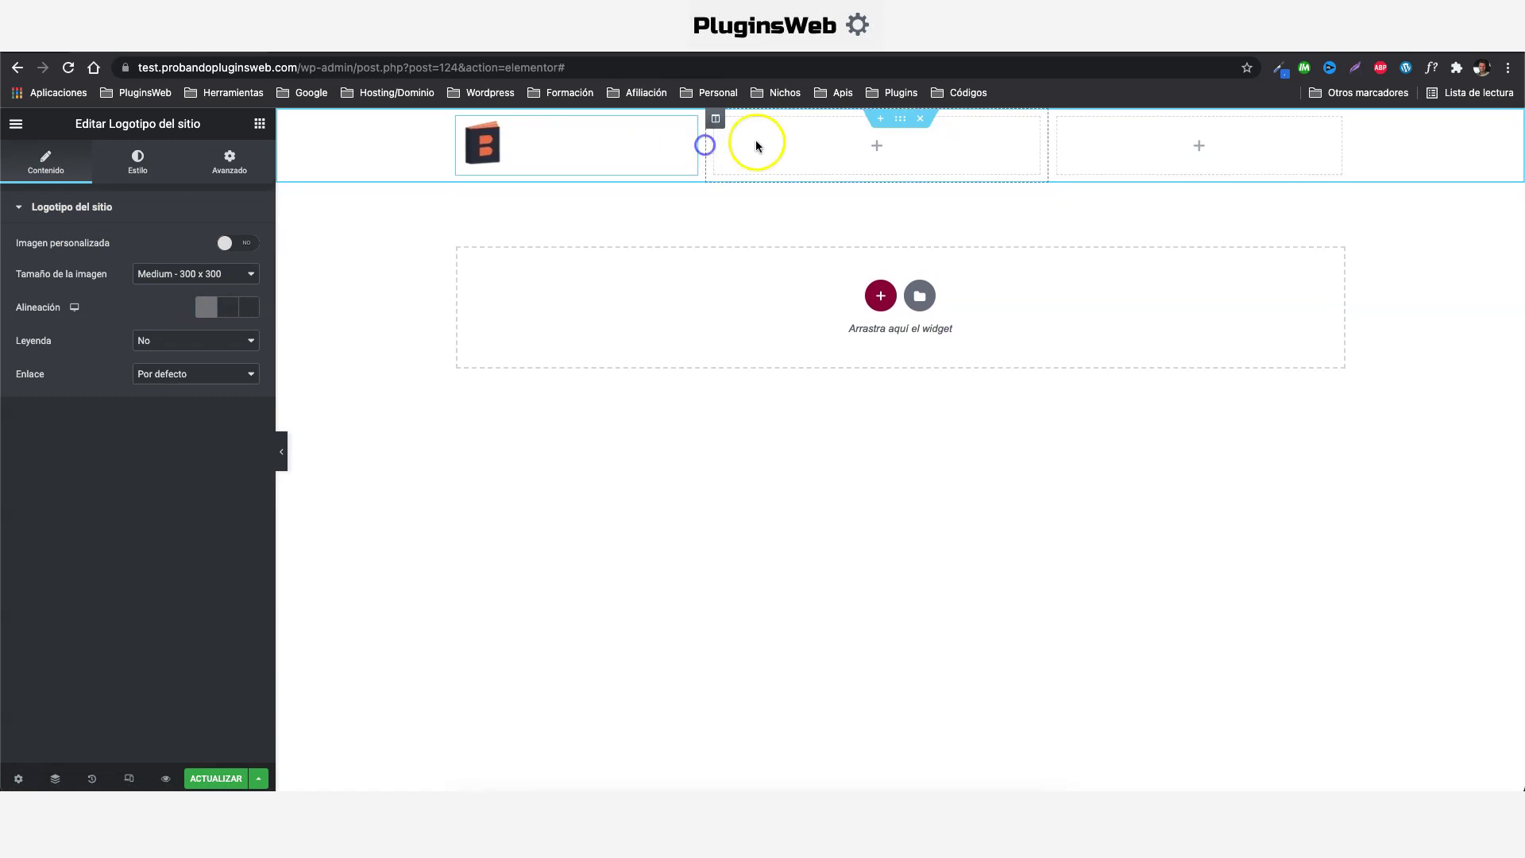
left_click(262, 125)
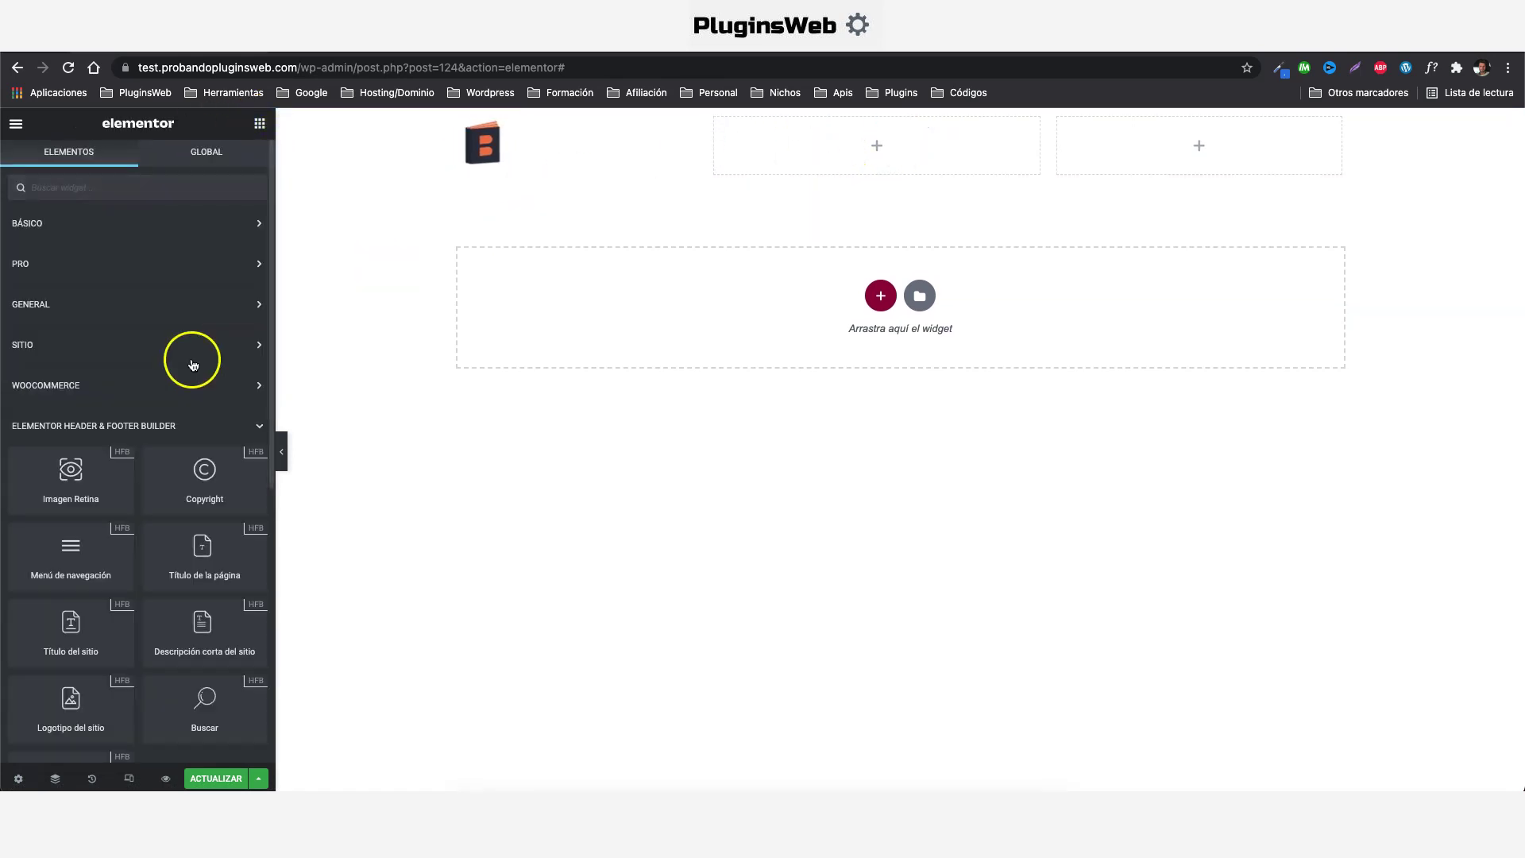
scroll(190, 358, "down", 3)
left_click_drag(55, 466, 675, 234)
left_click_drag(869, 155, 870, 158)
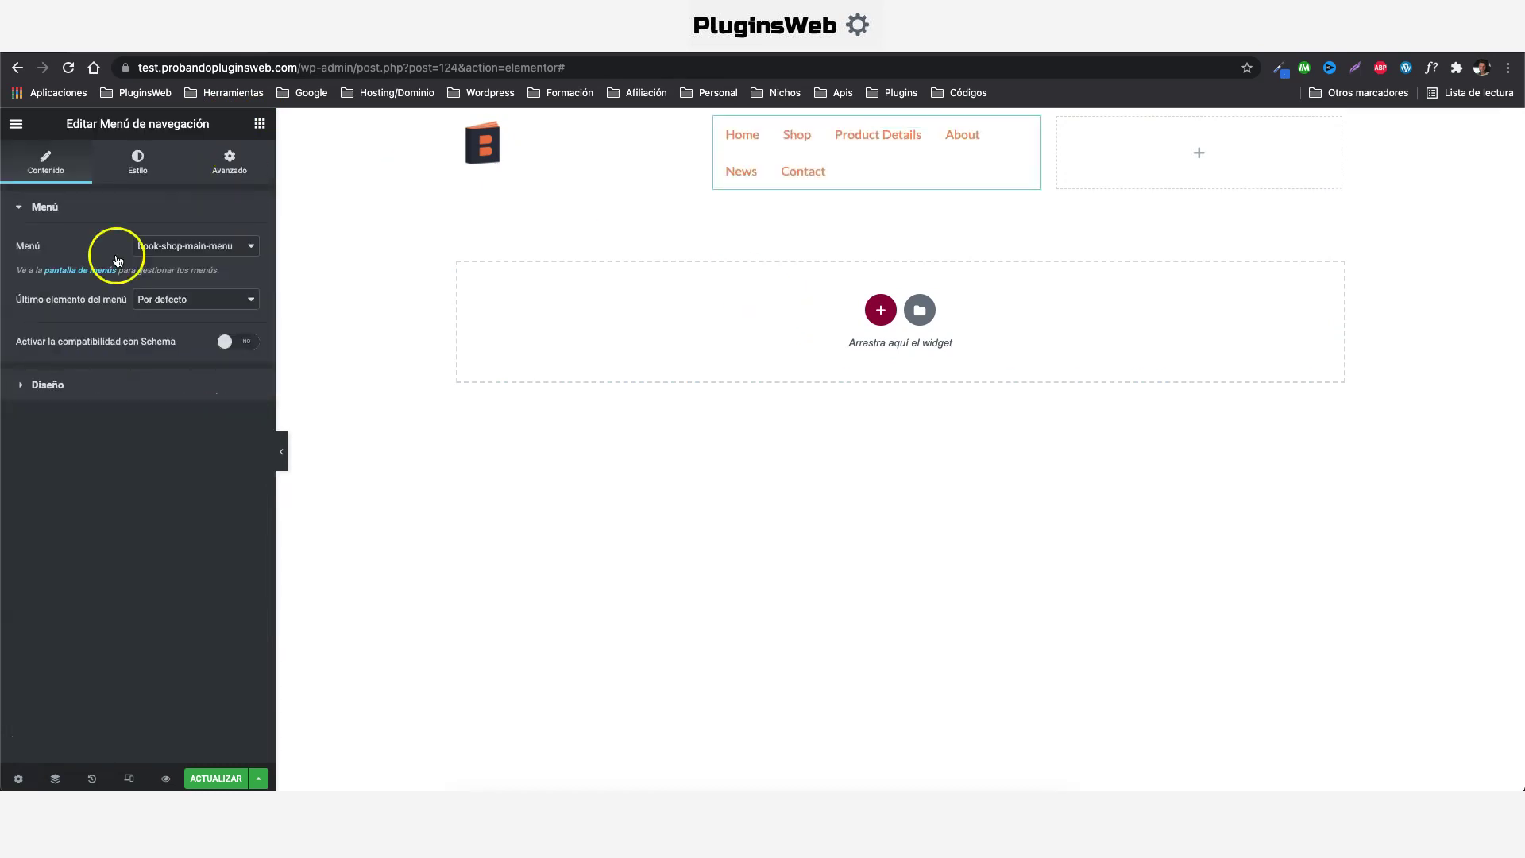
- Assign "menu conectados" to the navigation menu and widen its column so the items fit on one line
left_click(193, 253)
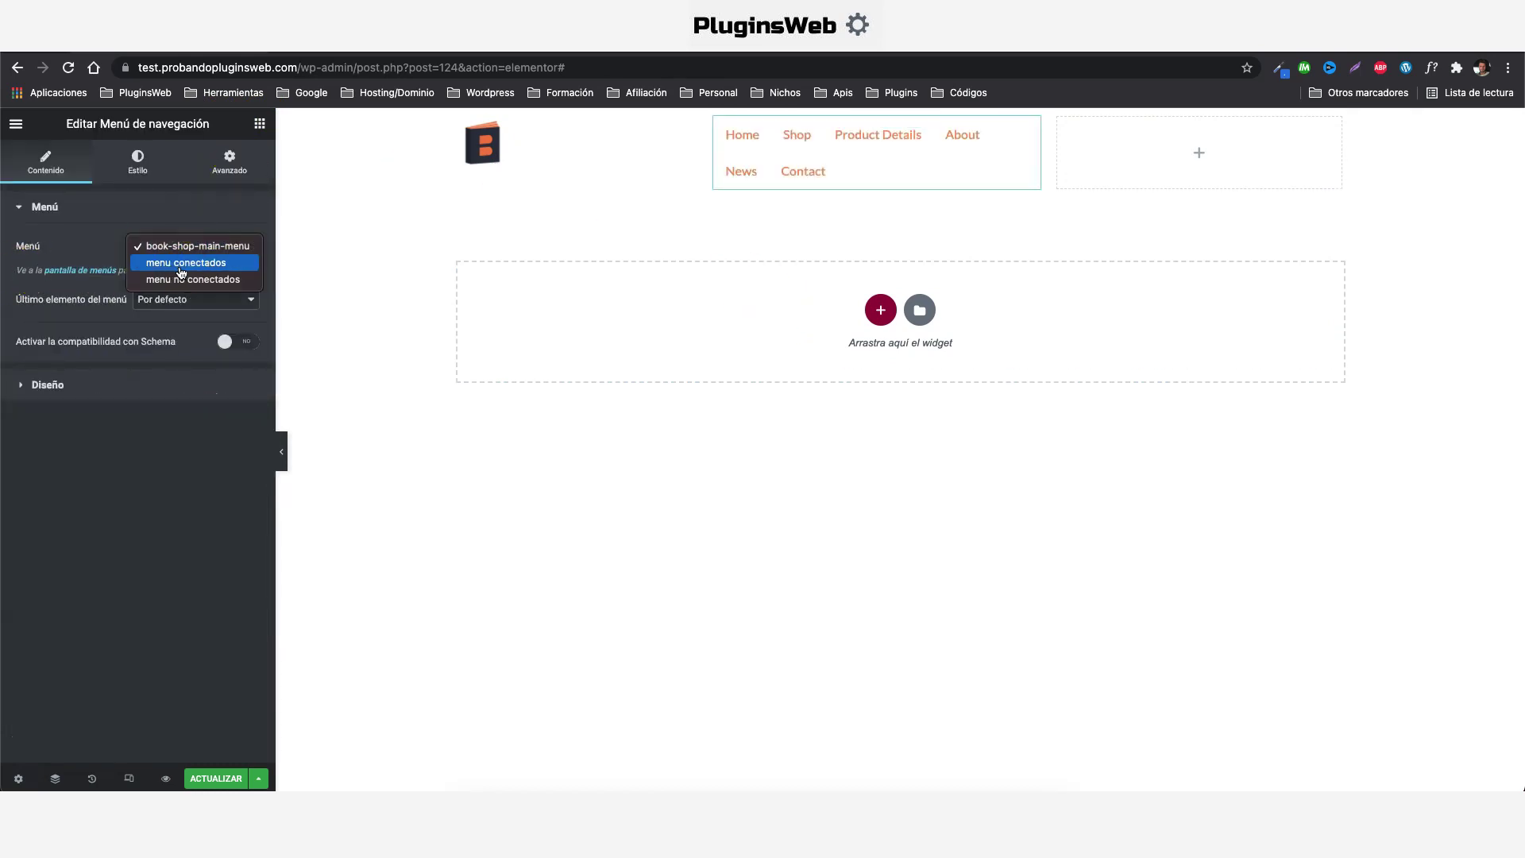
left_click(181, 272)
left_click_drag(704, 140, 676, 137)
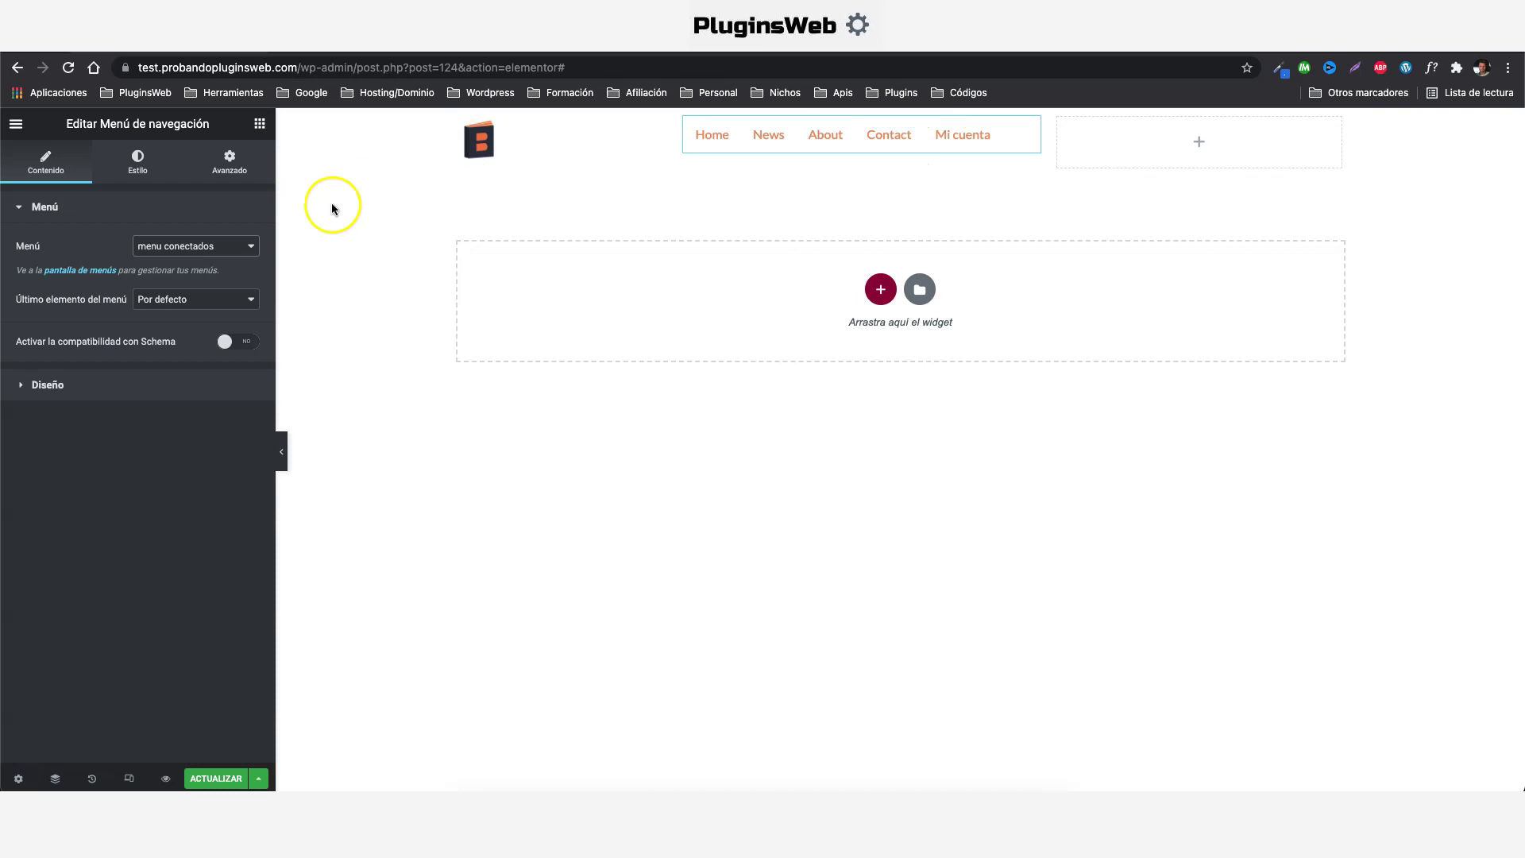
- Place the Buscar widget in the third column and narrow the logo column further in favour of the menu
left_click(259, 123)
scroll(210, 407, "down", 2)
left_click_drag(179, 588, 1213, 155)
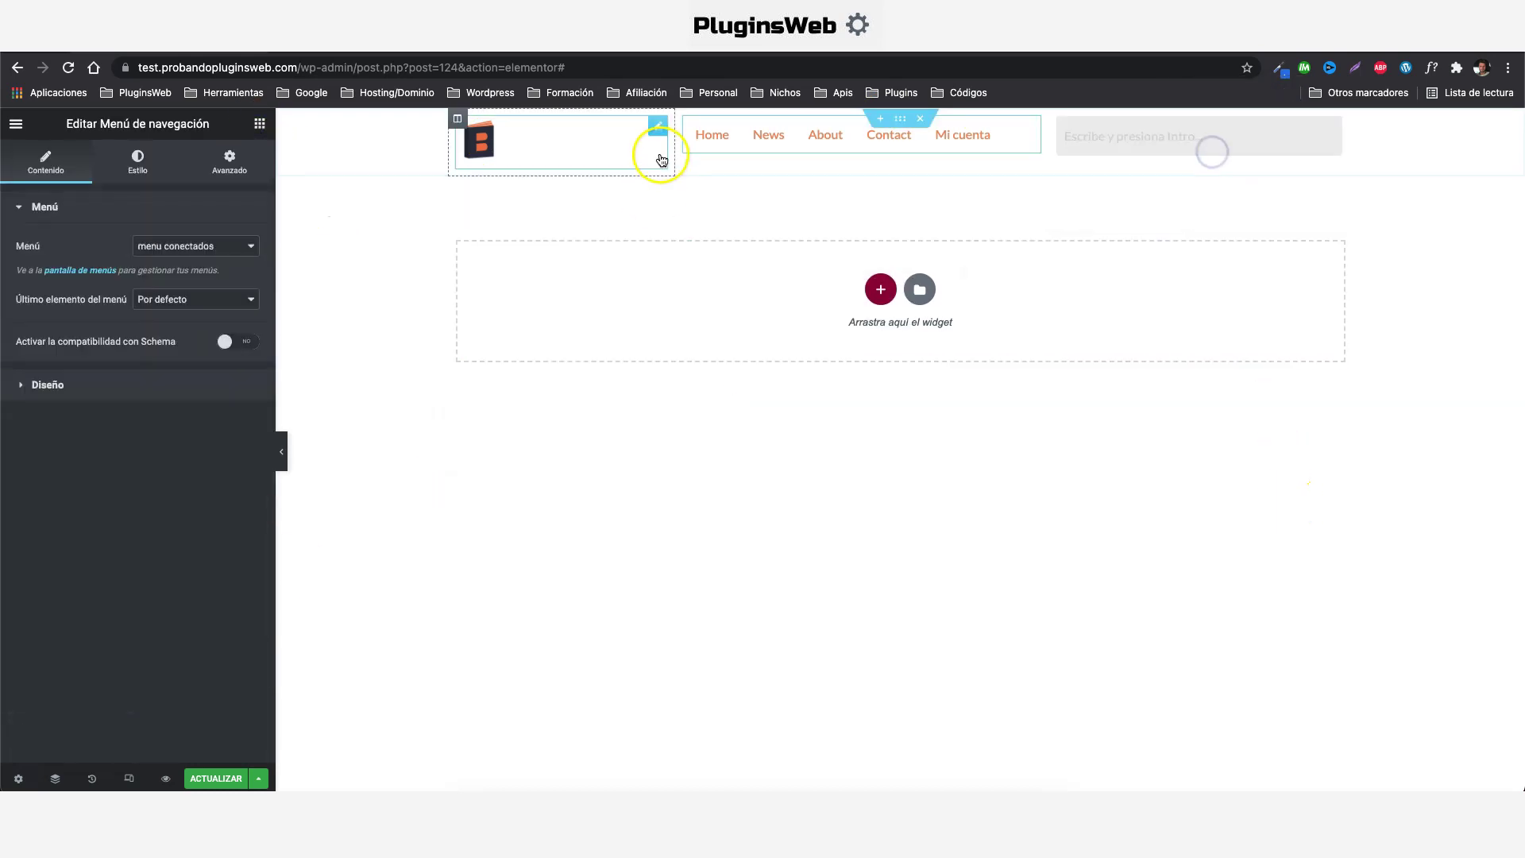
left_click_drag(676, 137, 628, 139)
- Set the site logo's width to 31% and update the template
left_click(608, 129)
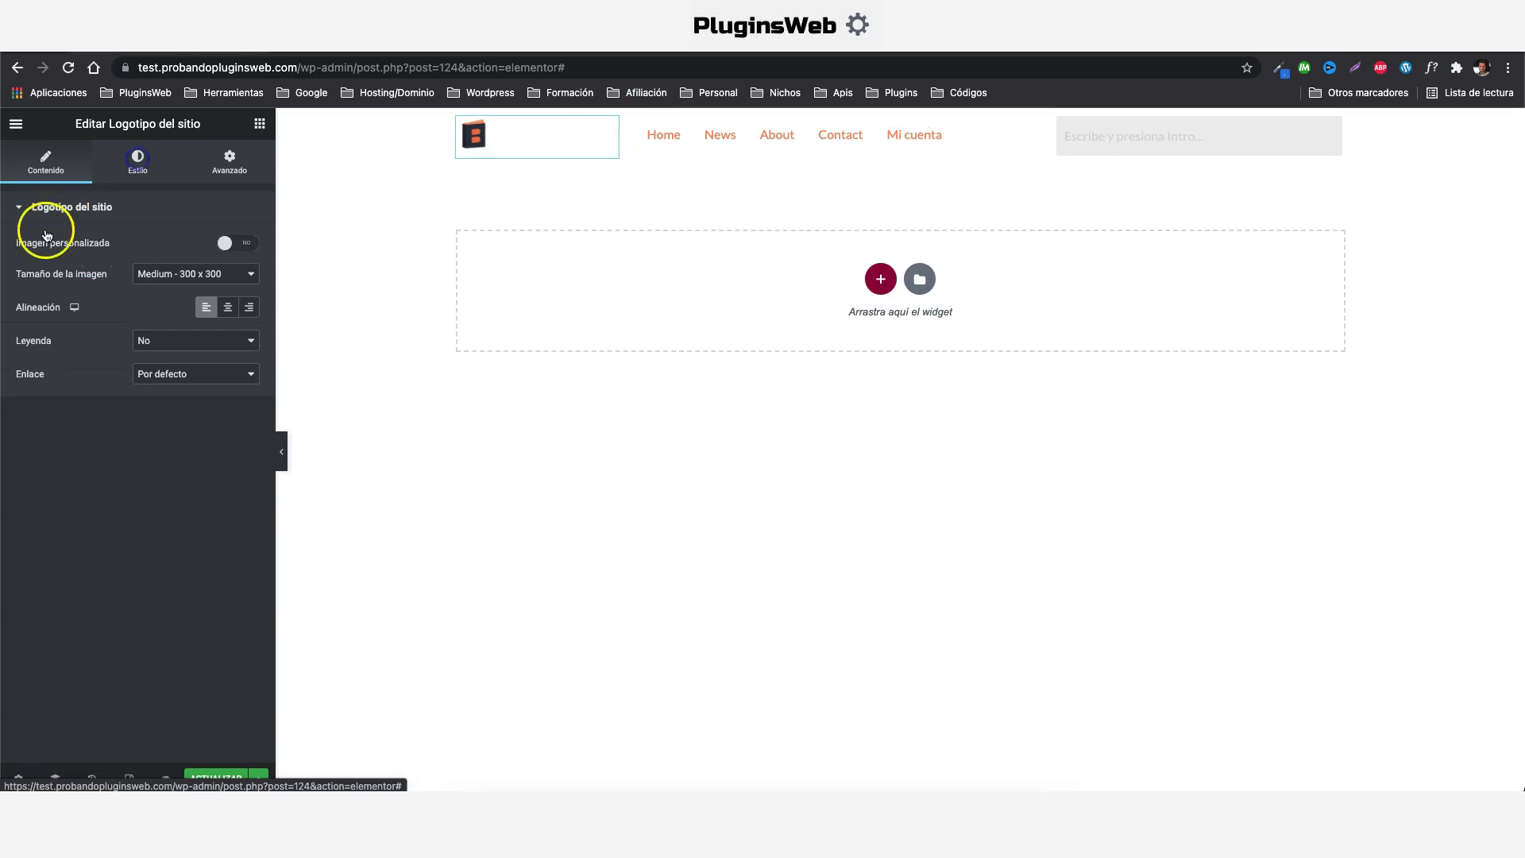
left_click(137, 159)
left_click_drag(61, 265, 72, 264)
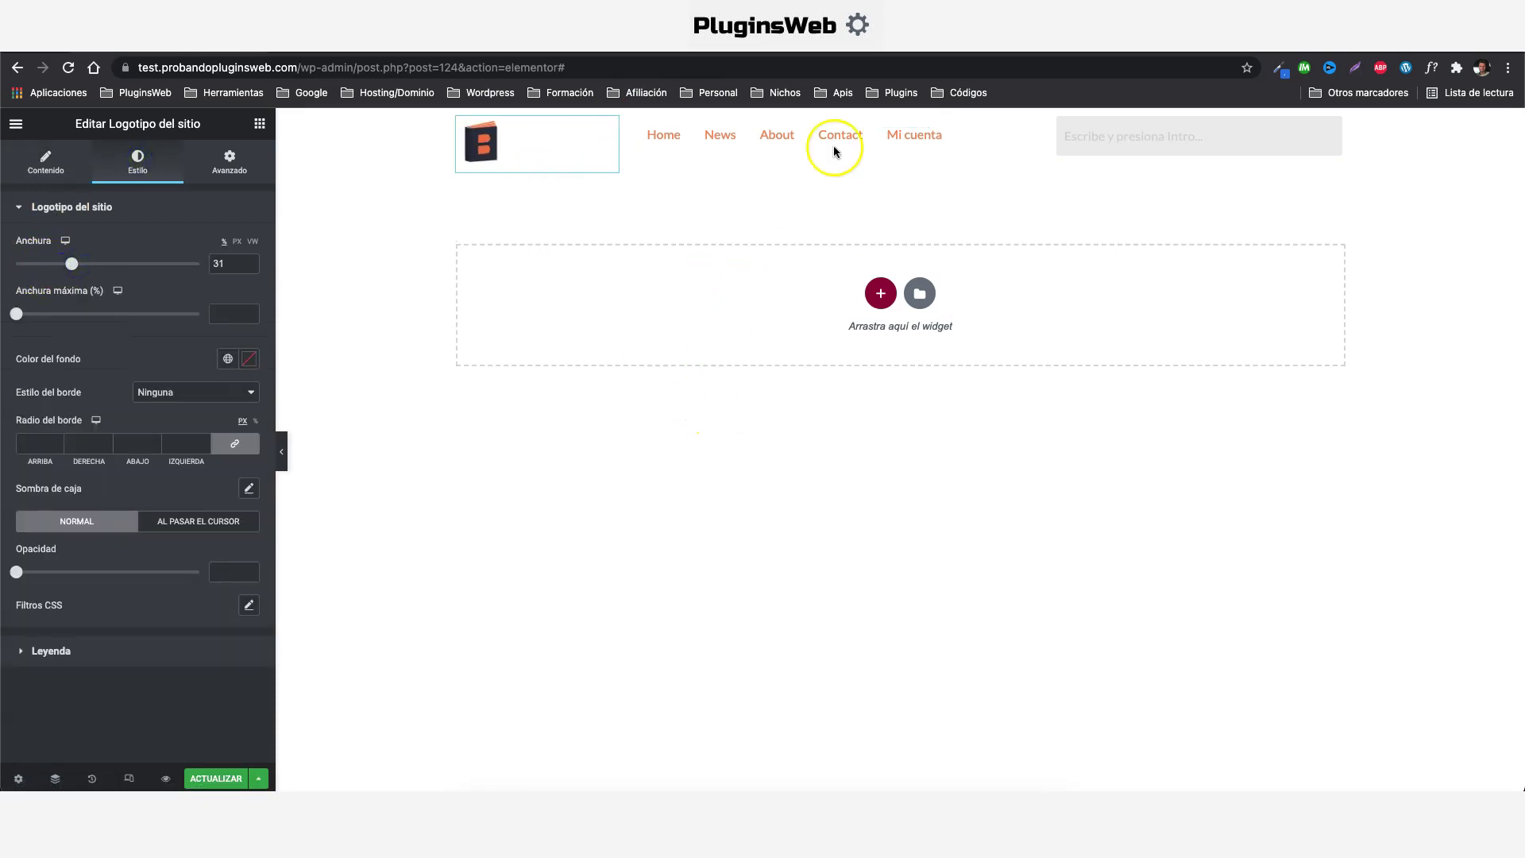
left_click(881, 296)
left_click(652, 340)
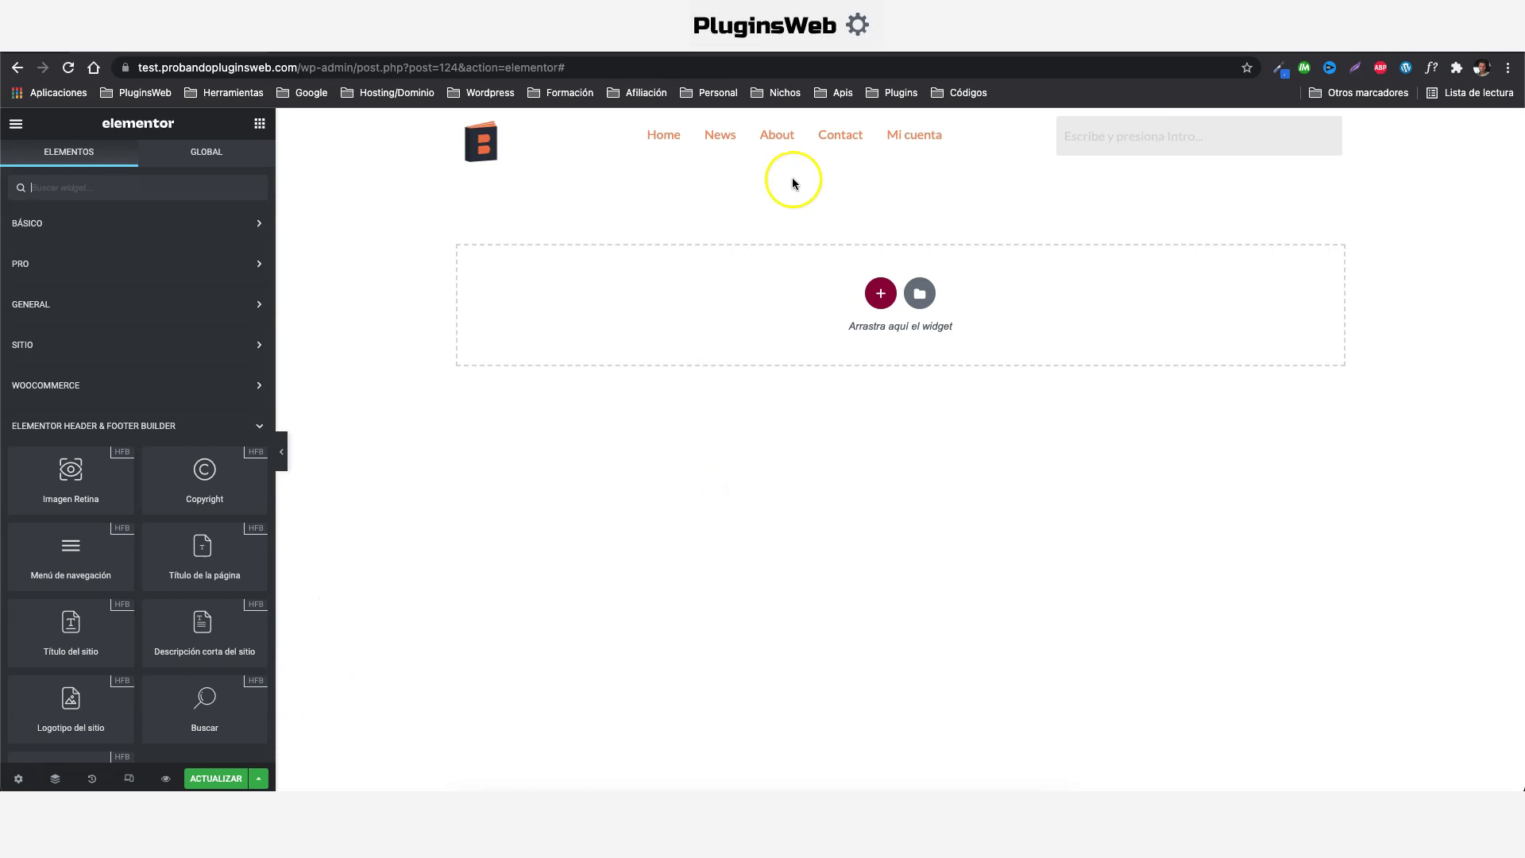
left_click(769, 289)
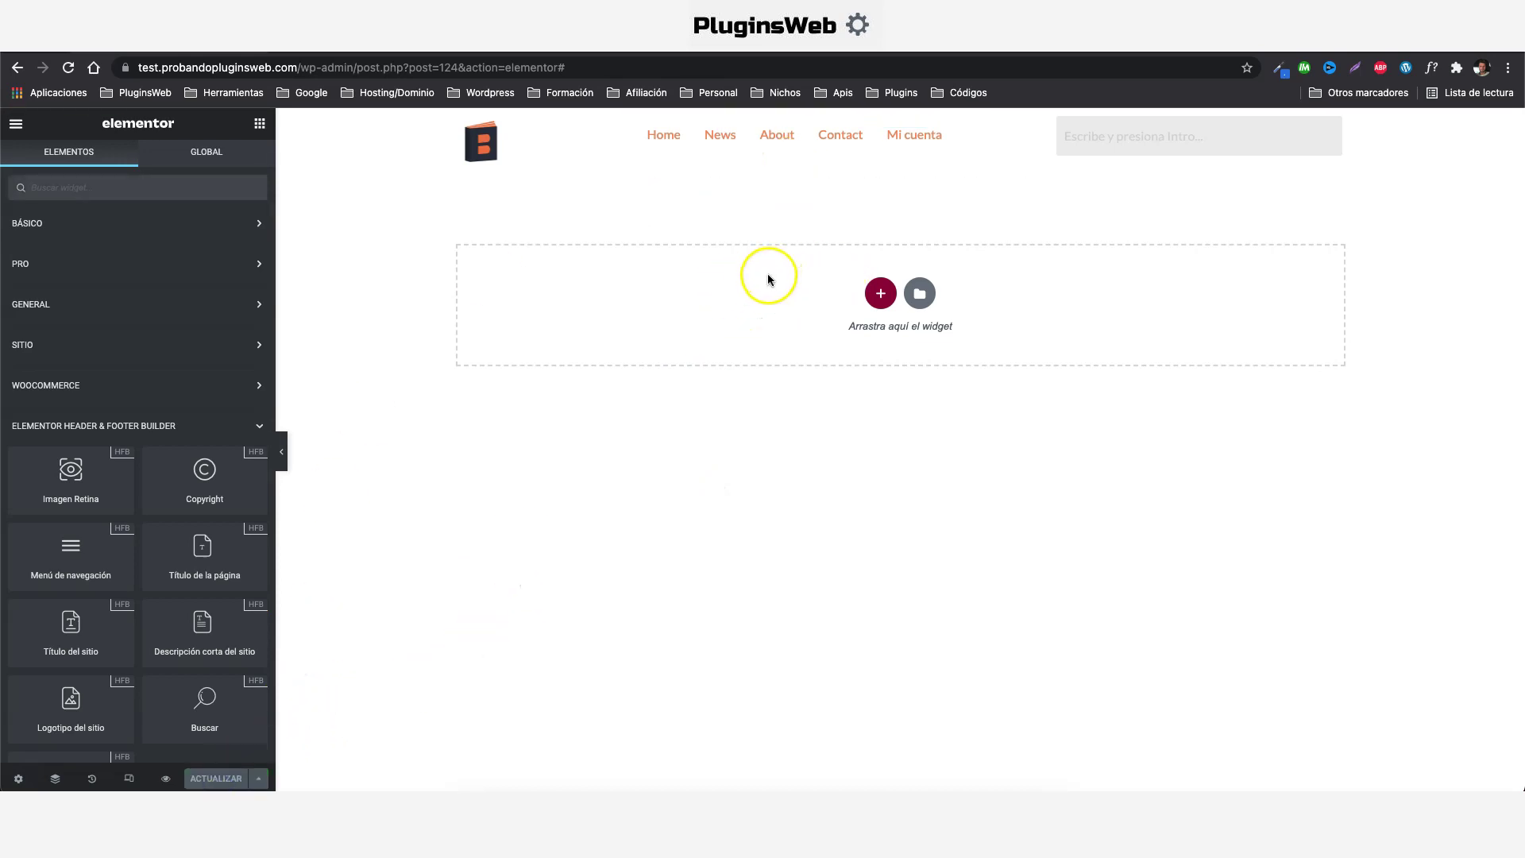
- Copy all content of the finished header and exit to its WordPress edit page
right_click(767, 278)
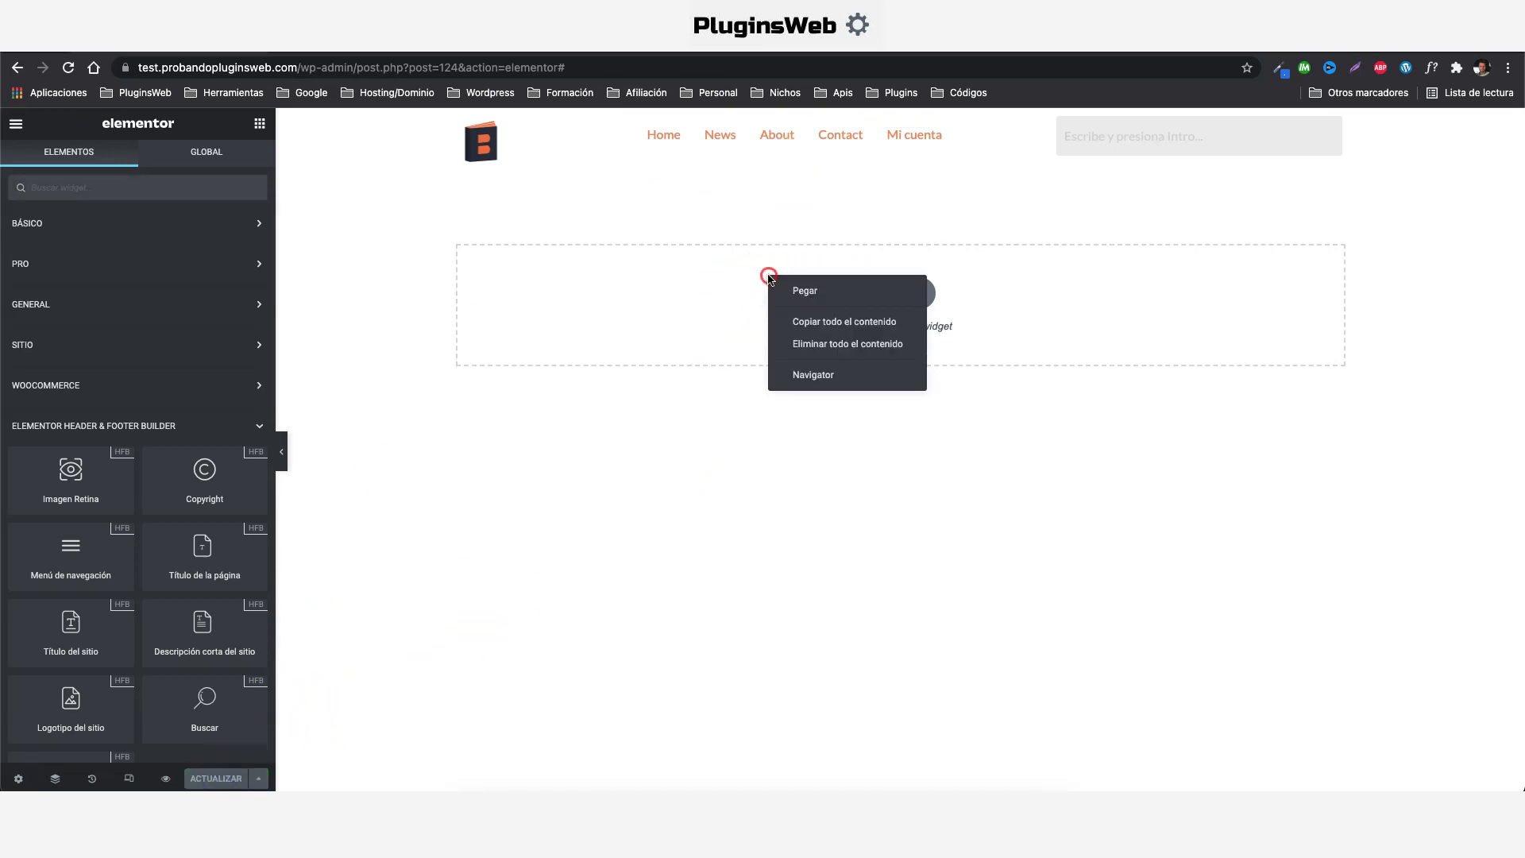
left_click(860, 326)
left_click(15, 123)
left_click(56, 395)
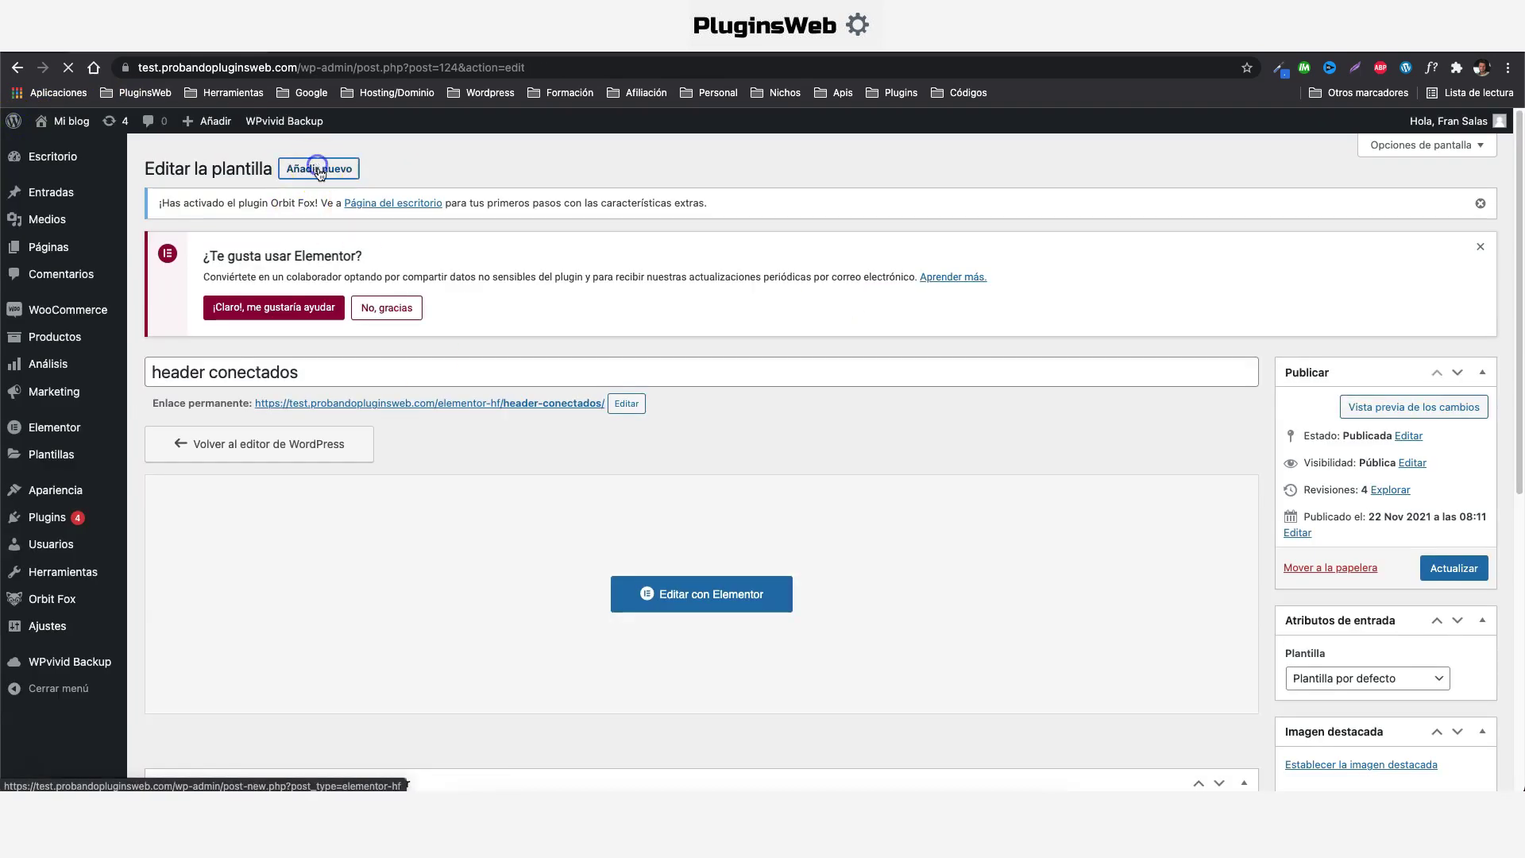
- Create a new template titled "header no conectados" with type Cabecera, shown on Toda la web
type("header no co")
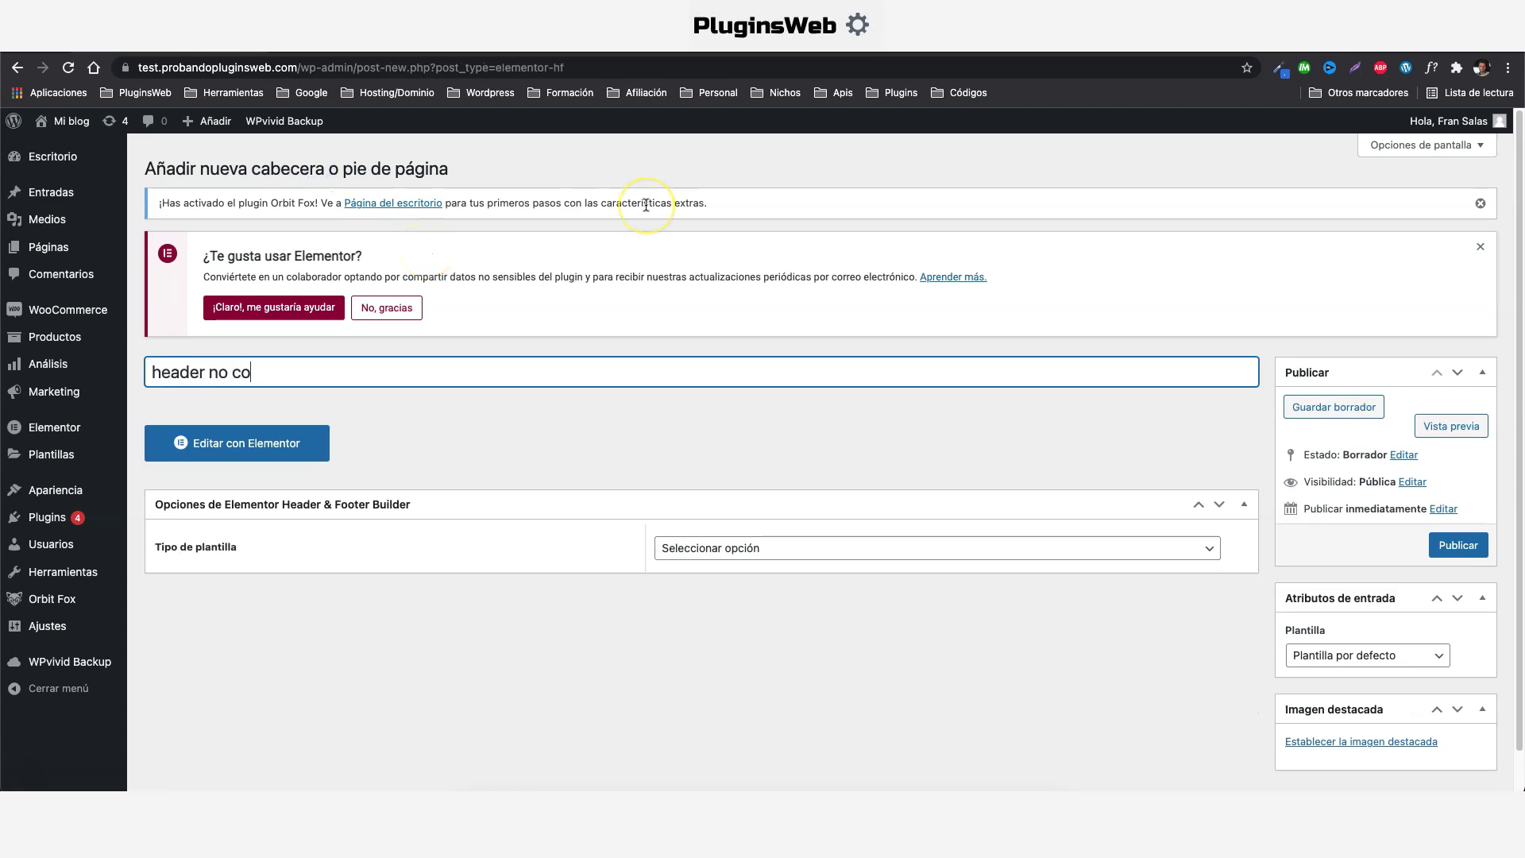
scroll(606, 392, "down", 1)
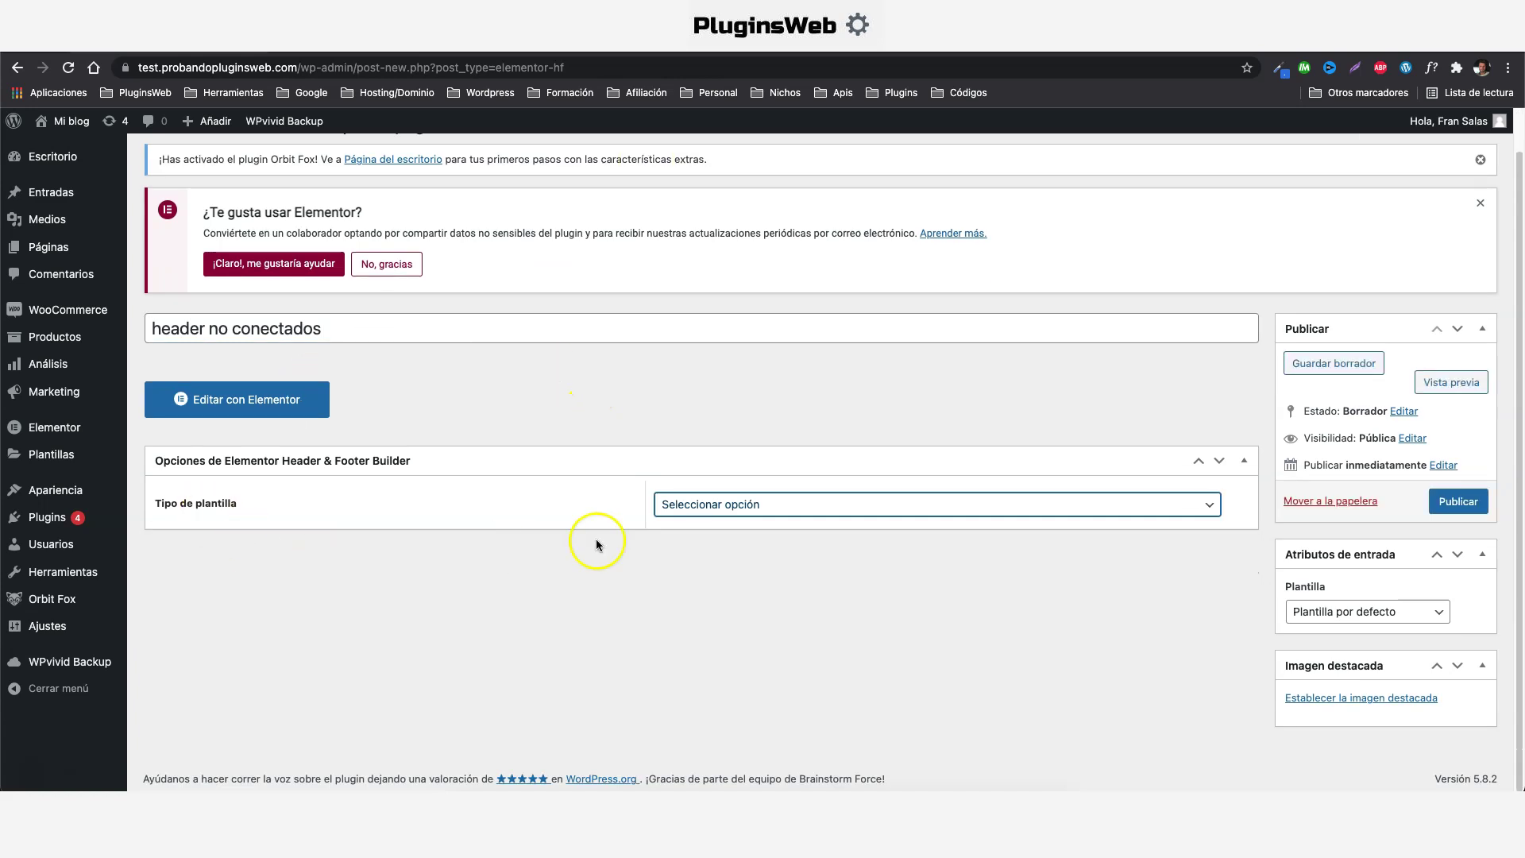
left_click(775, 504)
left_click(725, 524)
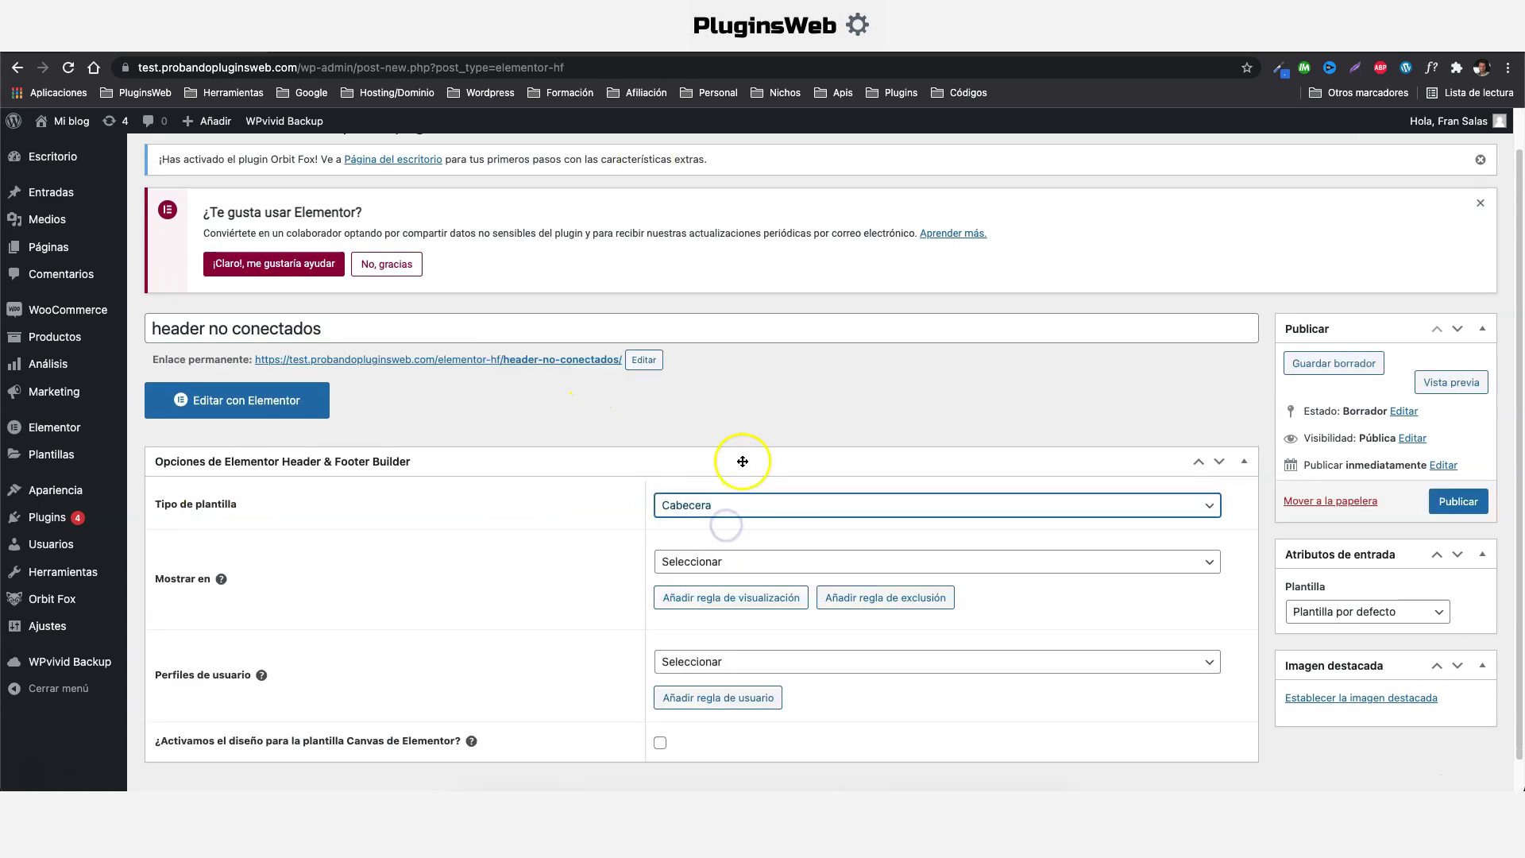
scroll(218, 569, "down", 1)
left_click(753, 534)
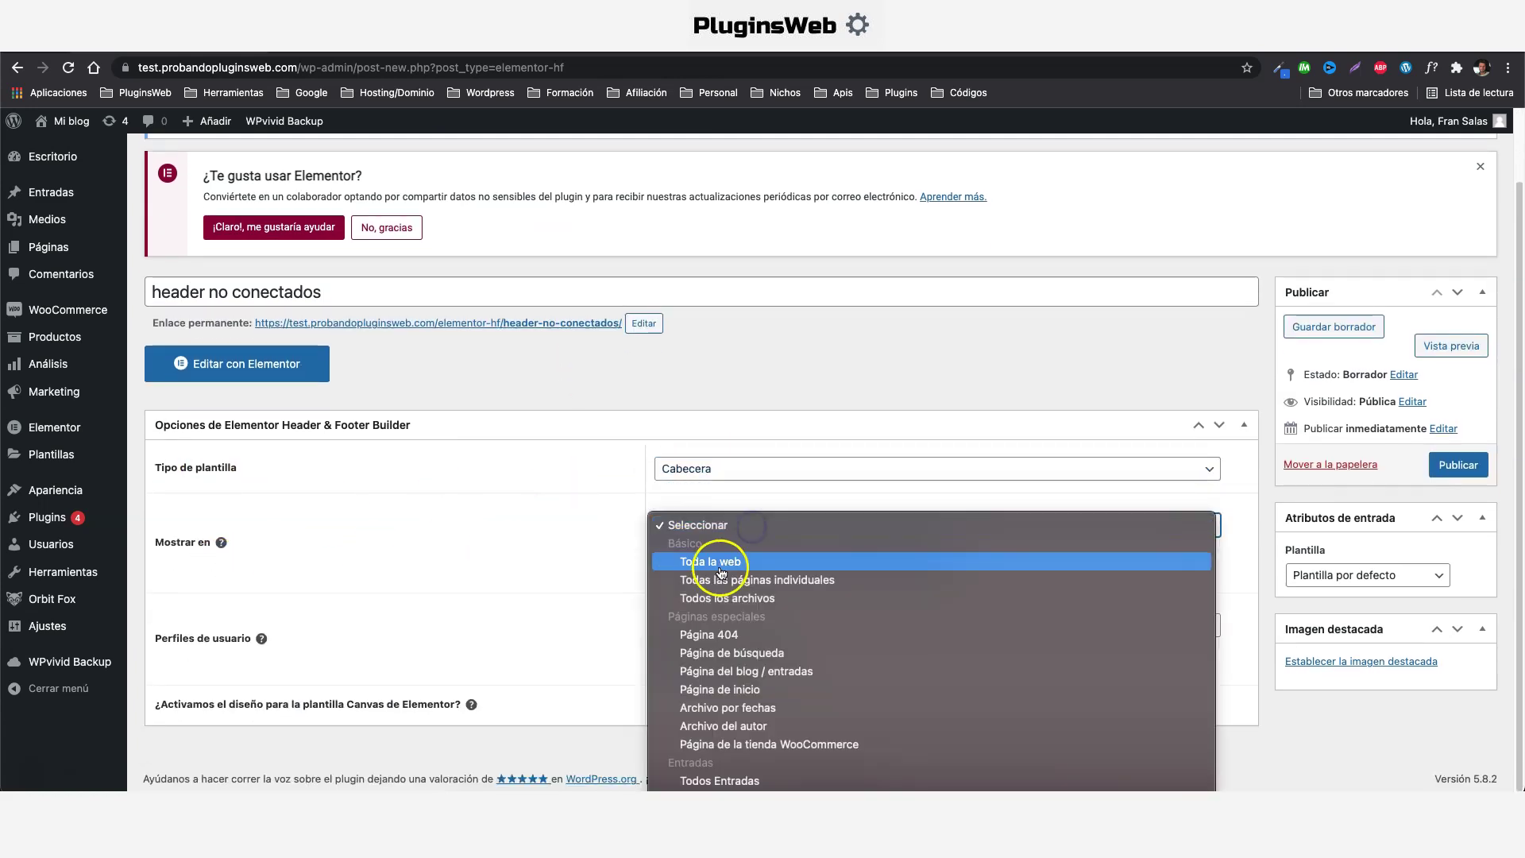
left_click(706, 549)
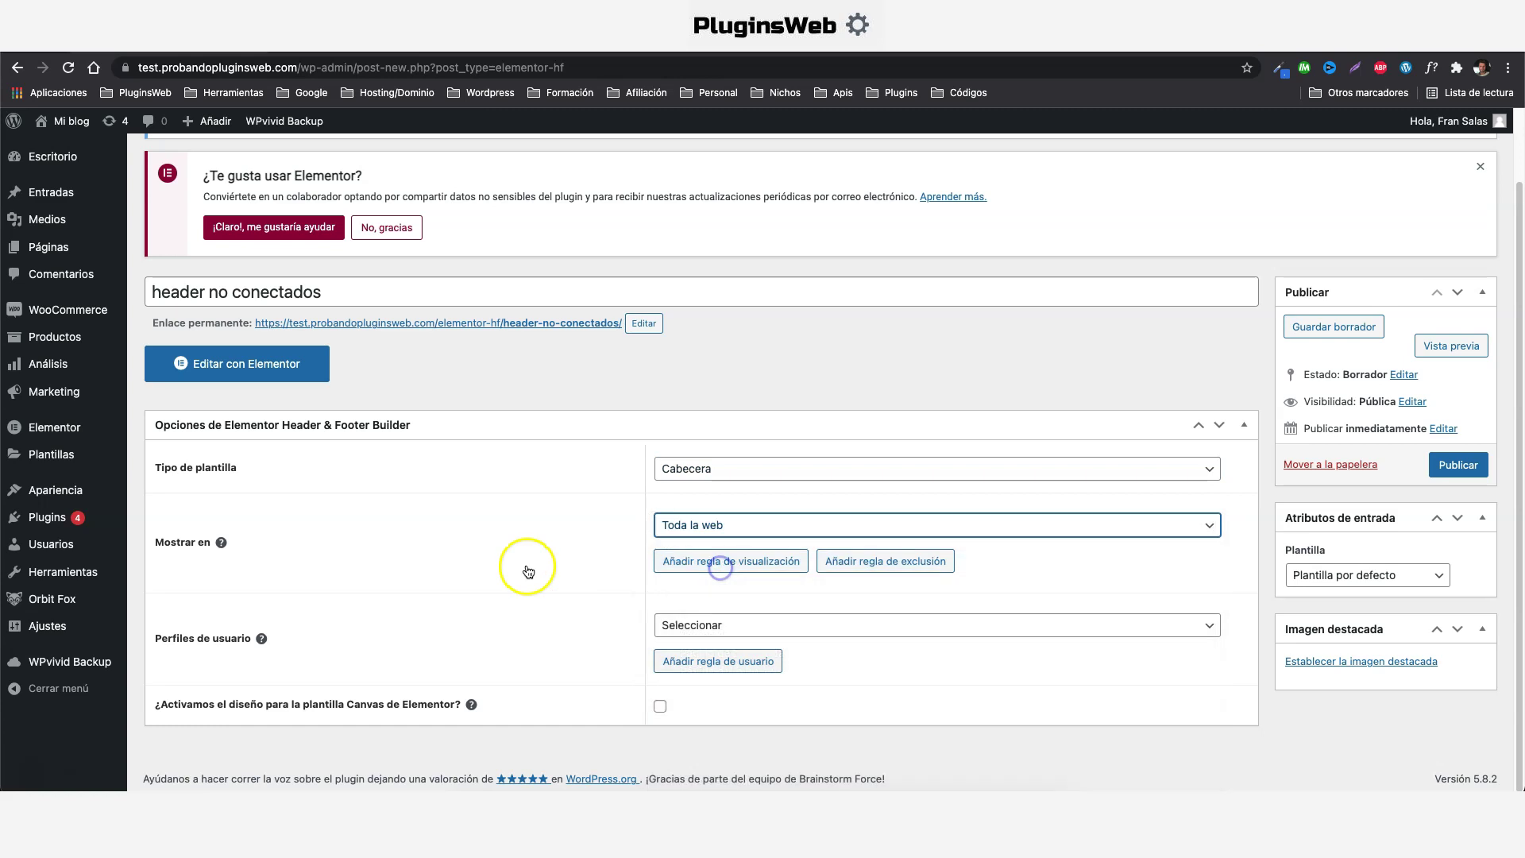
- Limit the "header no conectados" template to the Desconectado user profile and publish it
left_click(706, 625)
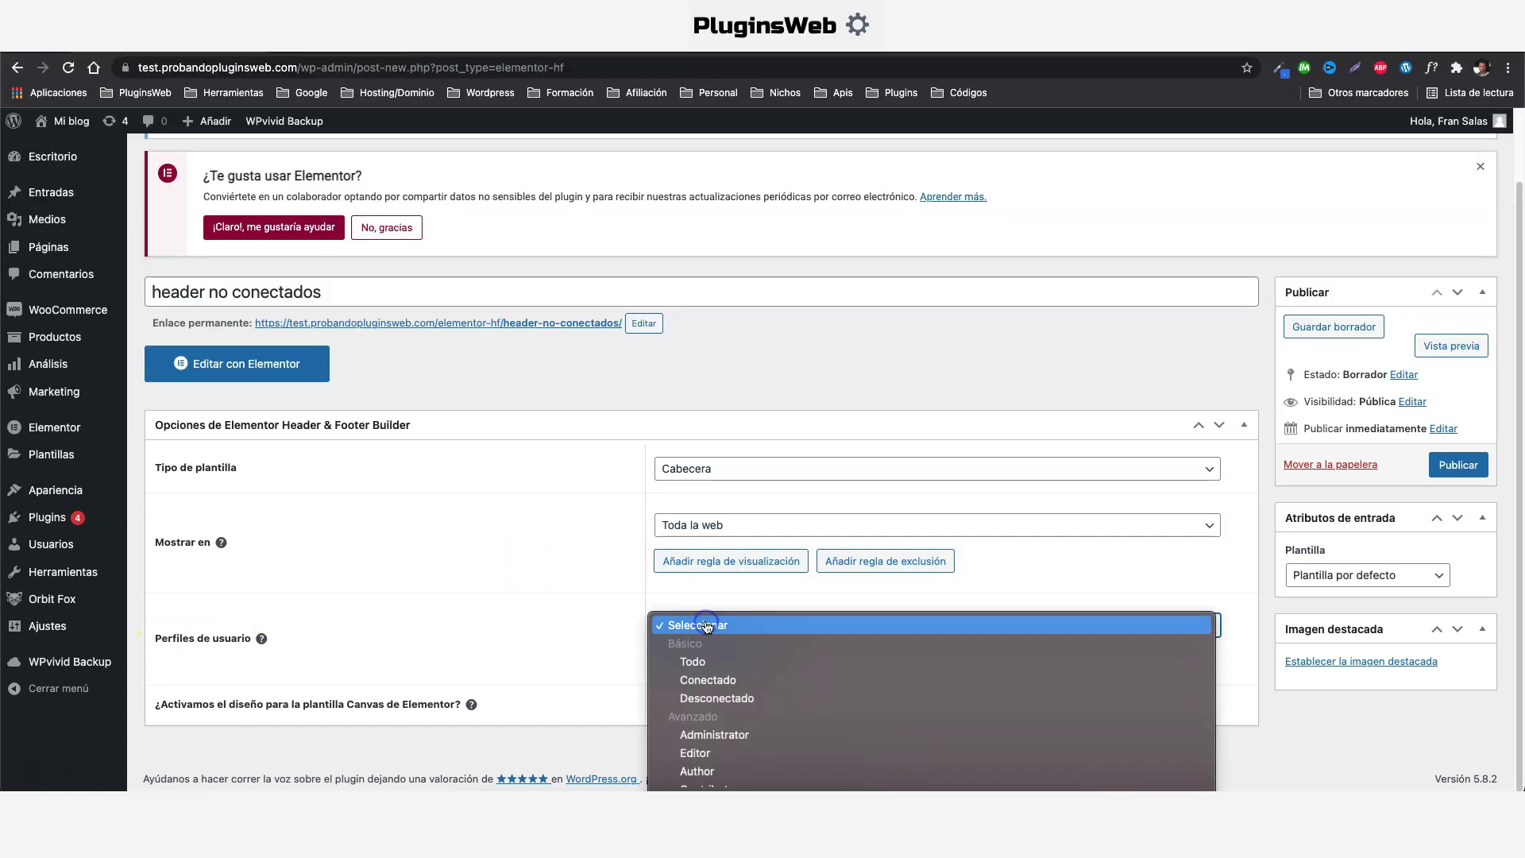
left_click(717, 698)
left_click(1459, 469)
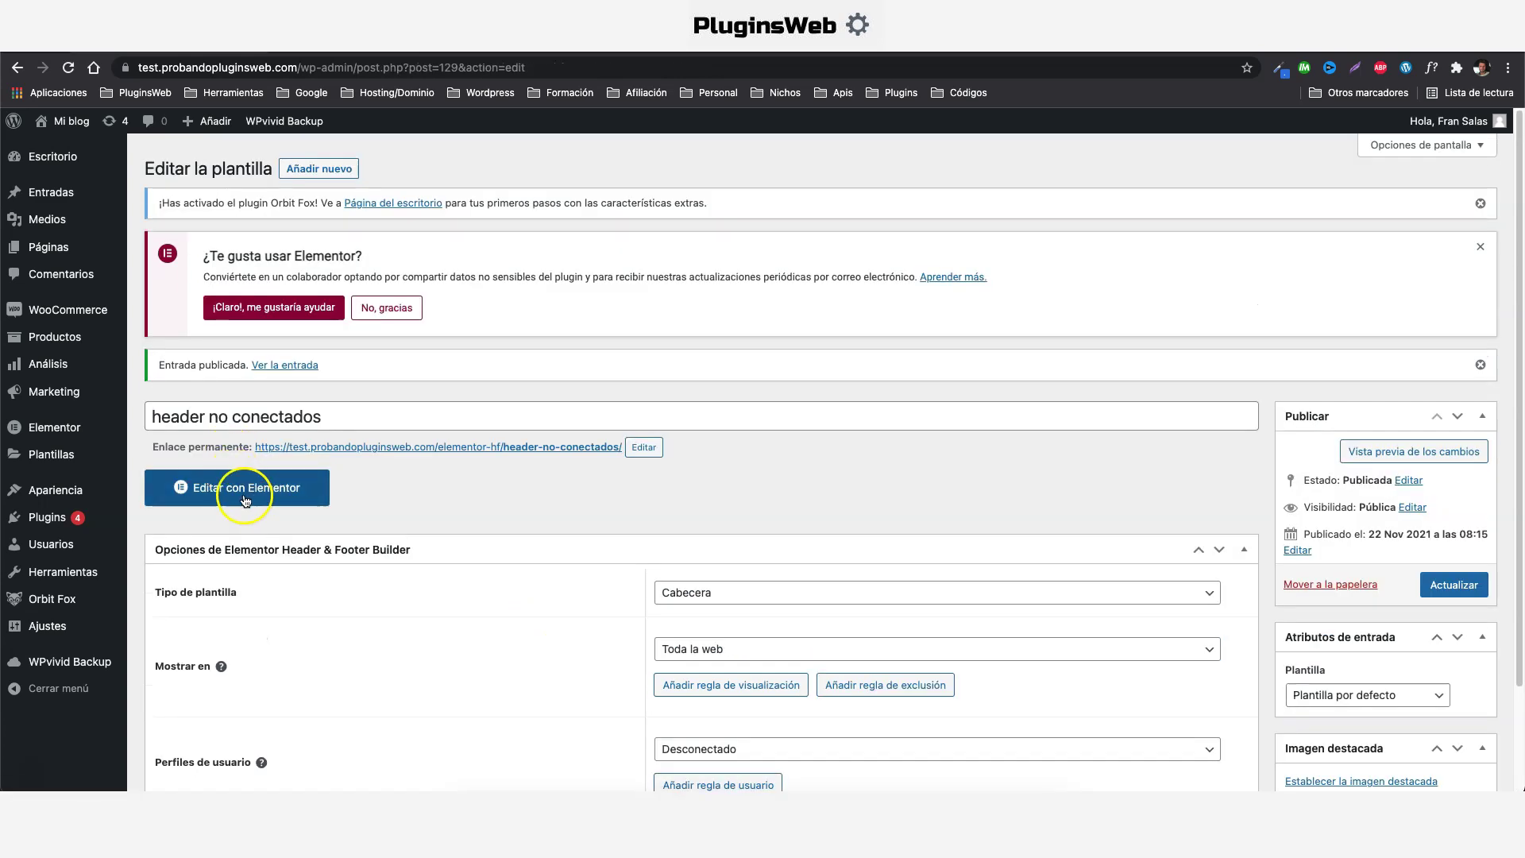
- Open "header no conectados" in Elementor and paste the copied header content into the empty page
left_click(247, 487)
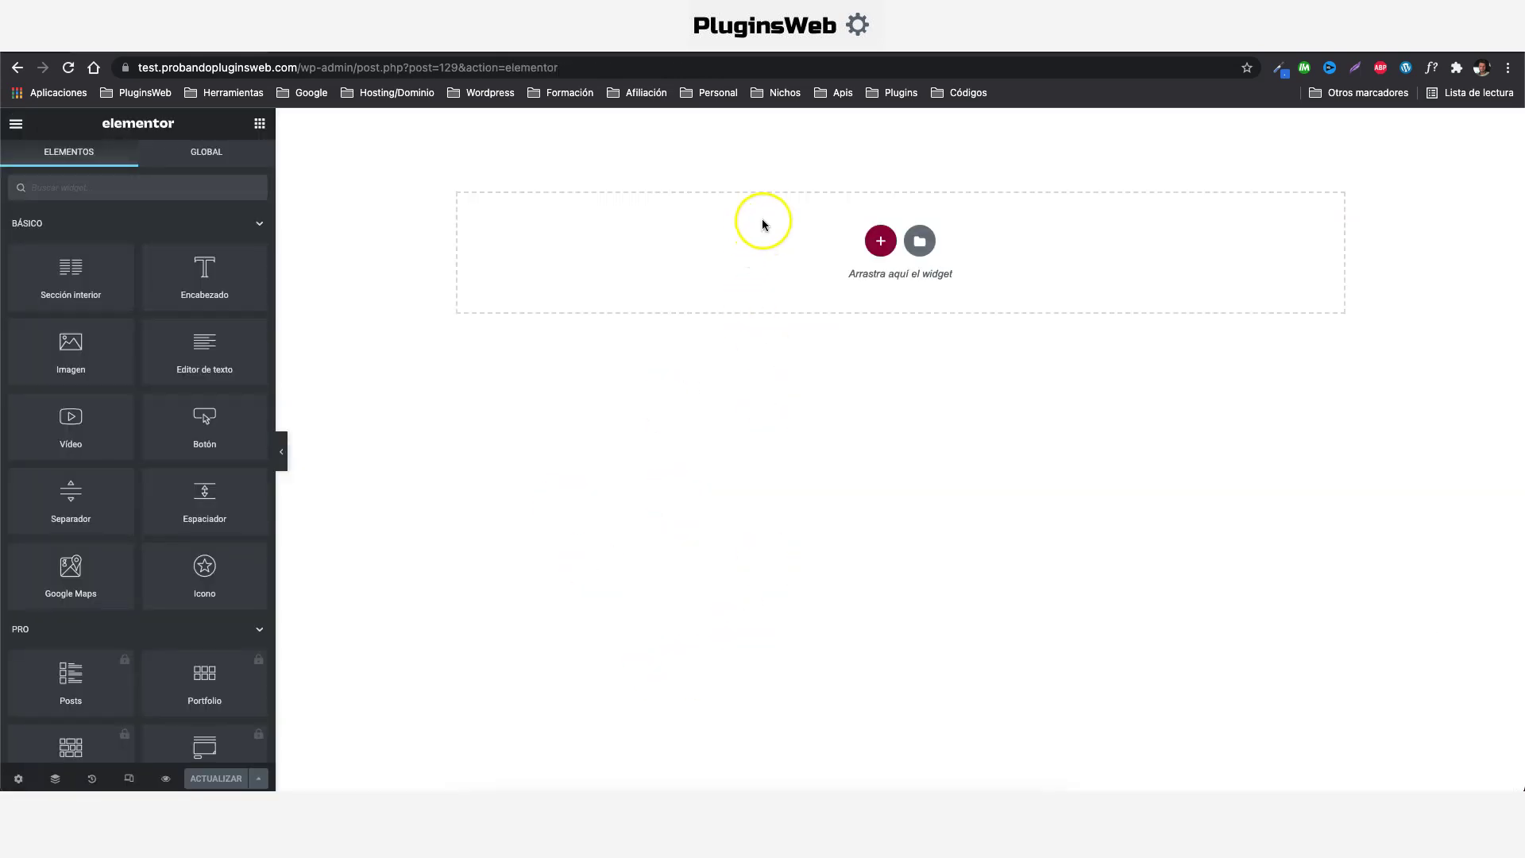
right_click(763, 223)
left_click(803, 236)
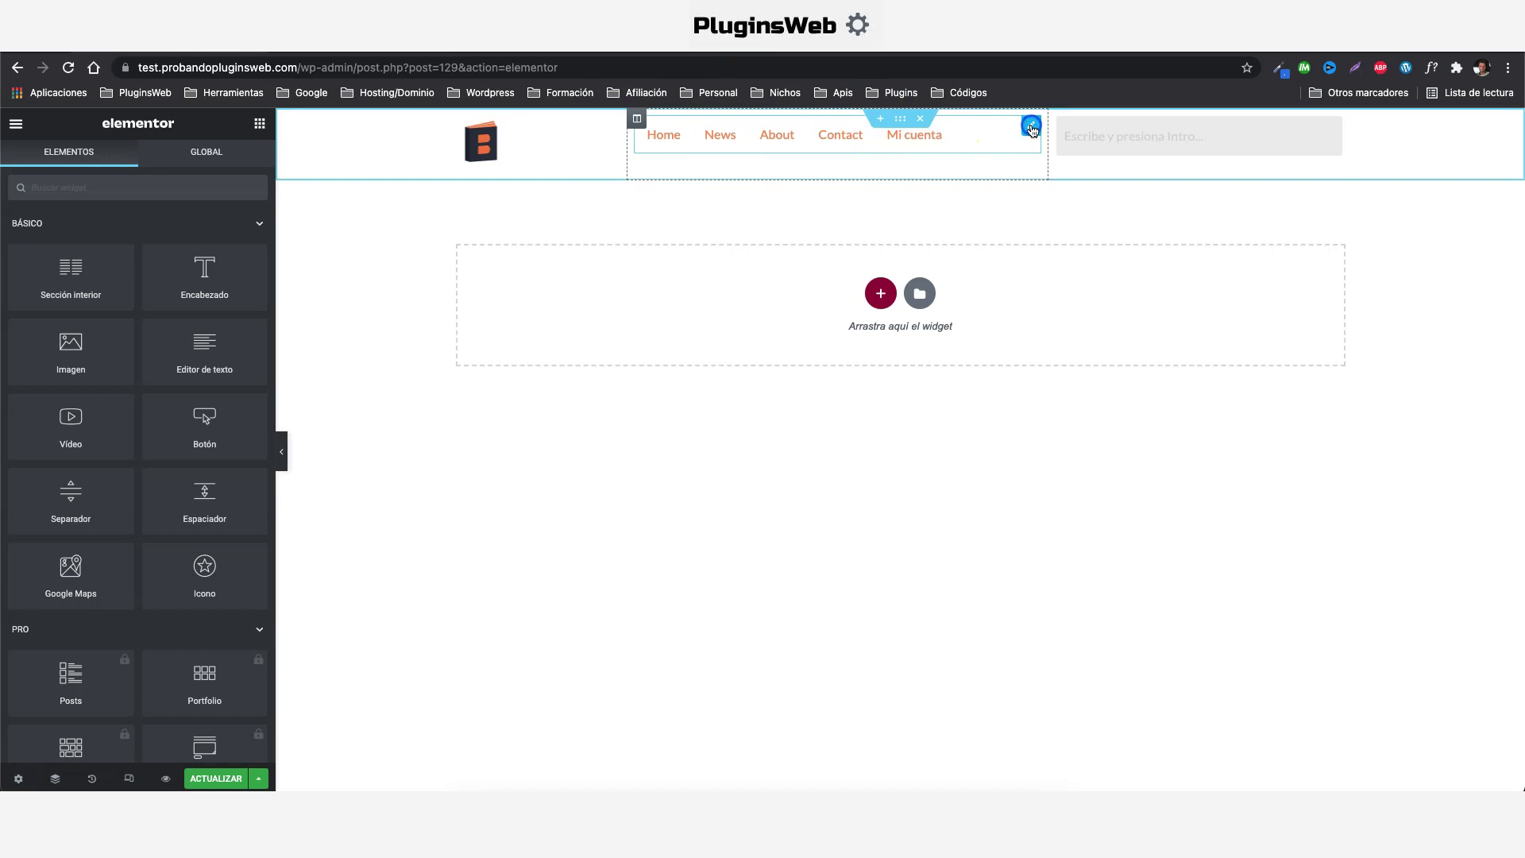
- Switch the pasted navigation menu to "menu no conectados" and center its horizontal alignment
left_click(1032, 128)
left_click(189, 246)
left_click(189, 263)
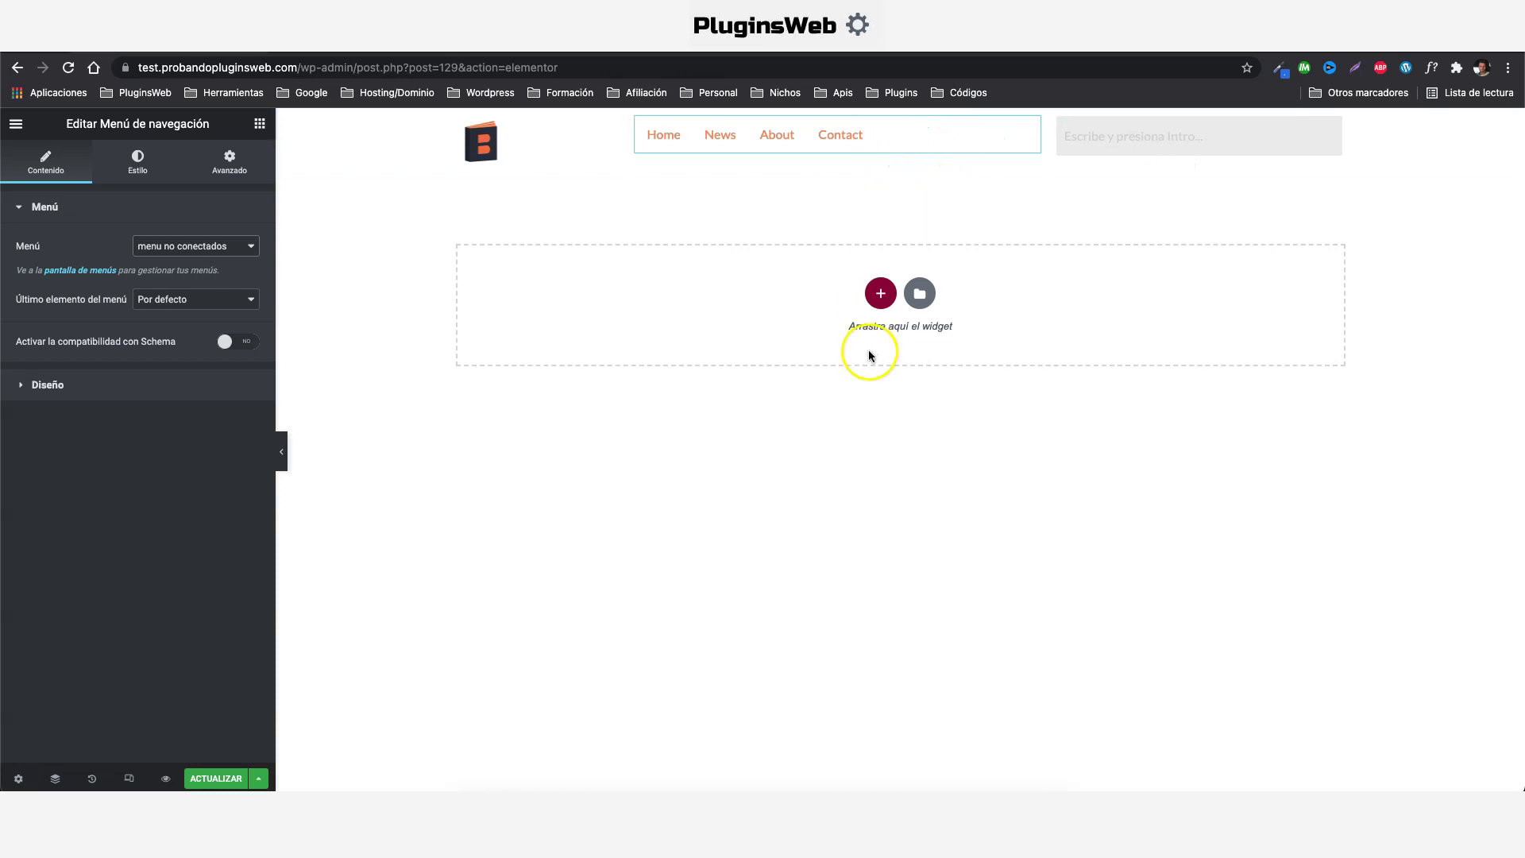
left_click(41, 385)
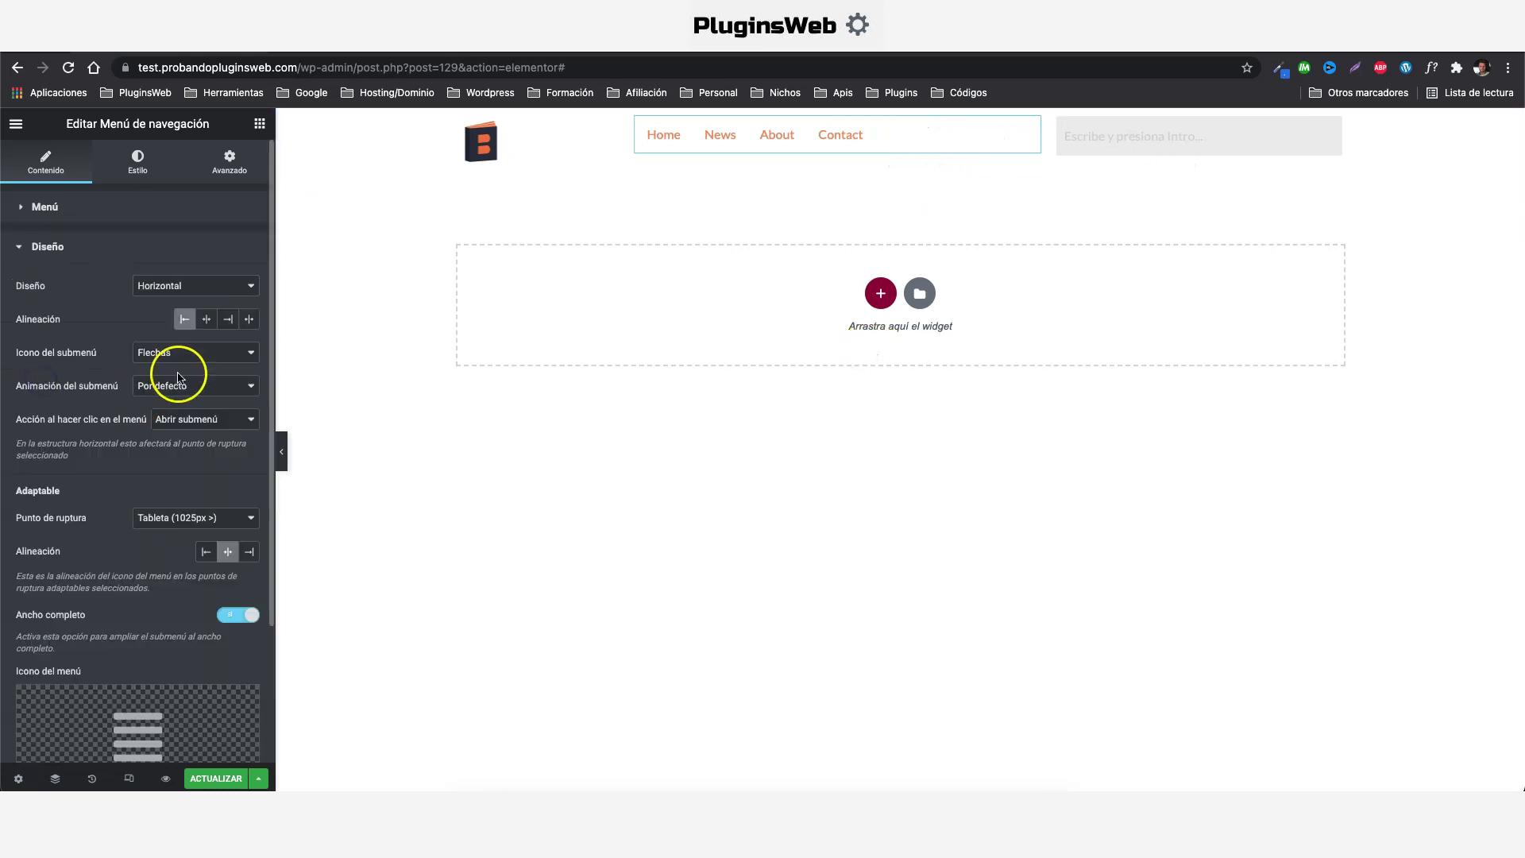
left_click(206, 320)
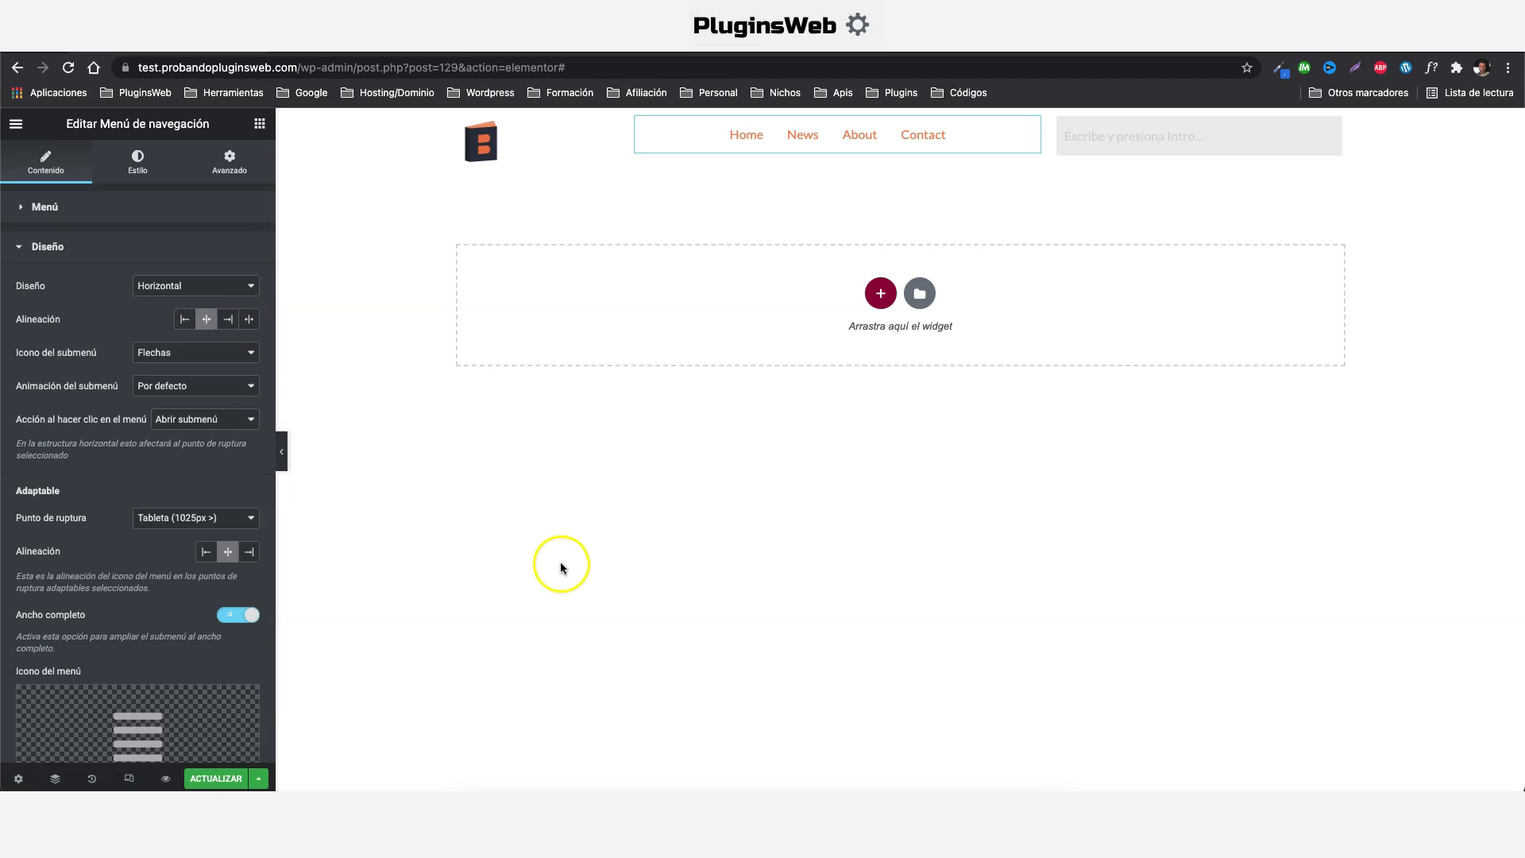
- Update the header template and compare the site's header while logged in and in an incognito window
left_click(215, 778)
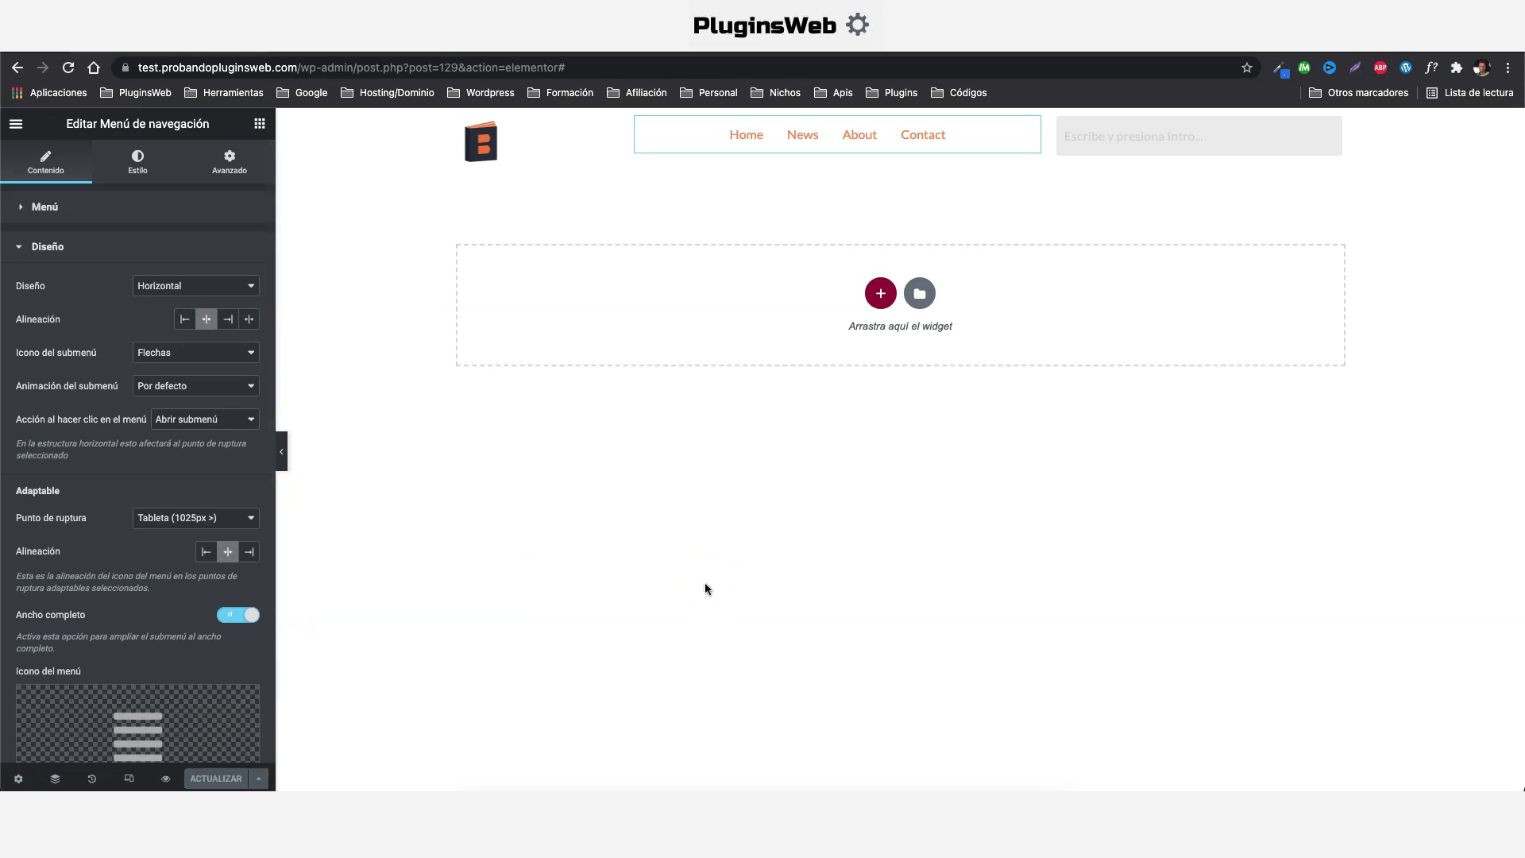
left_click(164, 777)
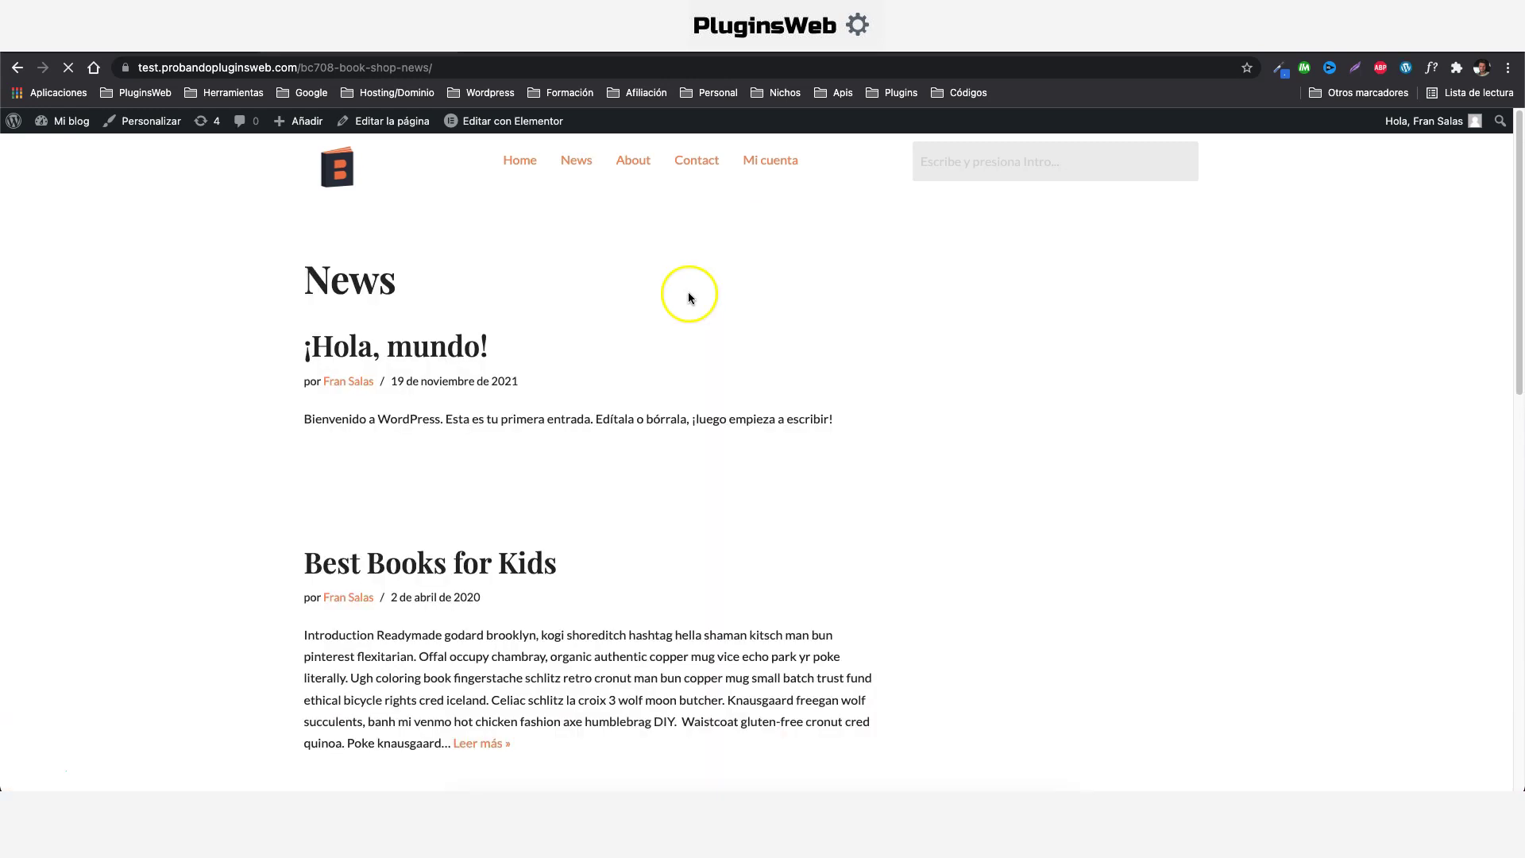
right_click(329, 164)
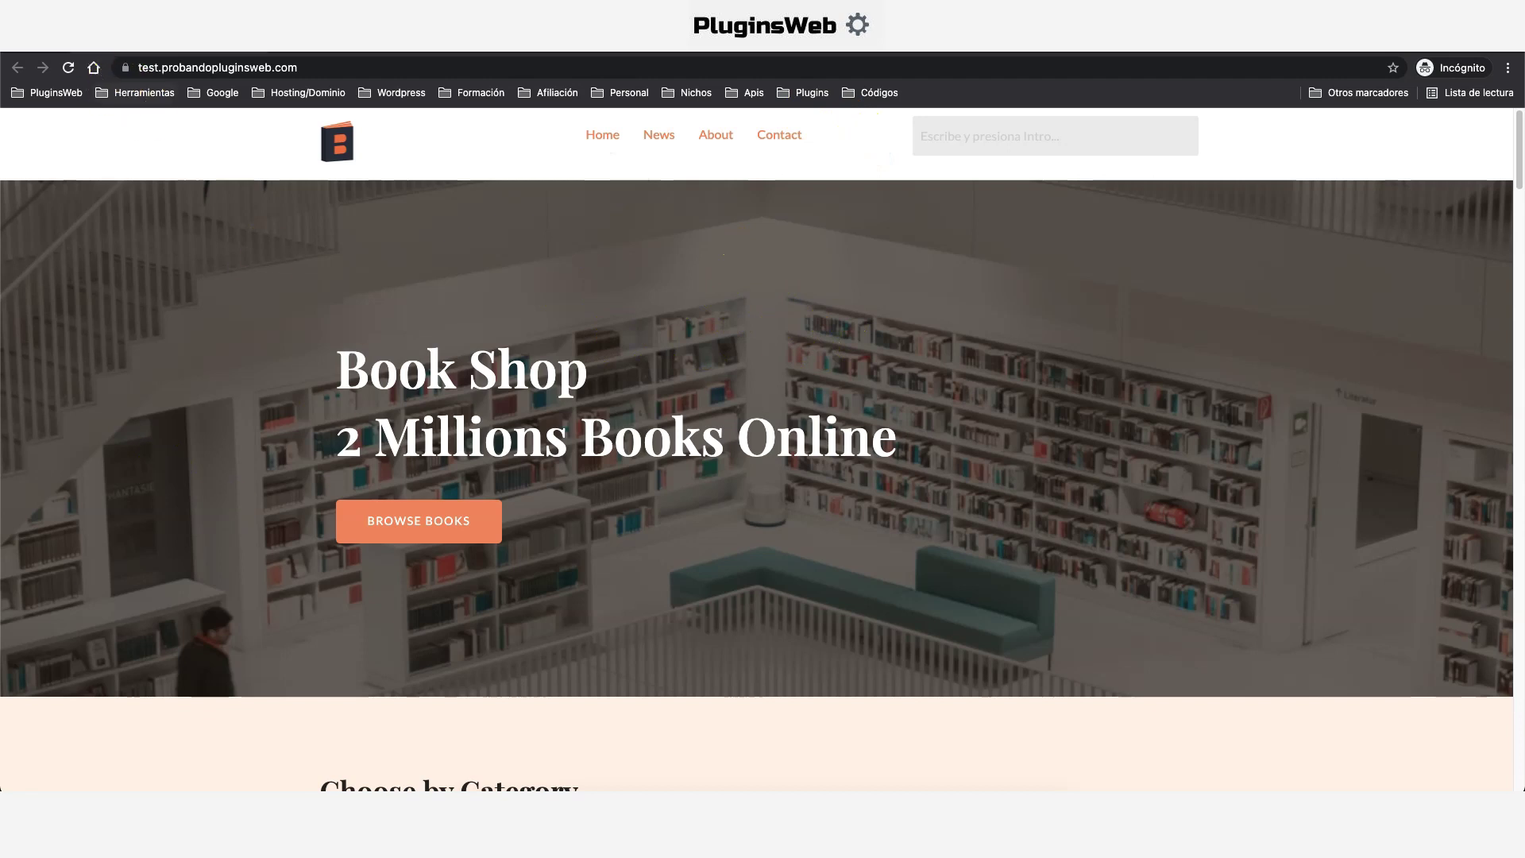
key("super+m")
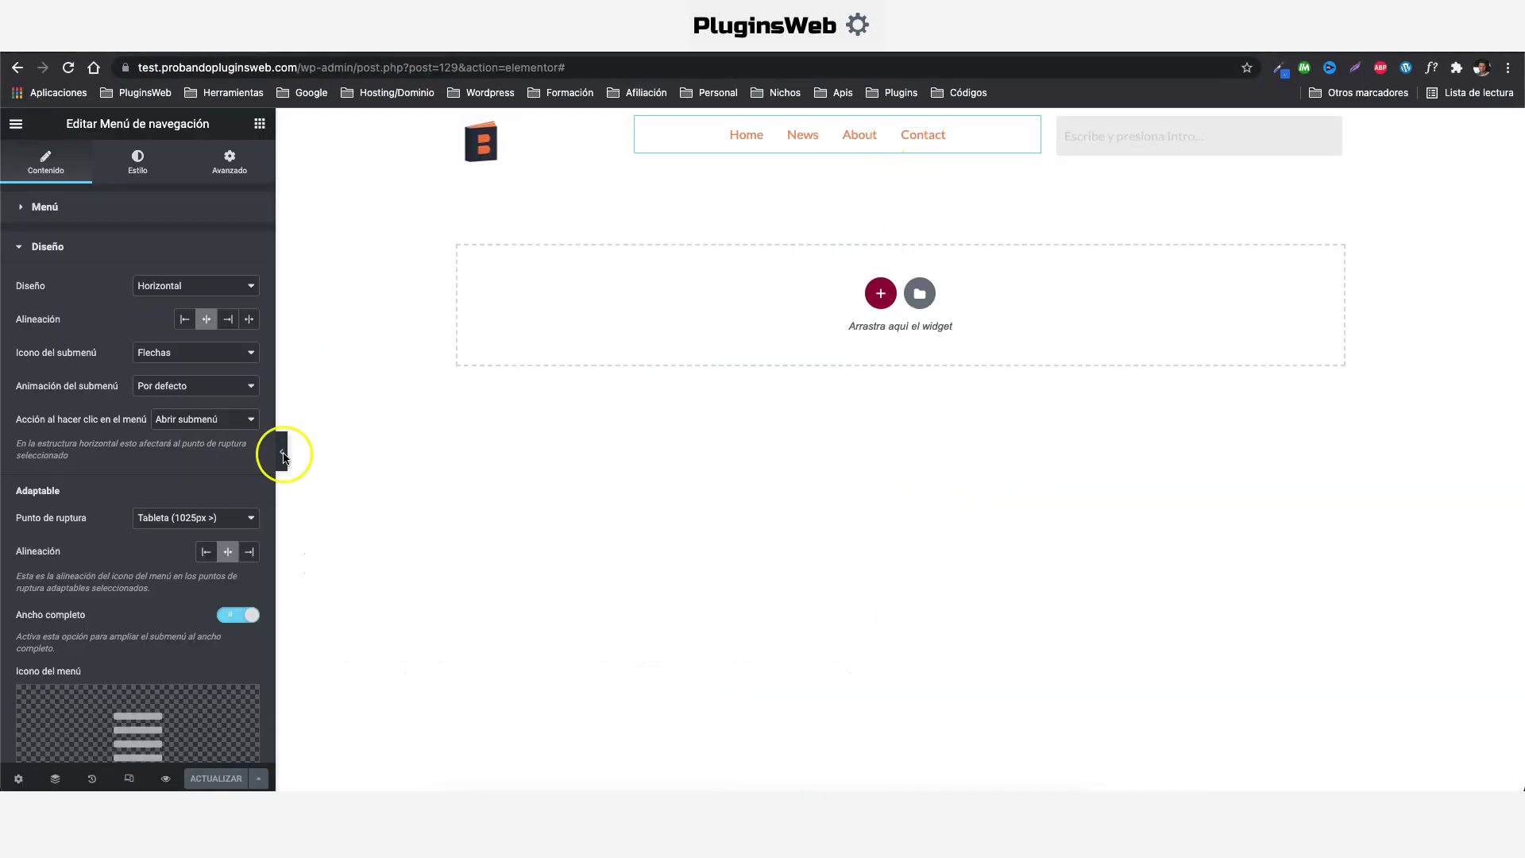
- Switch the editor to the mobile preview and test expanding and collapsing the header's hamburger menu
left_click(130, 779)
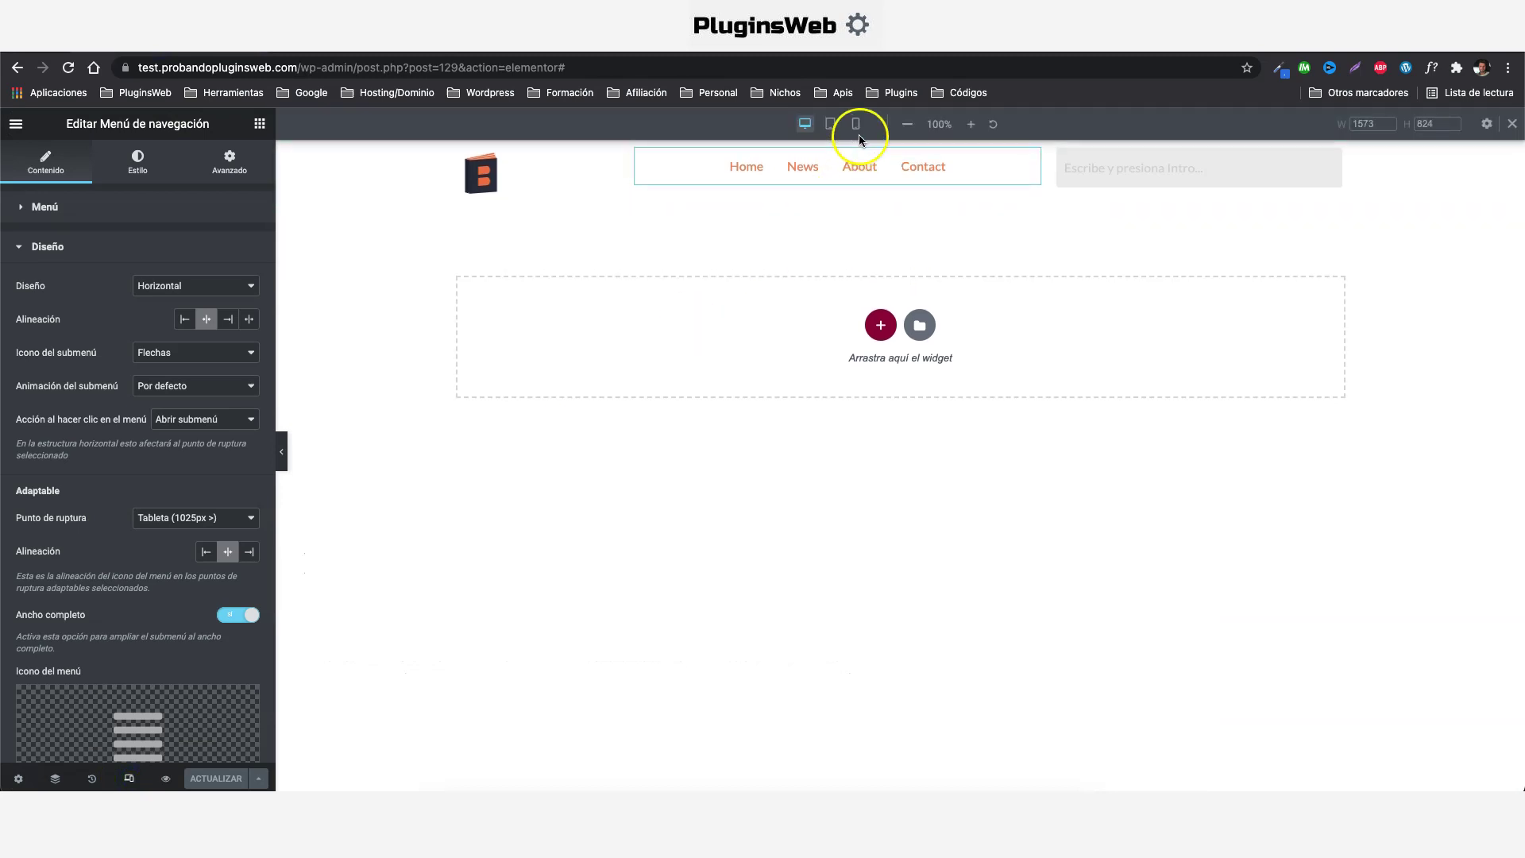
left_click(856, 124)
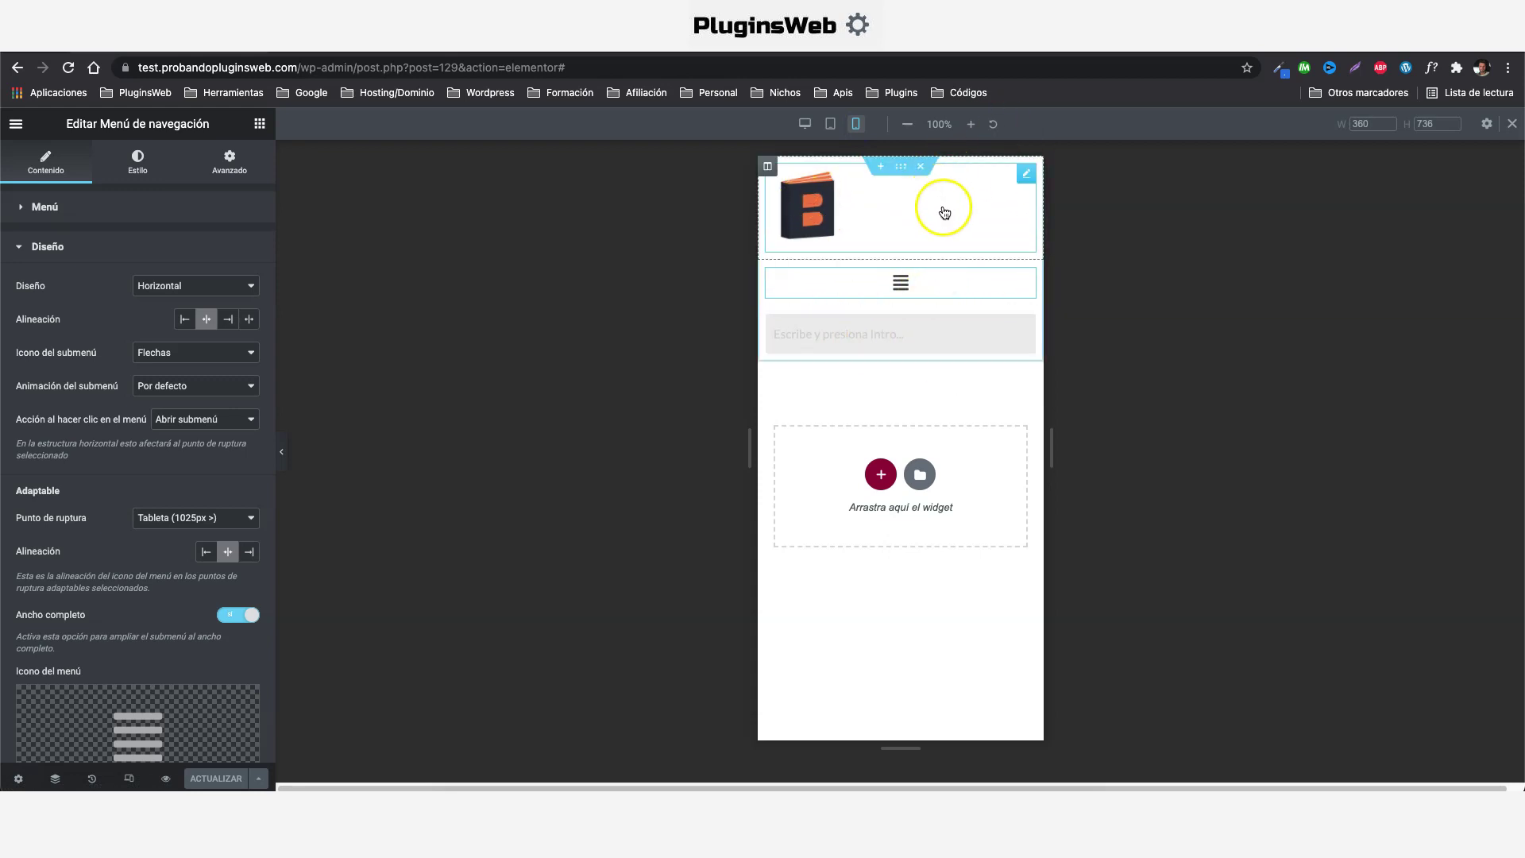
left_click(900, 283)
left_click(900, 284)
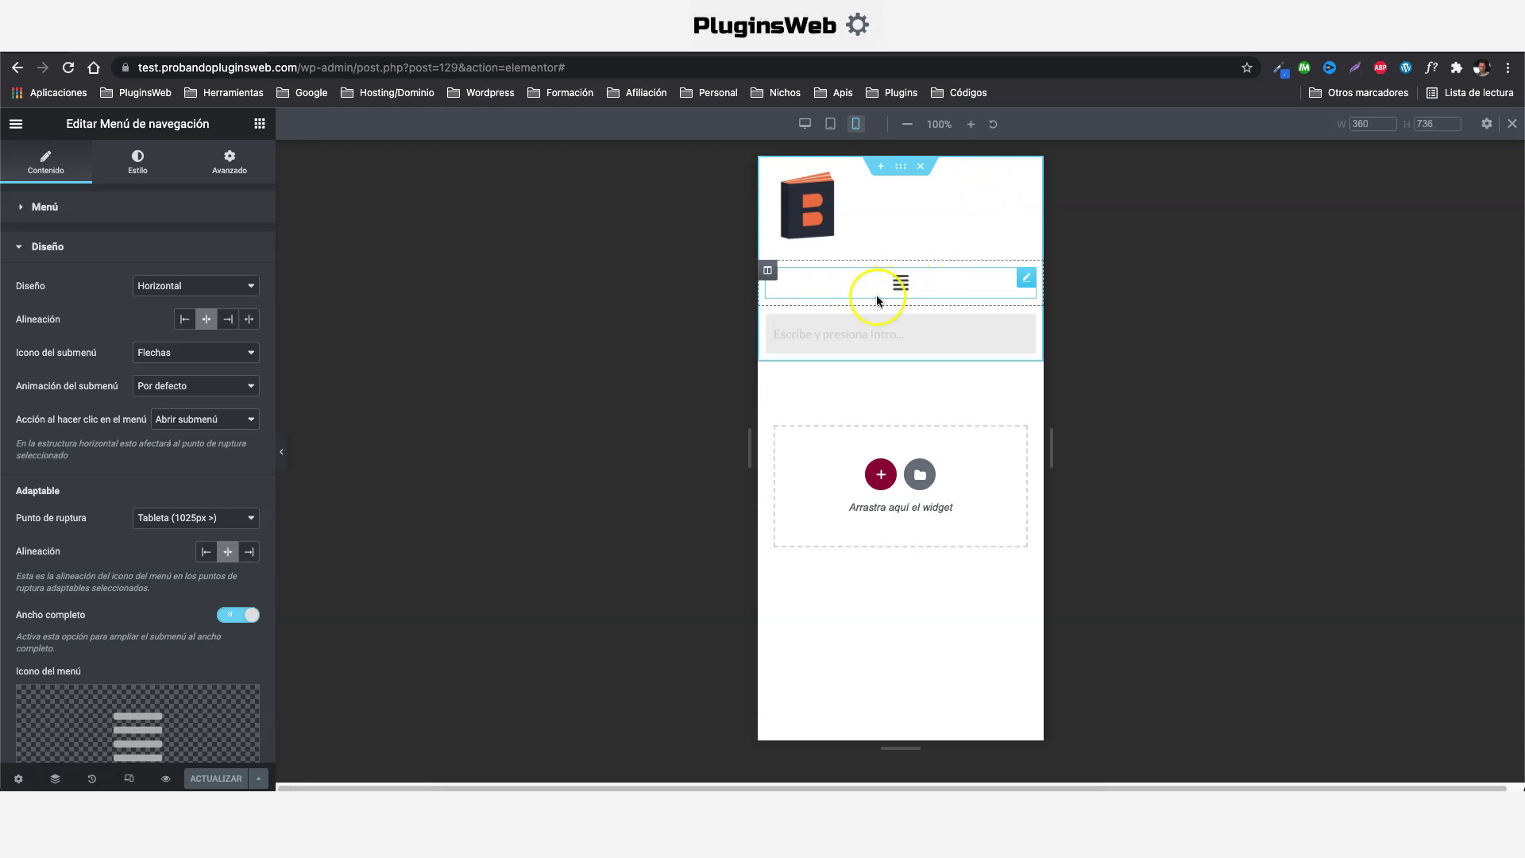
- Set the mobile width of both the logo column and the navigation menu column to 50%
left_click(768, 168)
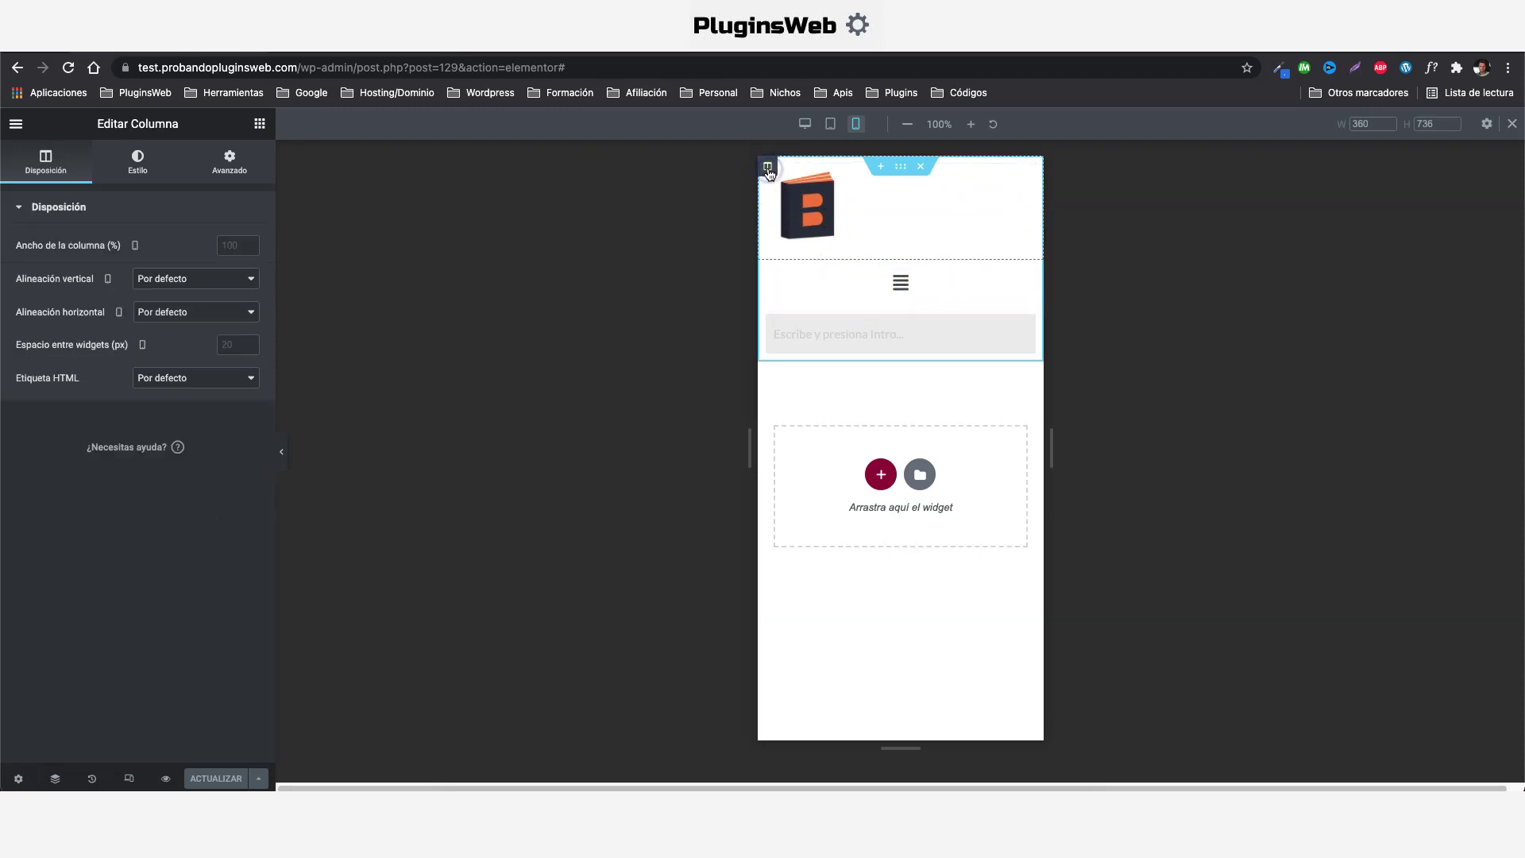
left_click(225, 248)
type("50")
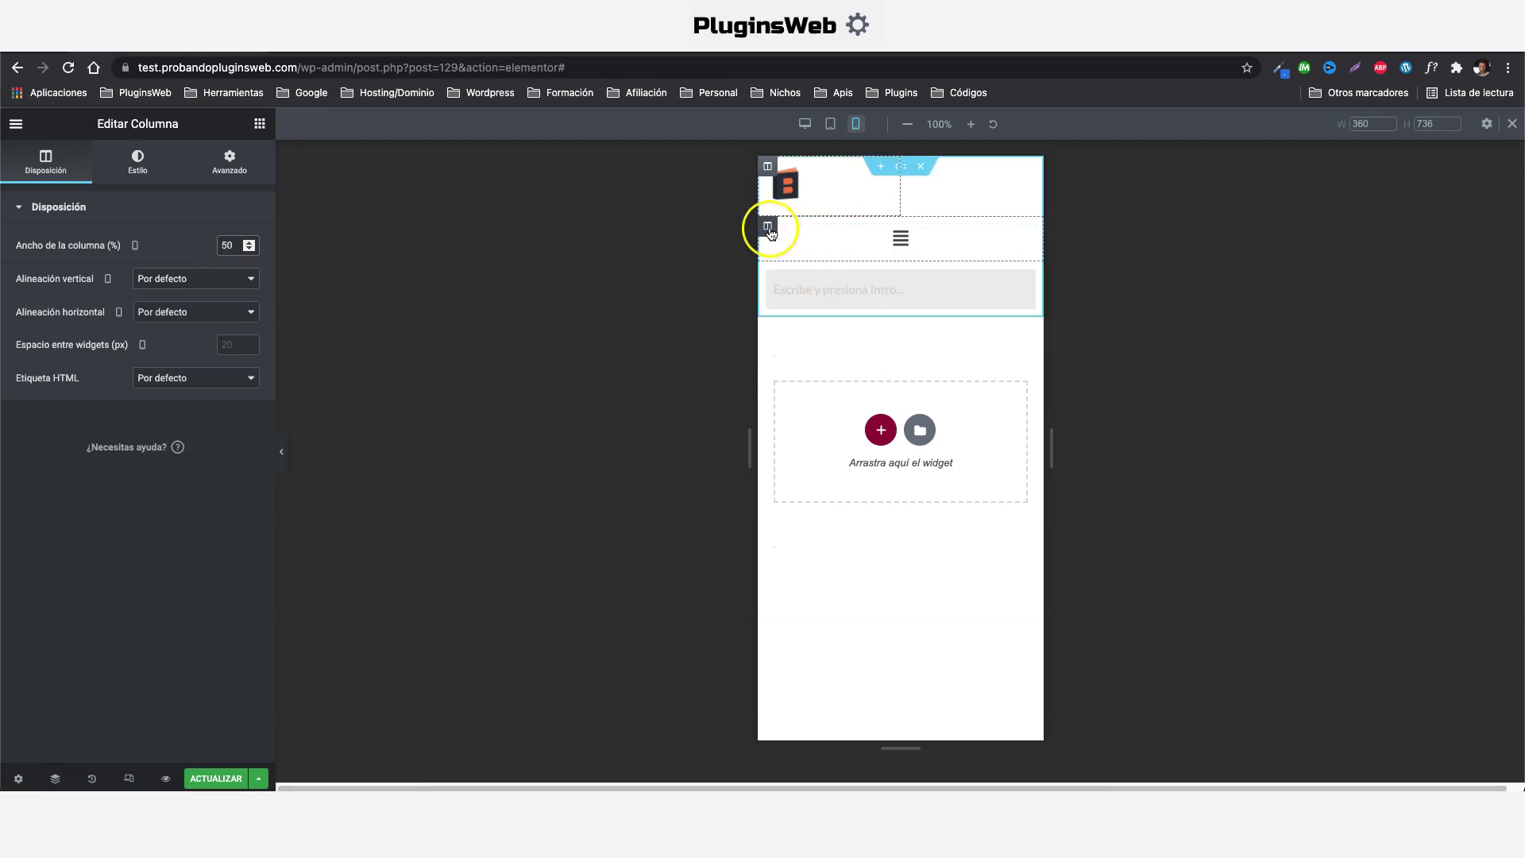
left_click(768, 229)
left_click(226, 244)
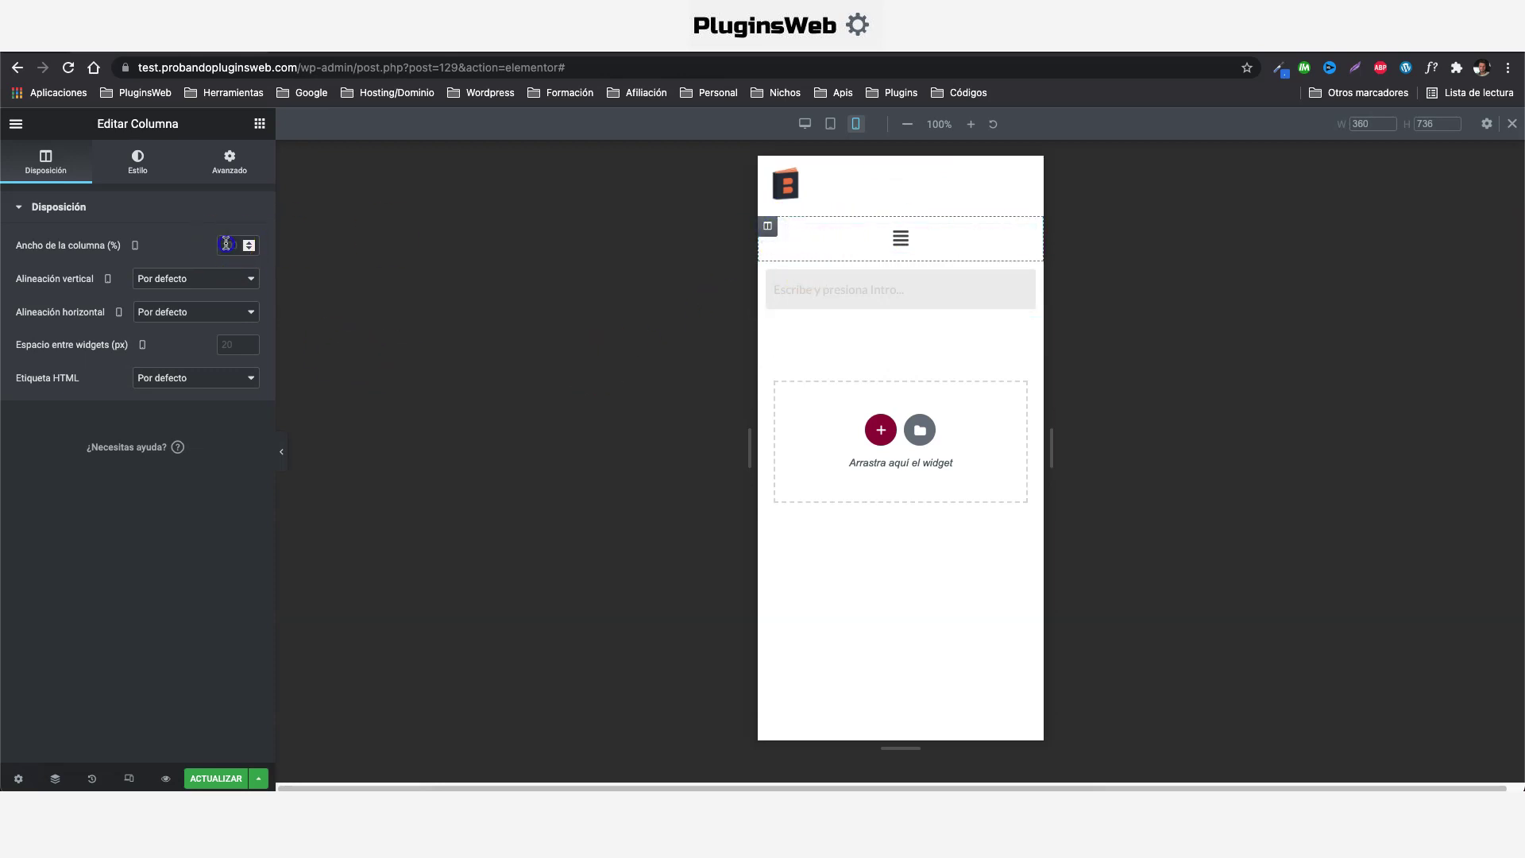
type("50")
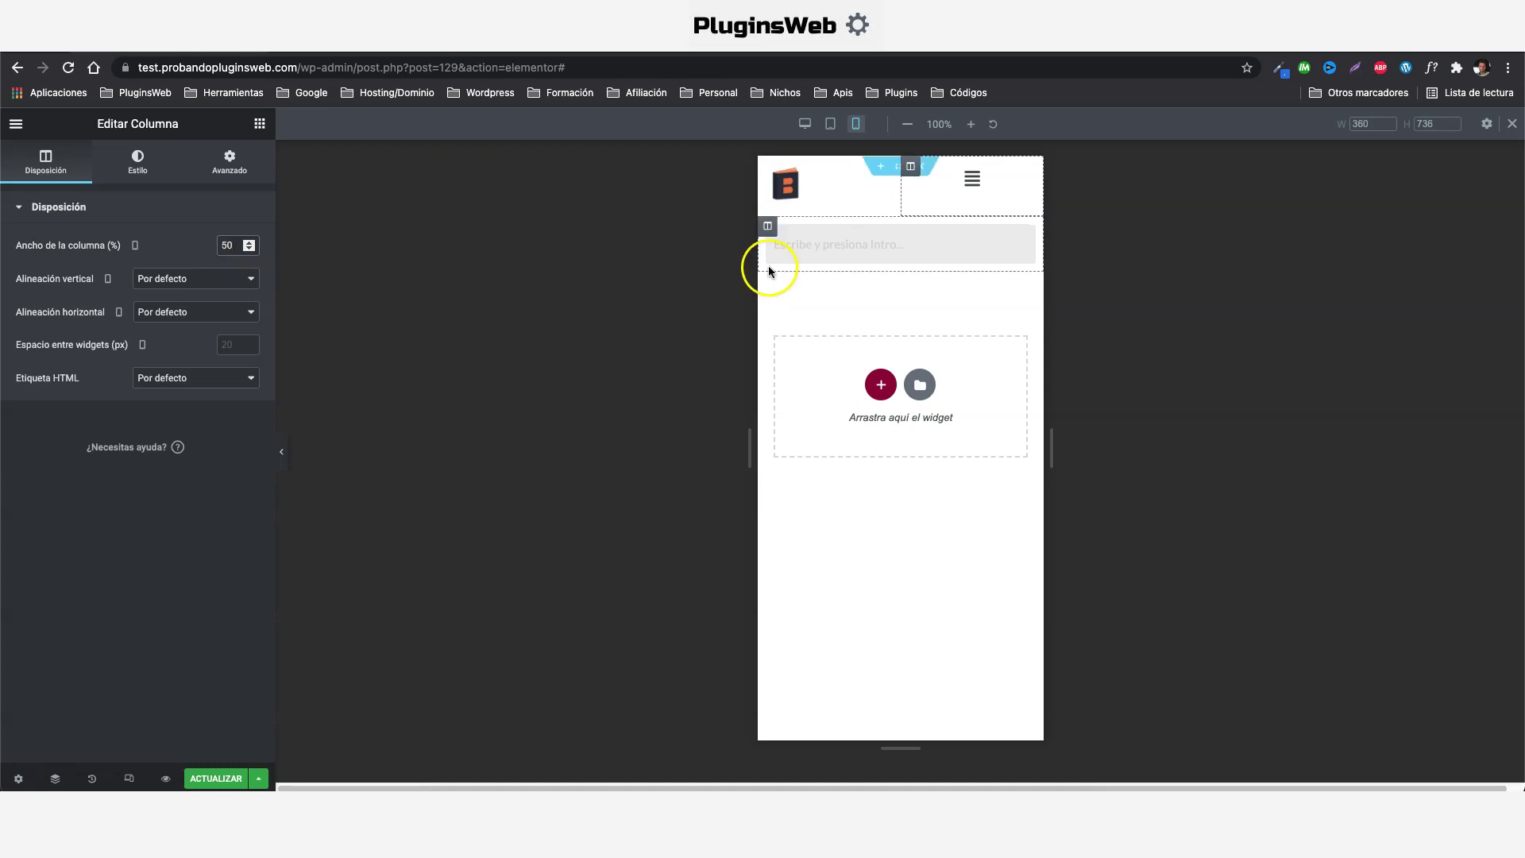
- Set the site logo's mobile width to 39% in its style settings
left_click(885, 178)
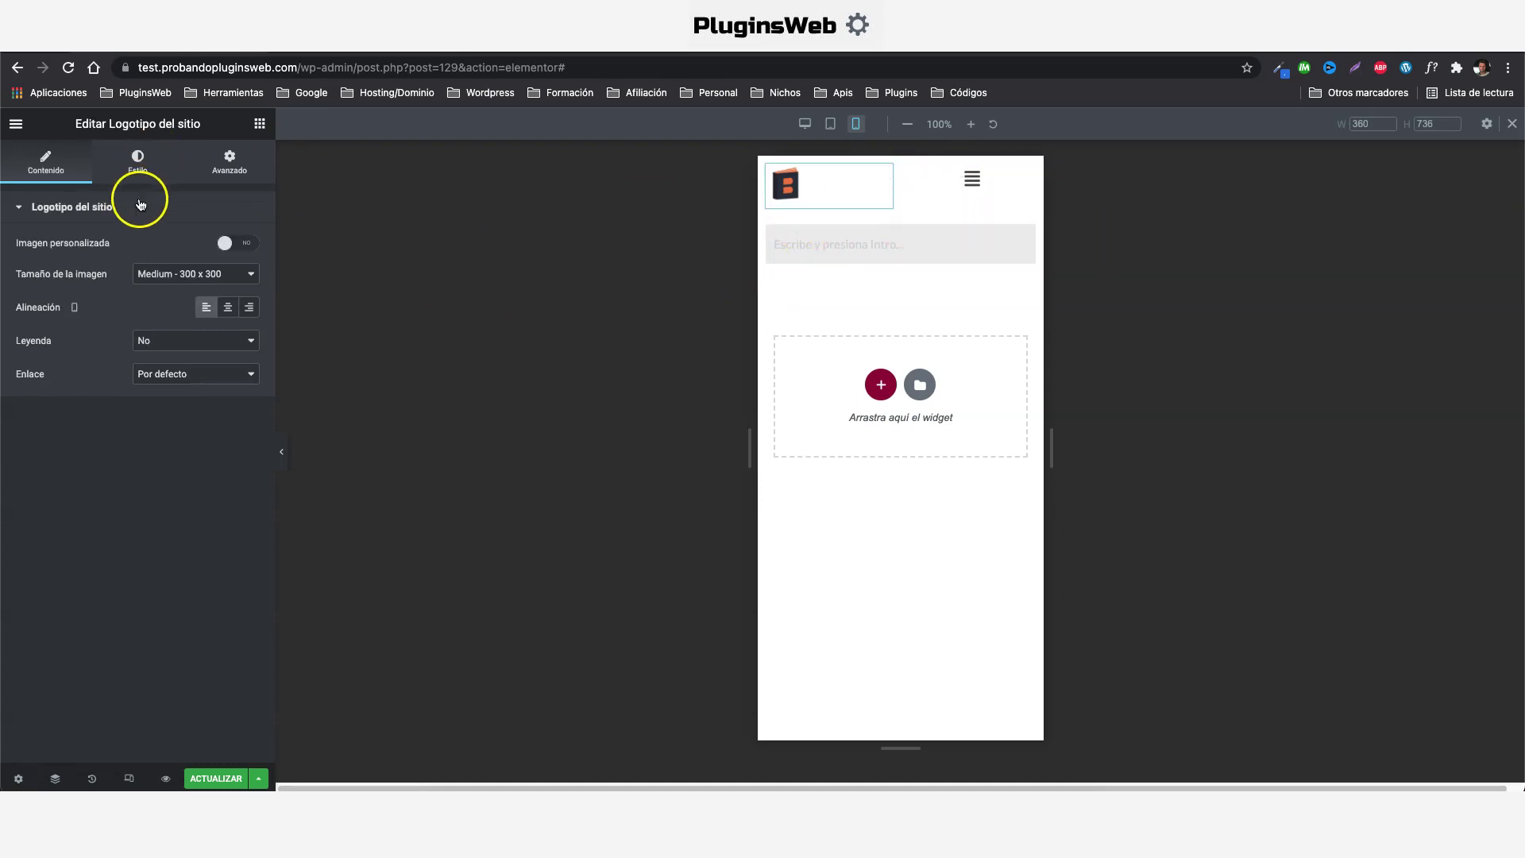
left_click(140, 159)
left_click_drag(76, 269, 86, 266)
- Unlink the navigation menu's mobile margins and set only the top margin to 14 px
left_click(972, 196)
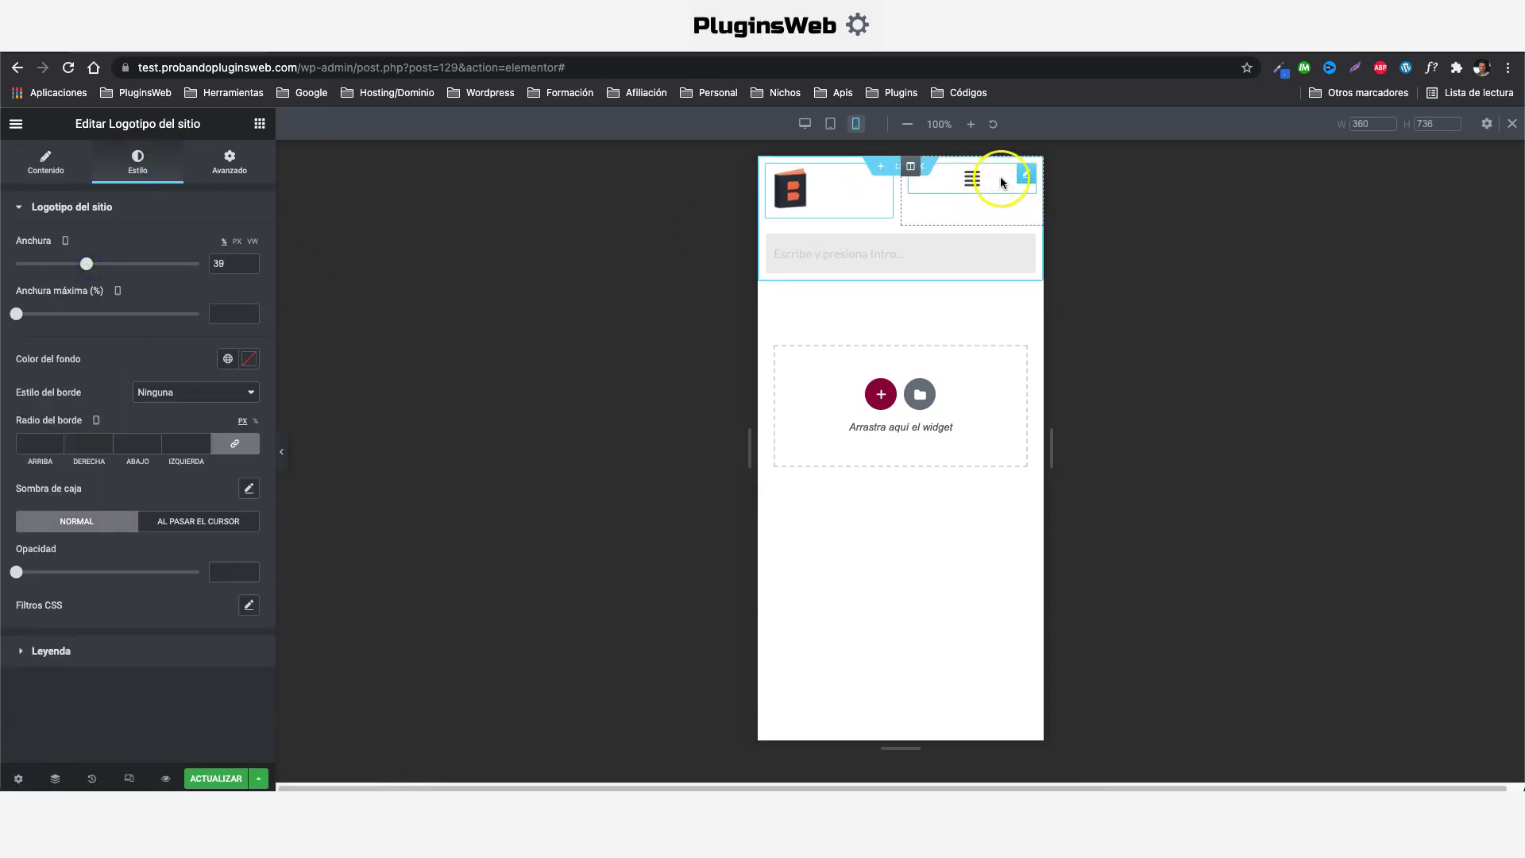
left_click(1030, 176)
left_click(231, 161)
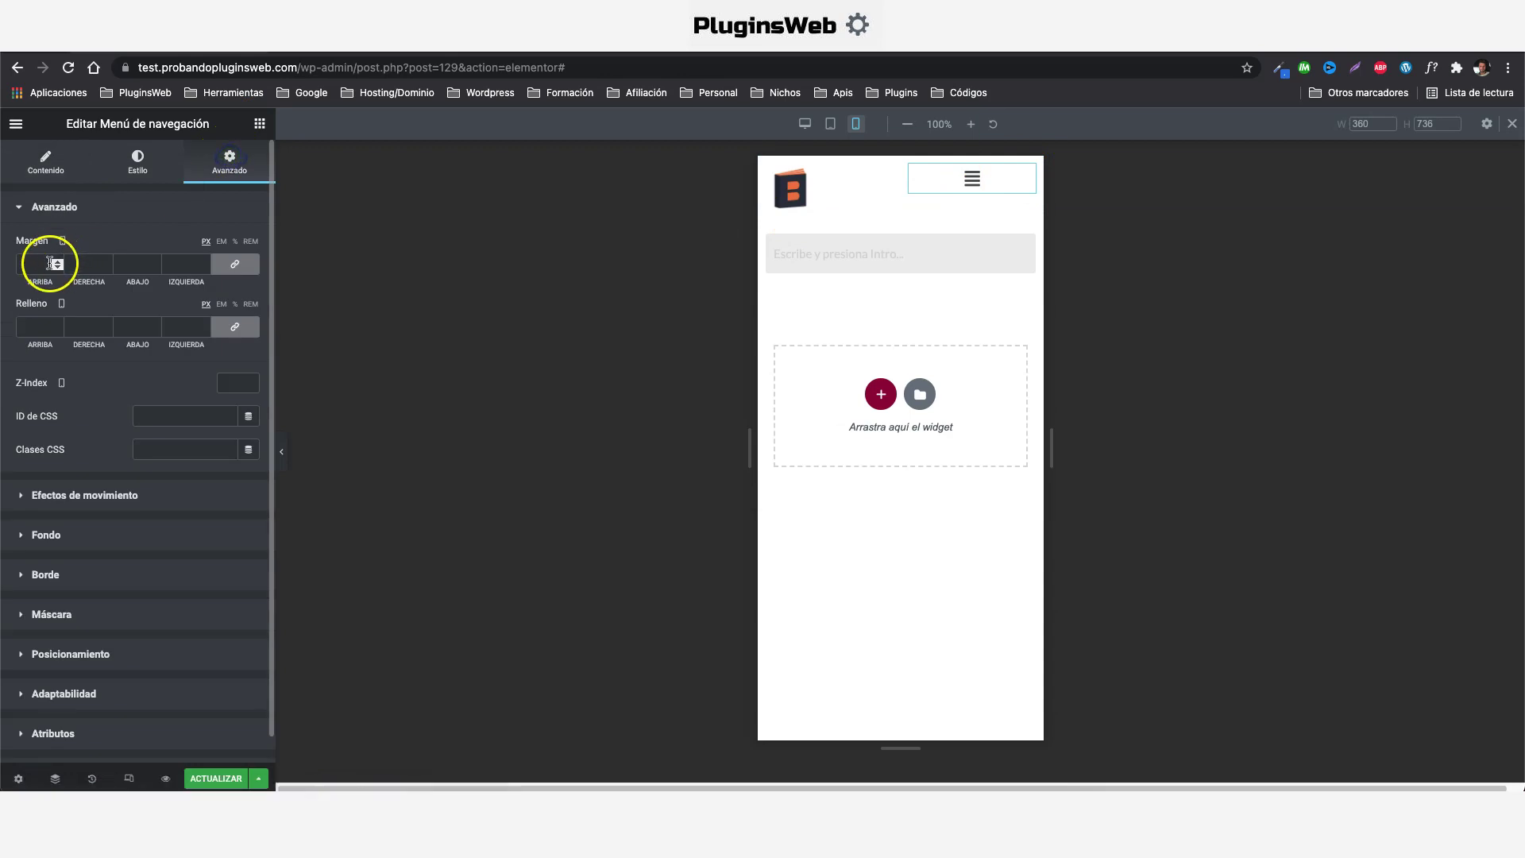
left_click(242, 266)
left_click(57, 264)
left_click(58, 263)
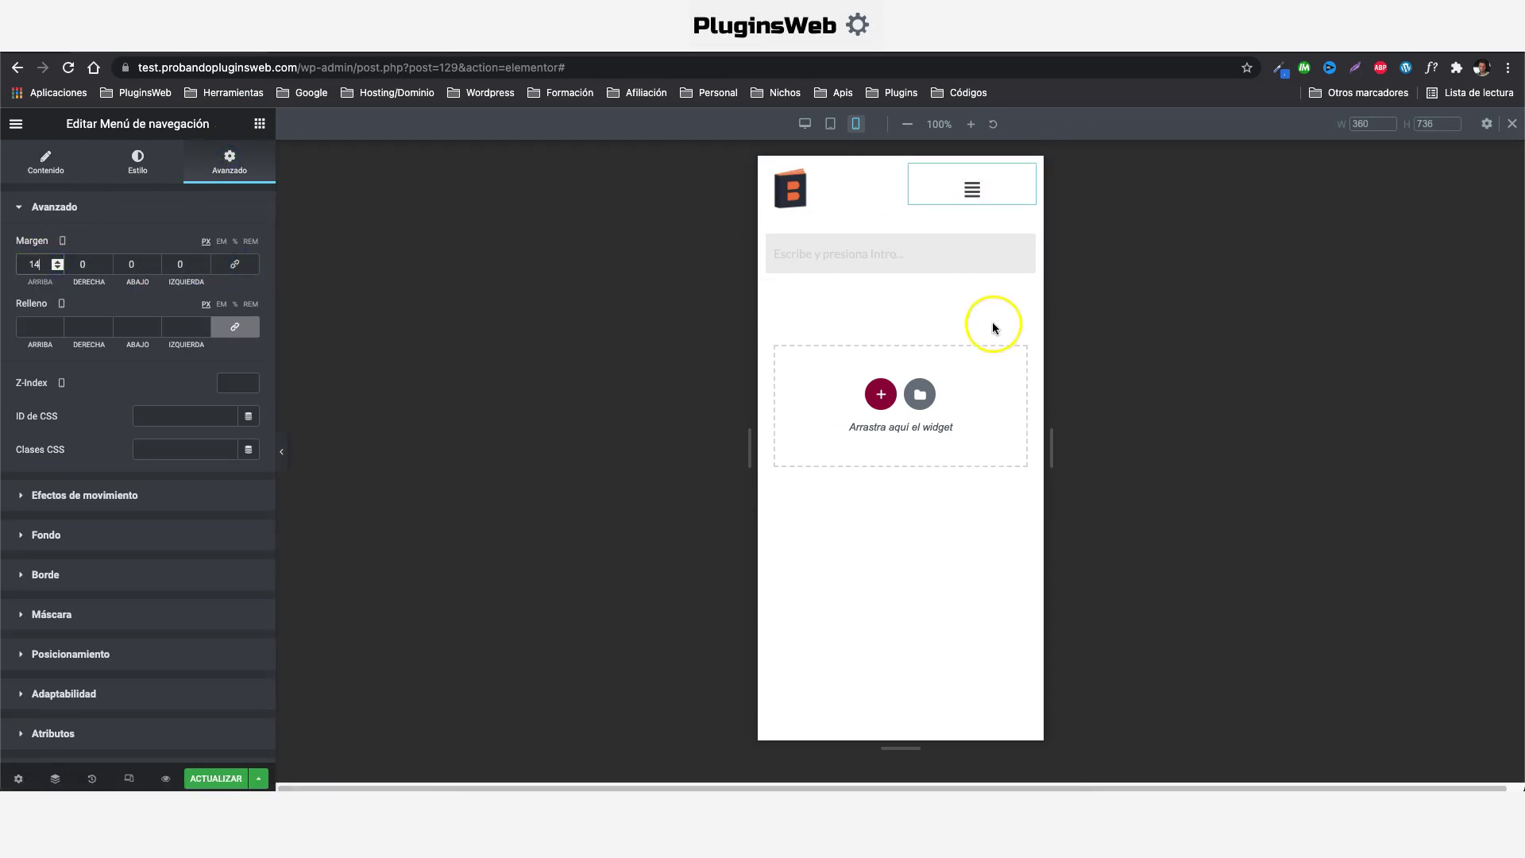